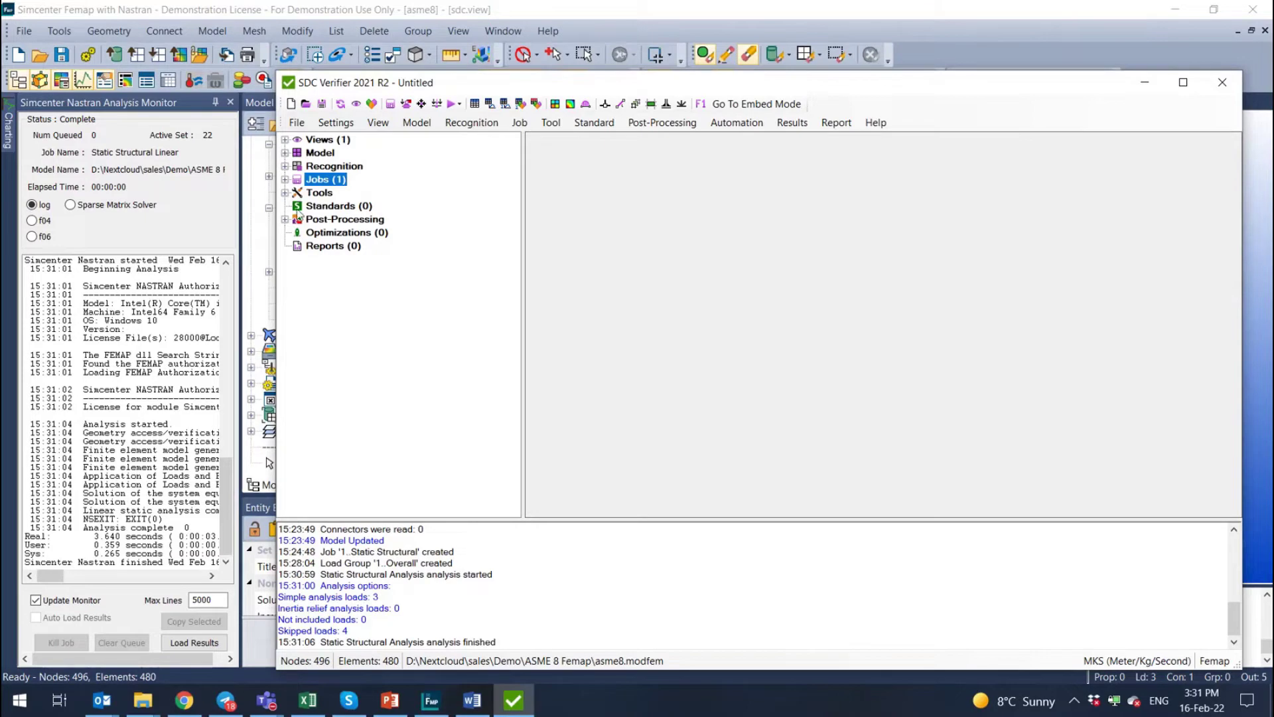
# - Add the ASME VIII (Div2, 2010) fatigue standard from the Standards > Add > ASME submenu
pyautogui.rightClick(345, 210)
pyautogui.moveTo(369, 217)
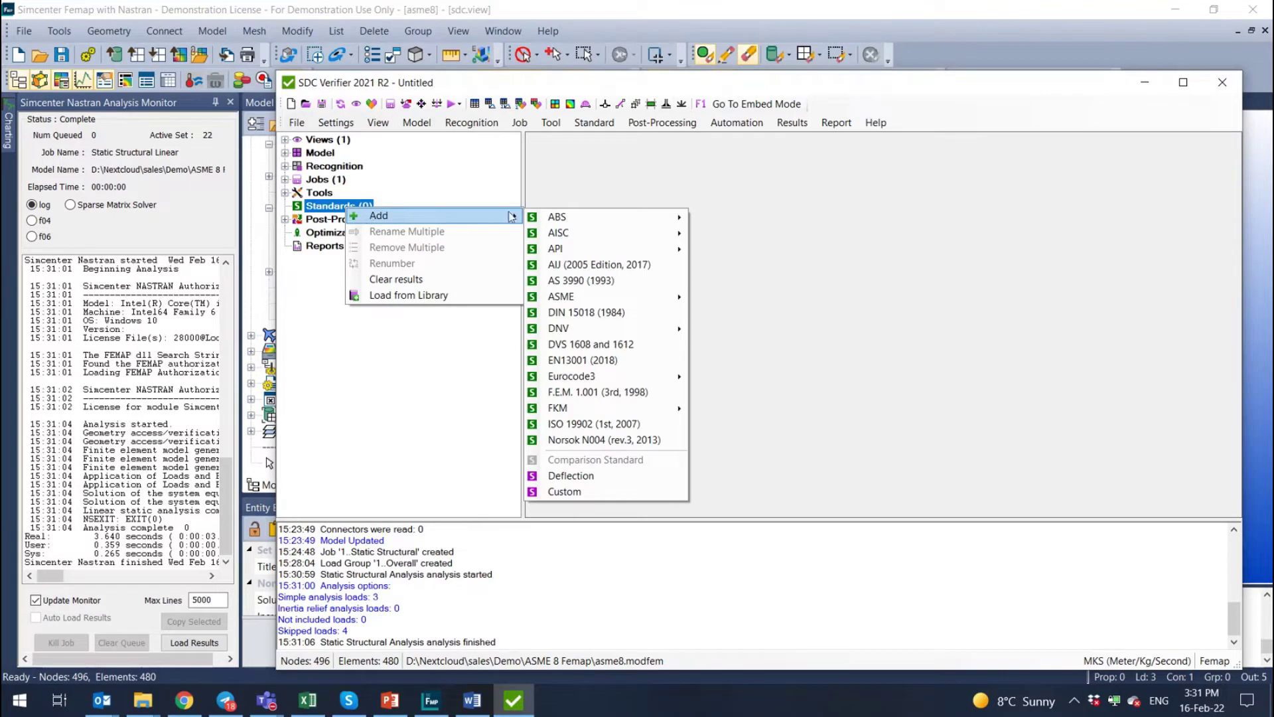
pyautogui.moveTo(615, 214)
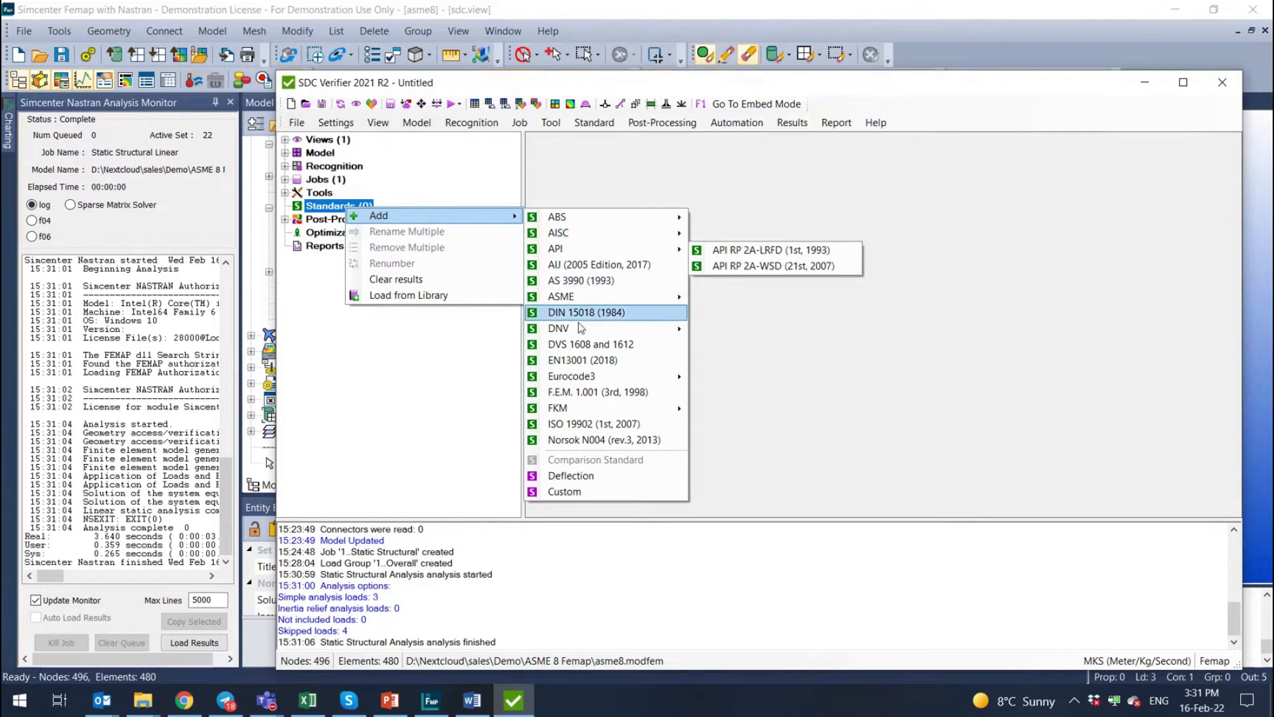
pyautogui.moveTo(594, 381)
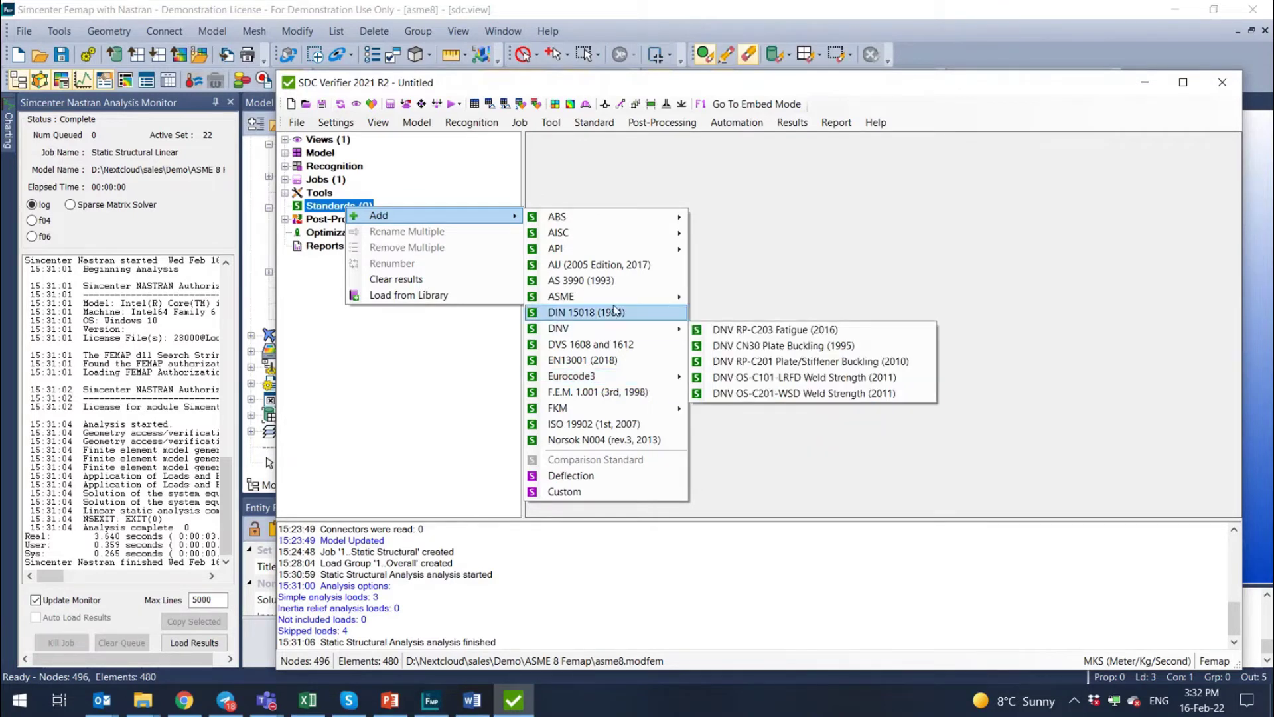
pyautogui.moveTo(621, 304)
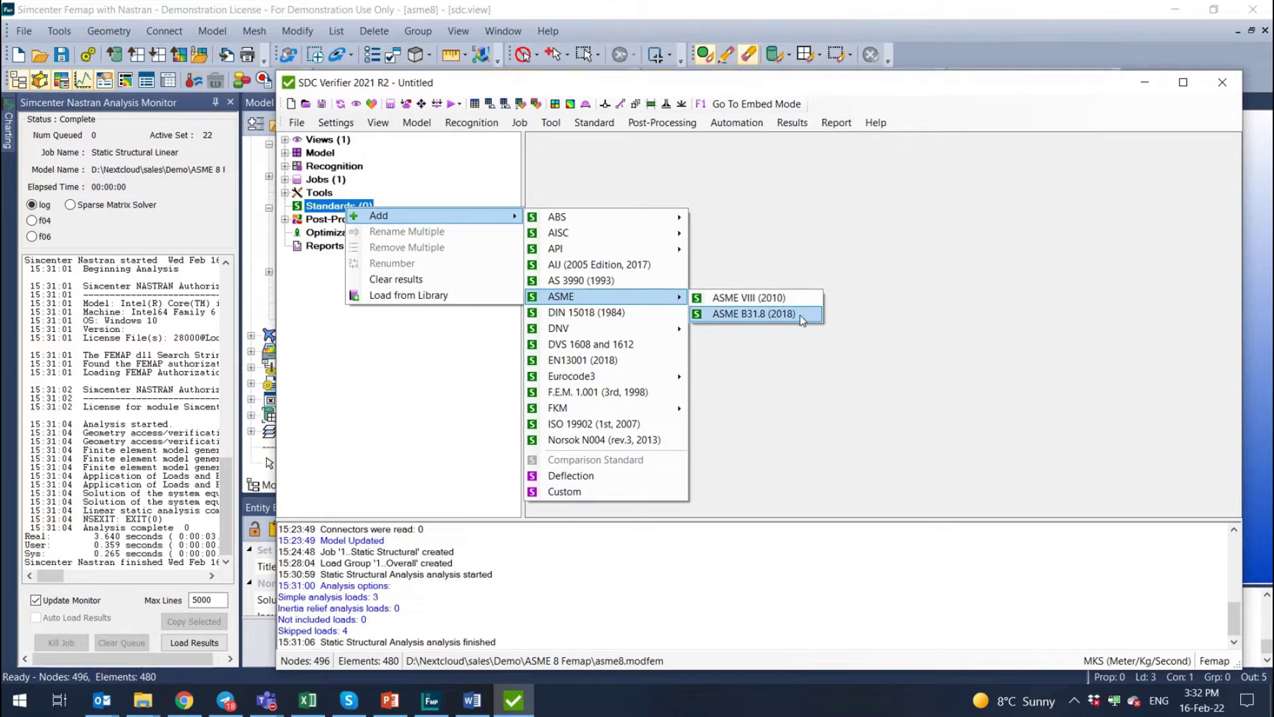
pyautogui.click(734, 301)
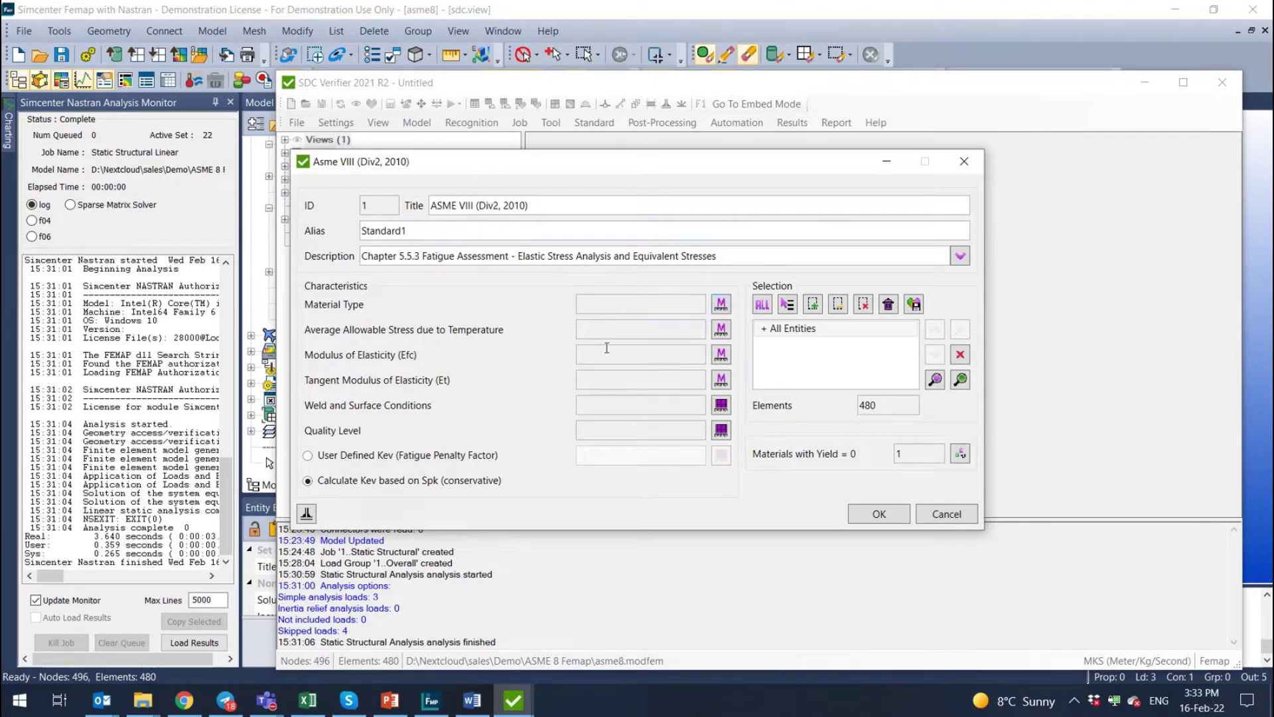
pyautogui.click(721, 304)
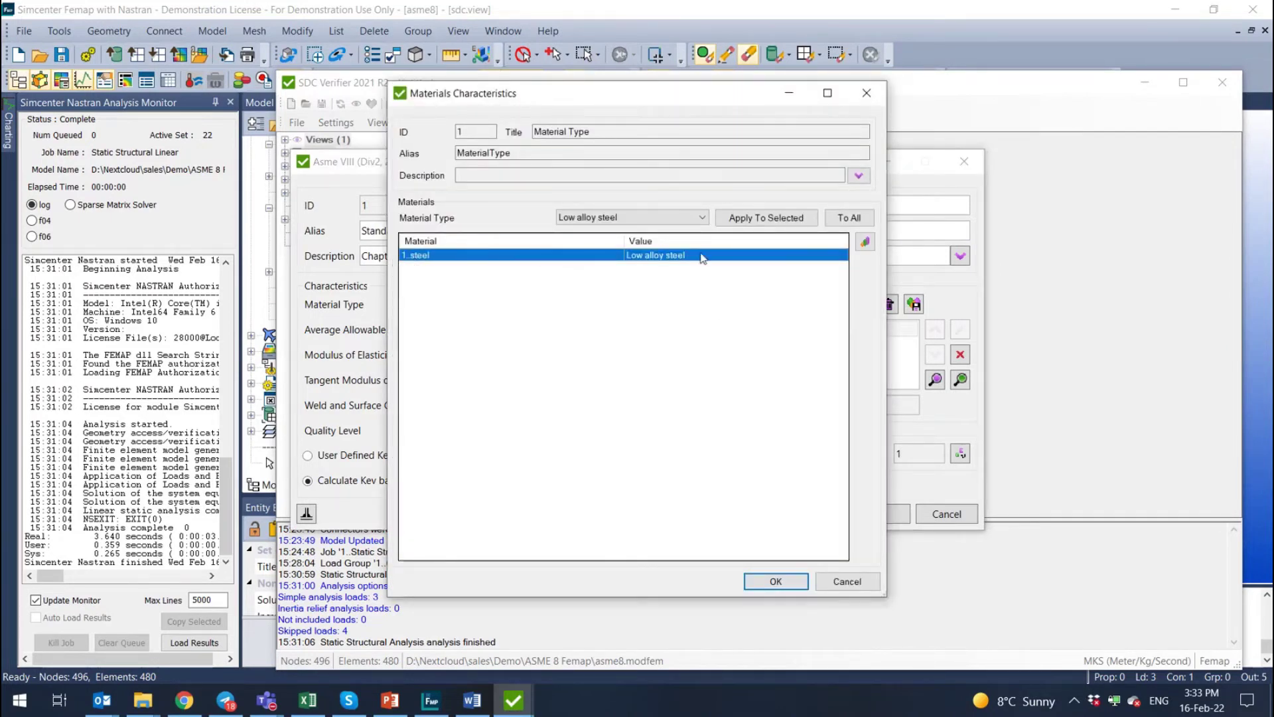
# - Apply Carbon steel as the steel material's type and confirm
pyautogui.click(630, 217)
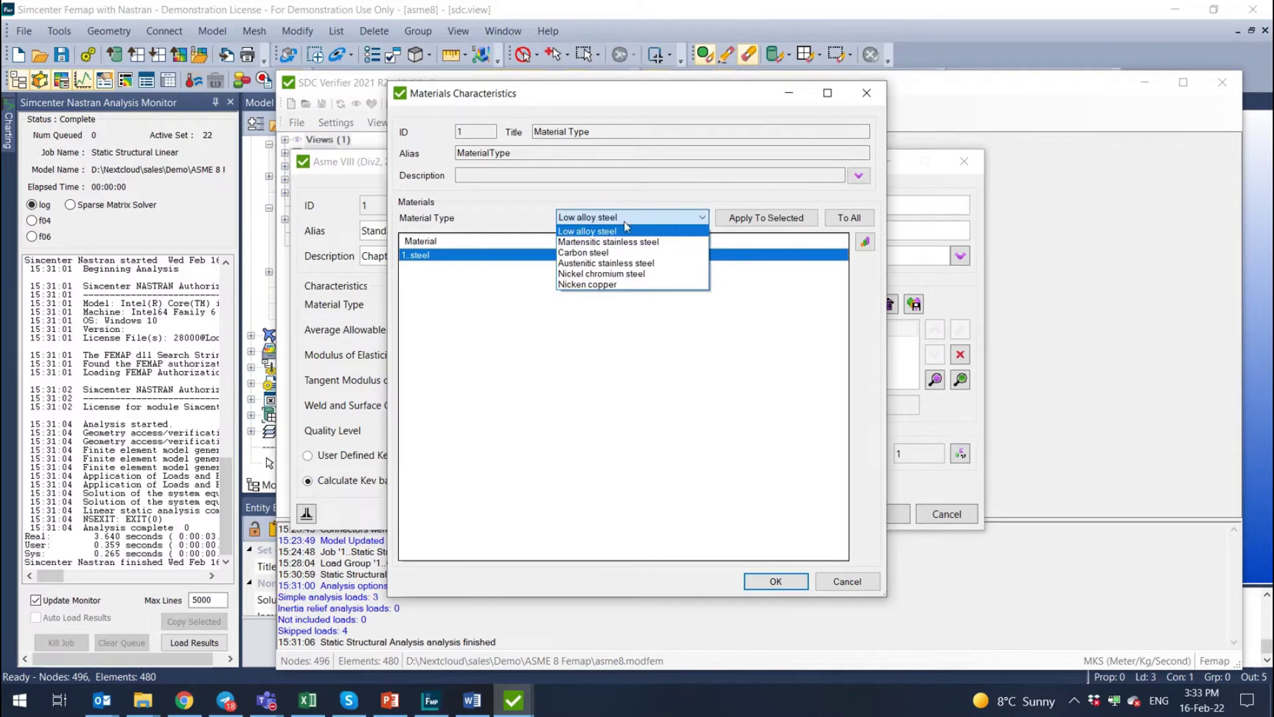
pyautogui.click(671, 254)
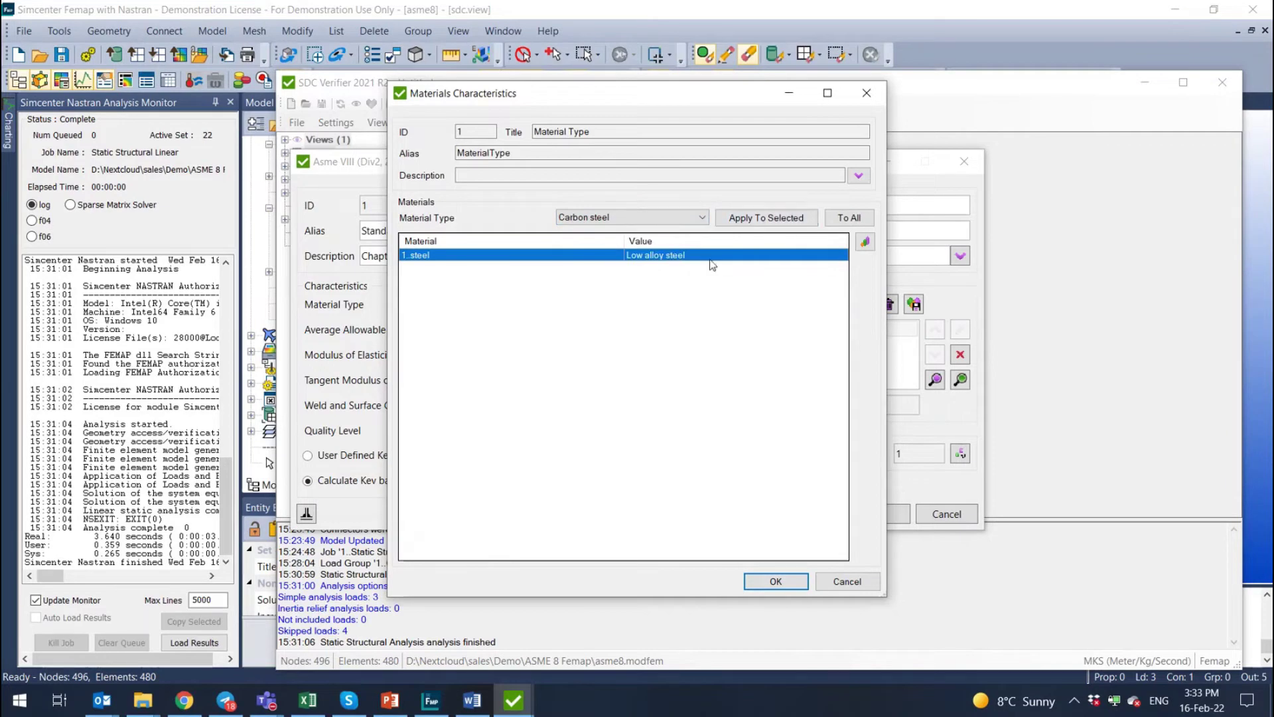
pyautogui.click(766, 219)
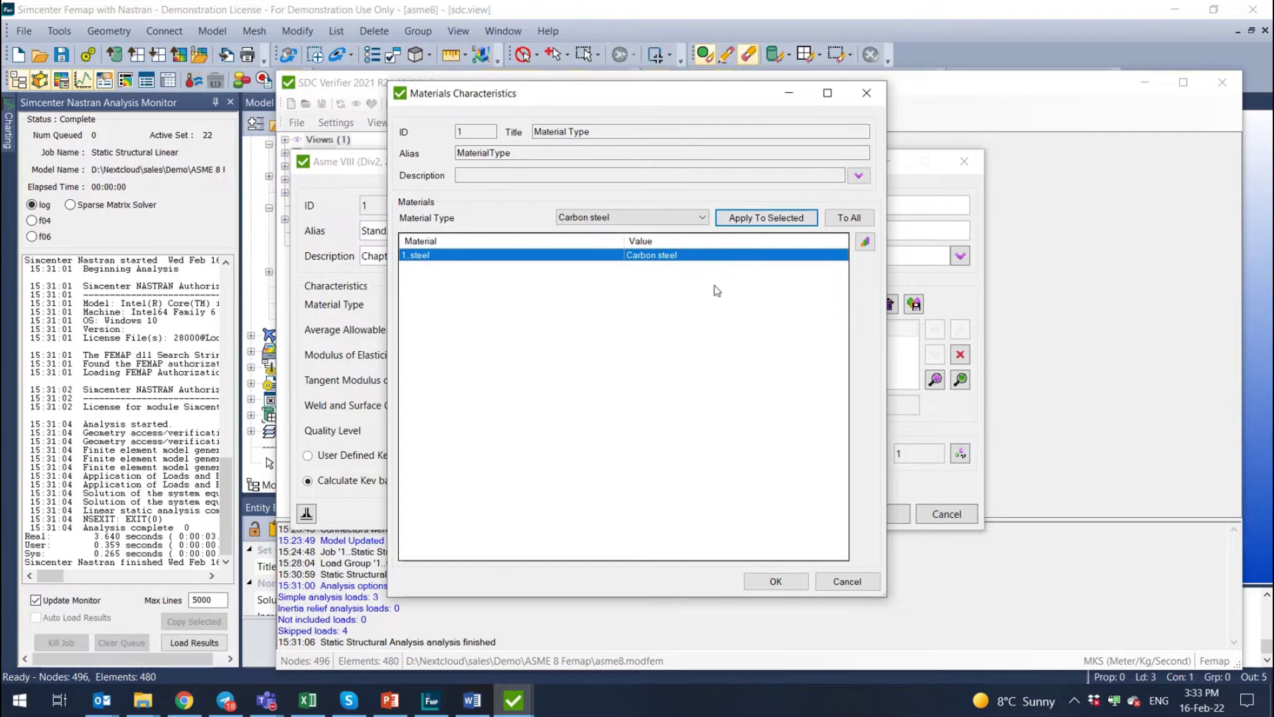
pyautogui.click(770, 583)
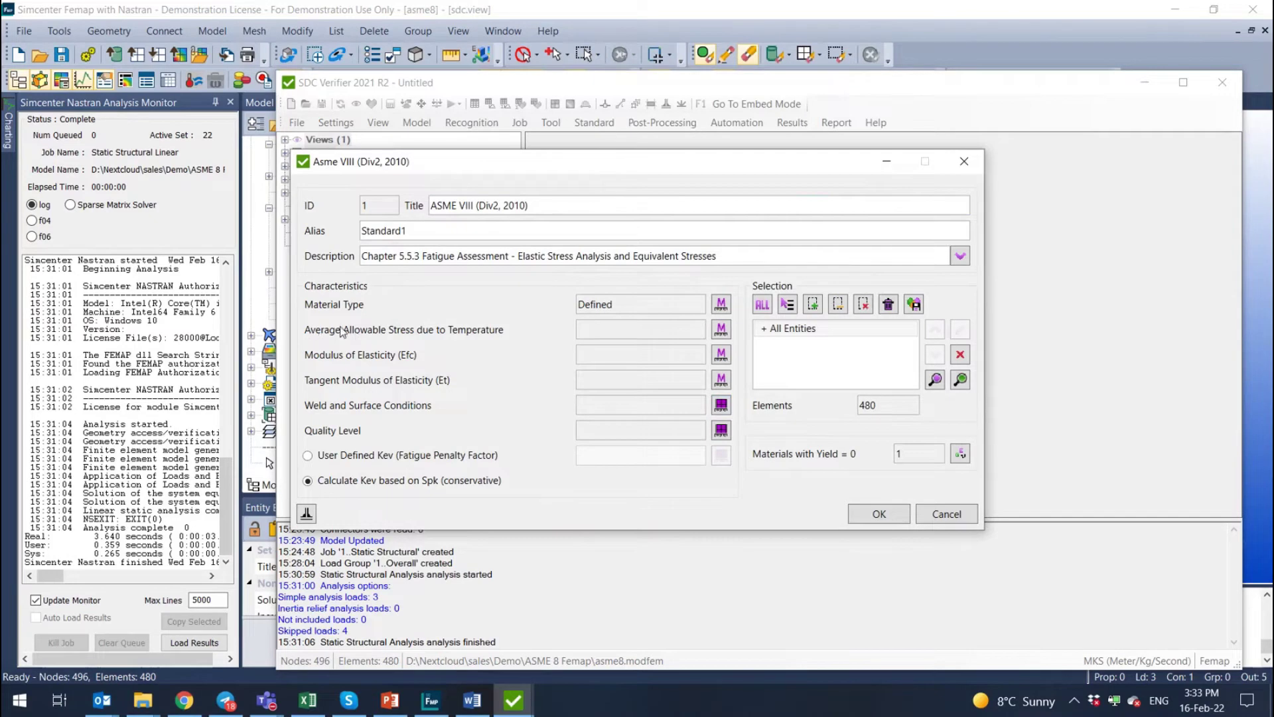
# - Review the description and accept steel's Average Allowable Stress due to Temperature of 1.18E+08
pyautogui.click(724, 333)
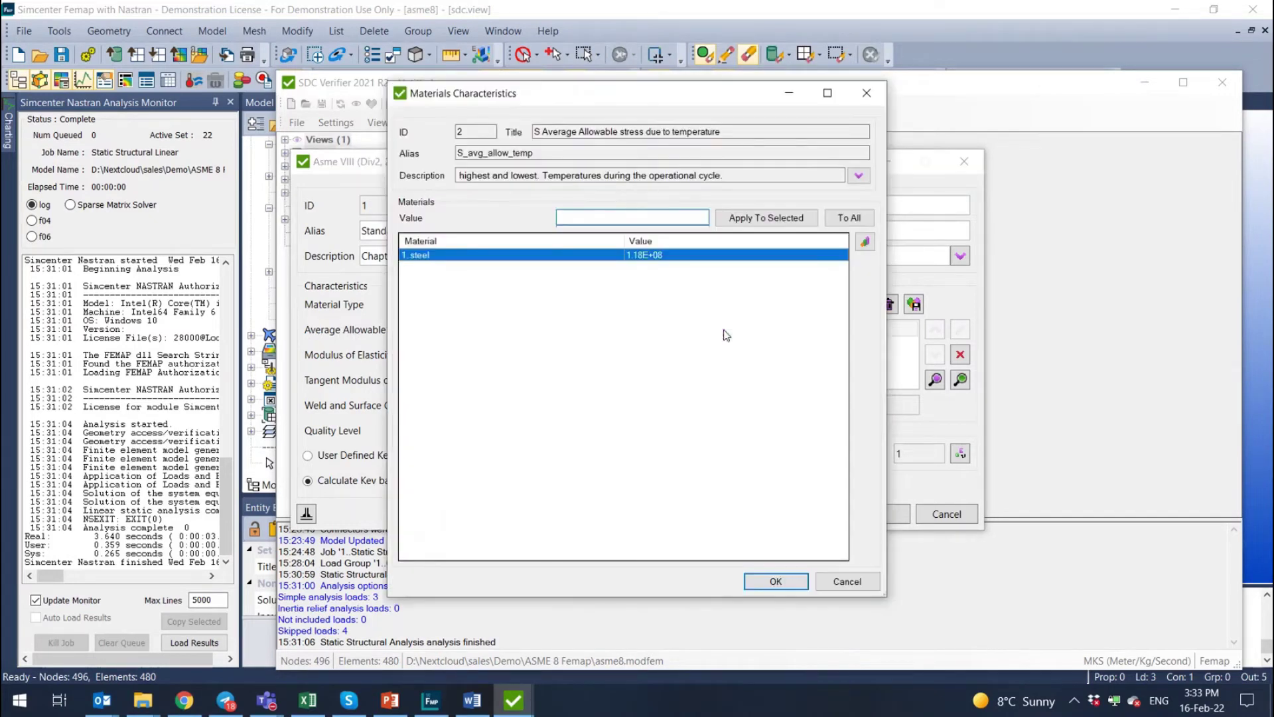
pyautogui.click(858, 176)
pyautogui.click(858, 176)
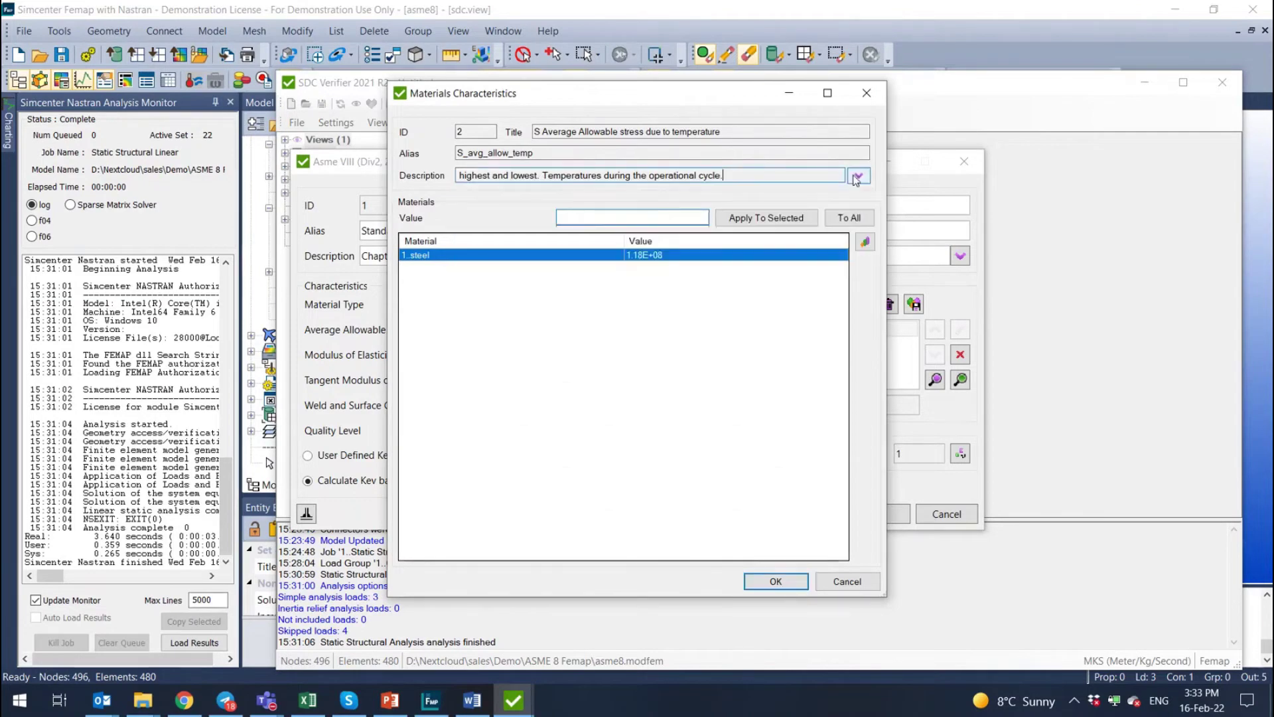
pyautogui.click(858, 176)
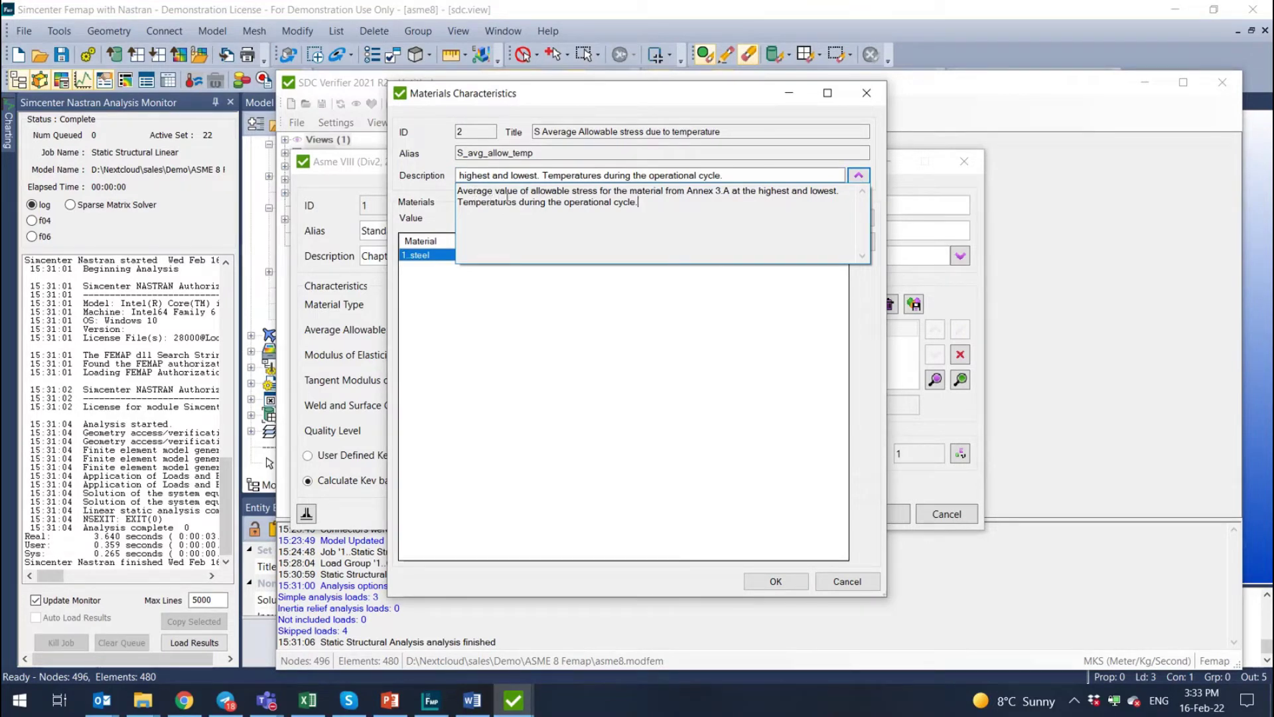
pyautogui.moveTo(688, 191); pyautogui.dragTo(724, 190)
pyautogui.click(858, 176)
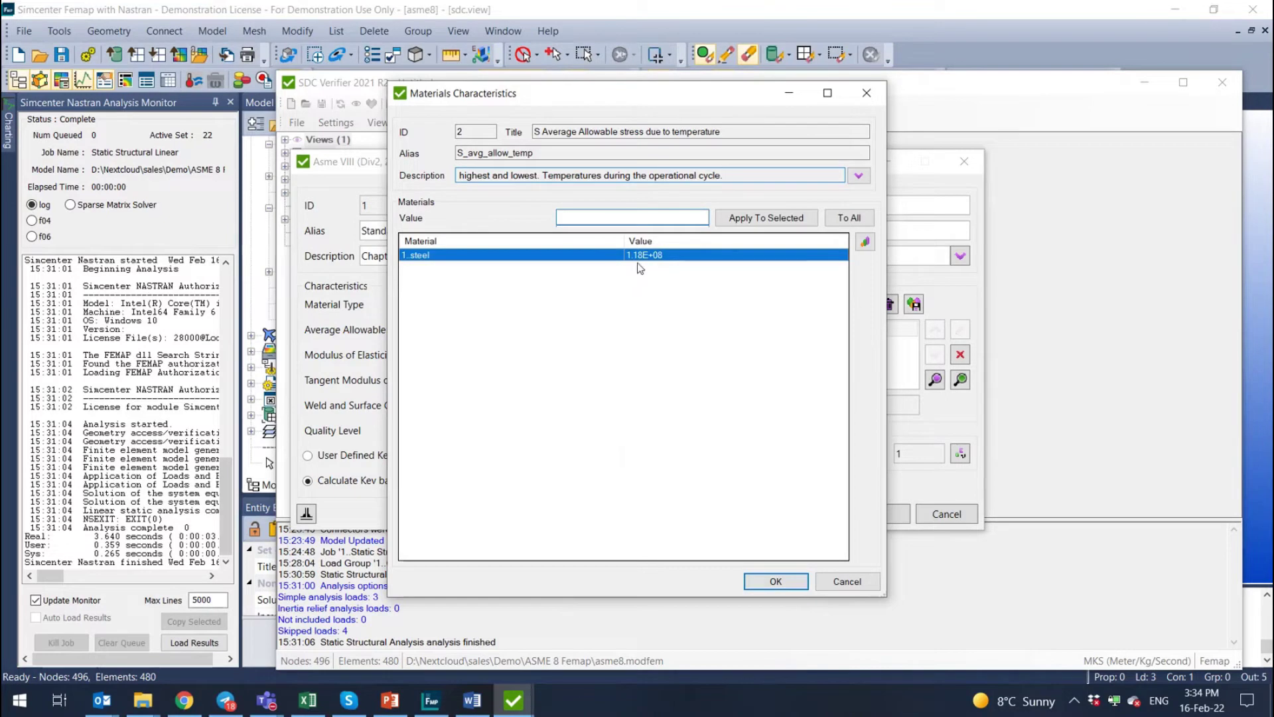
pyautogui.click(775, 581)
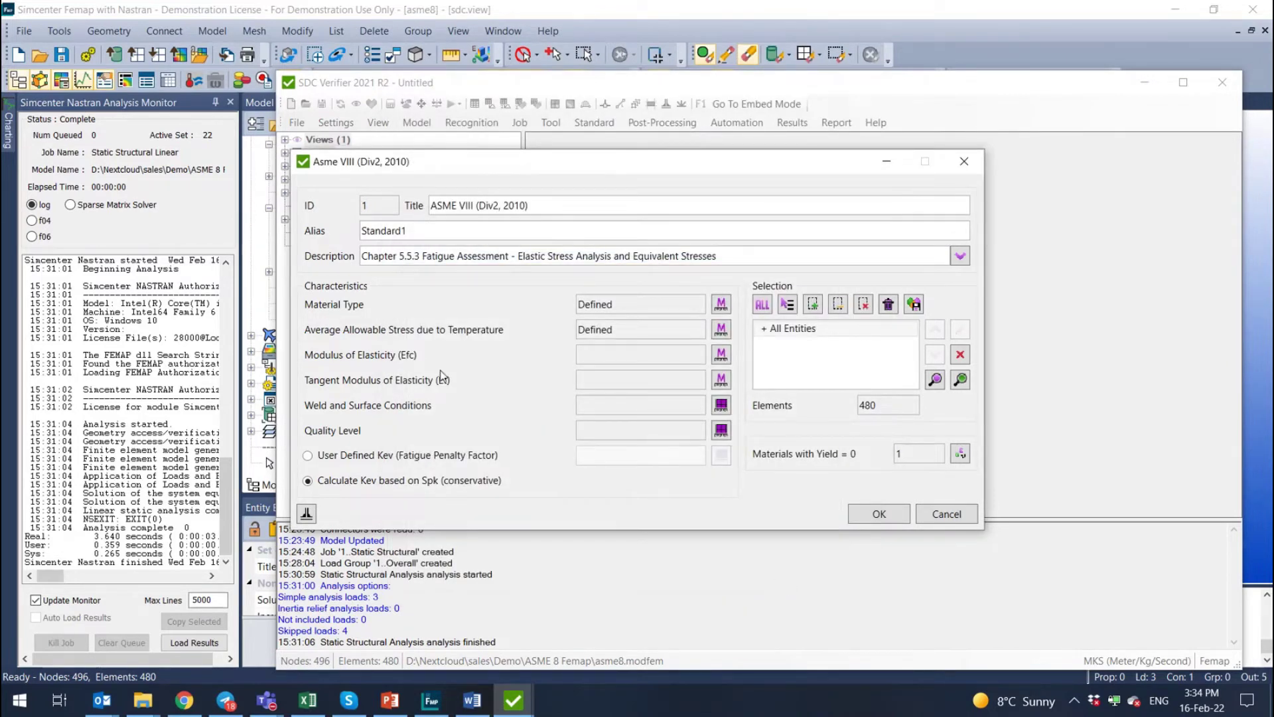
# - Accept steel's Efc and Et moduli at 1.95E+08 so both read Defined
pyautogui.click(721, 355)
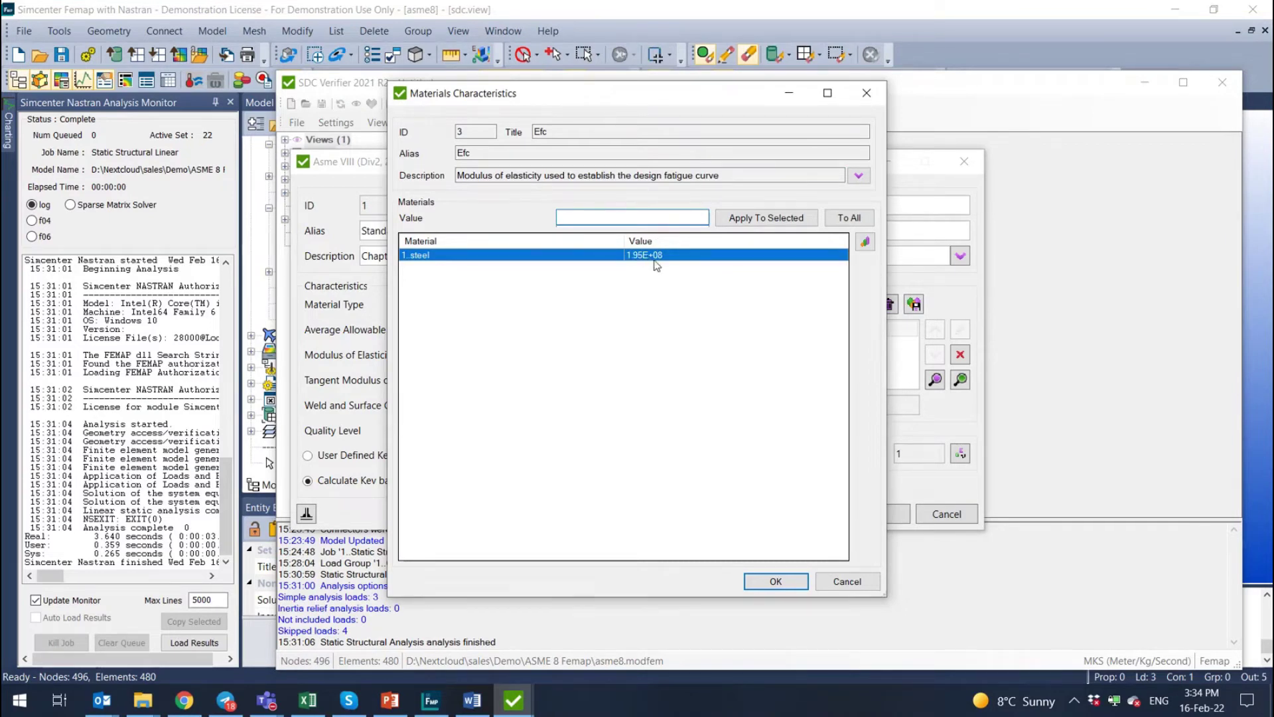
pyautogui.click(774, 581)
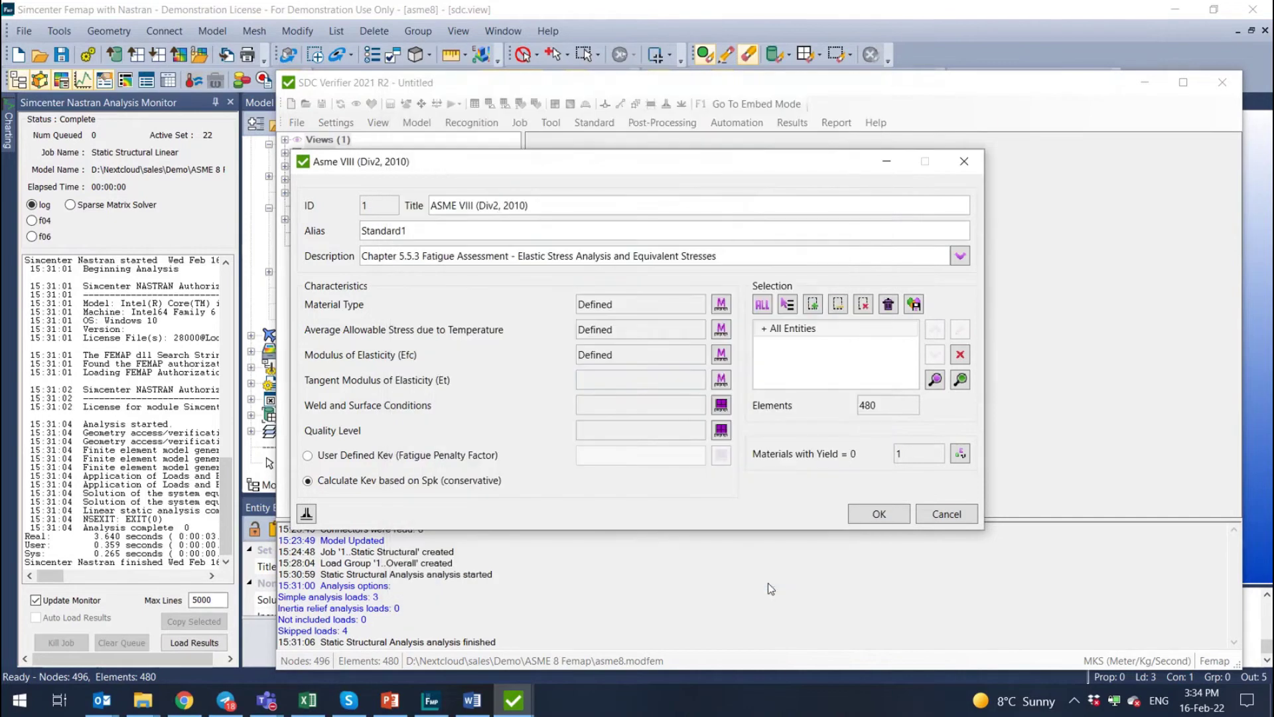
pyautogui.click(721, 380)
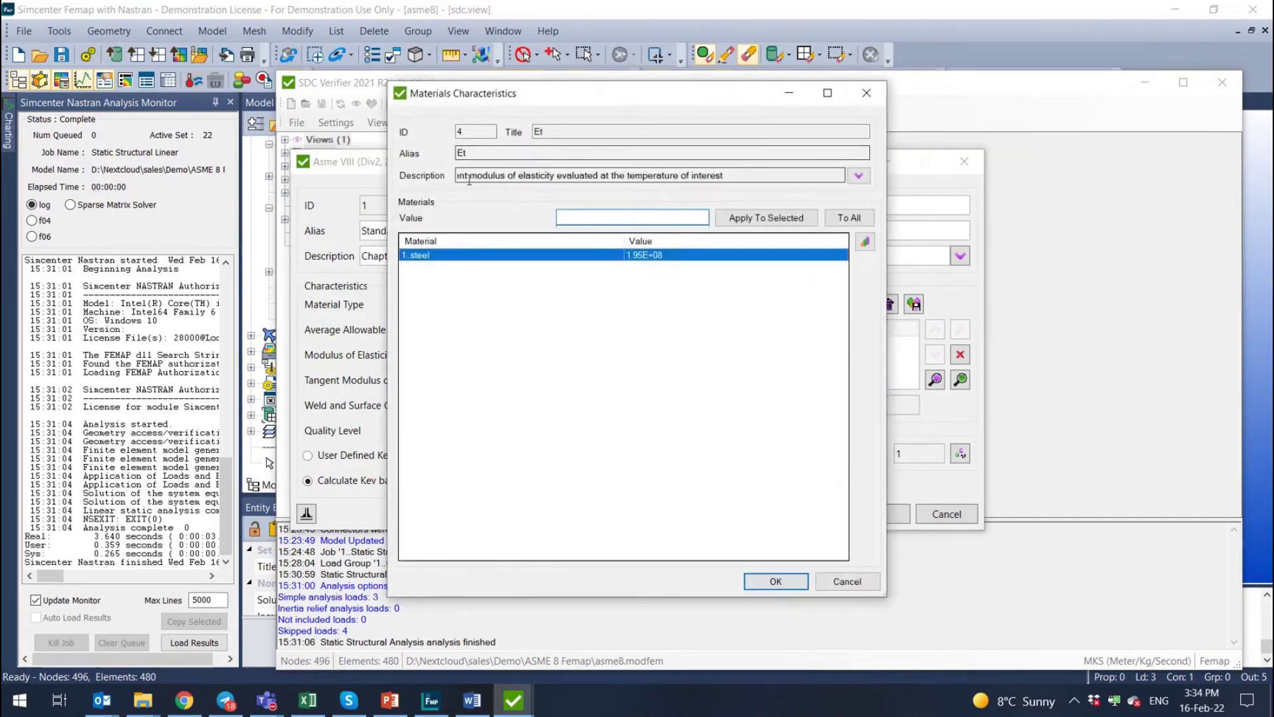
pyautogui.click(857, 177)
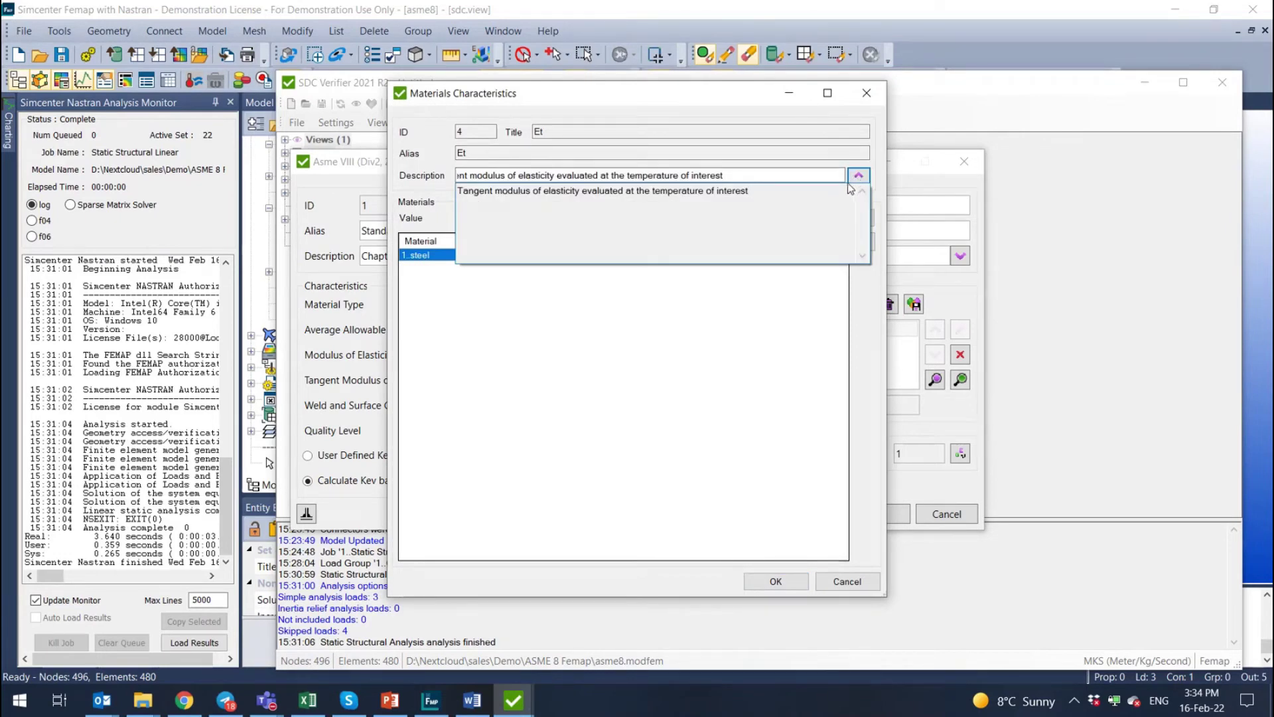
pyautogui.click(857, 175)
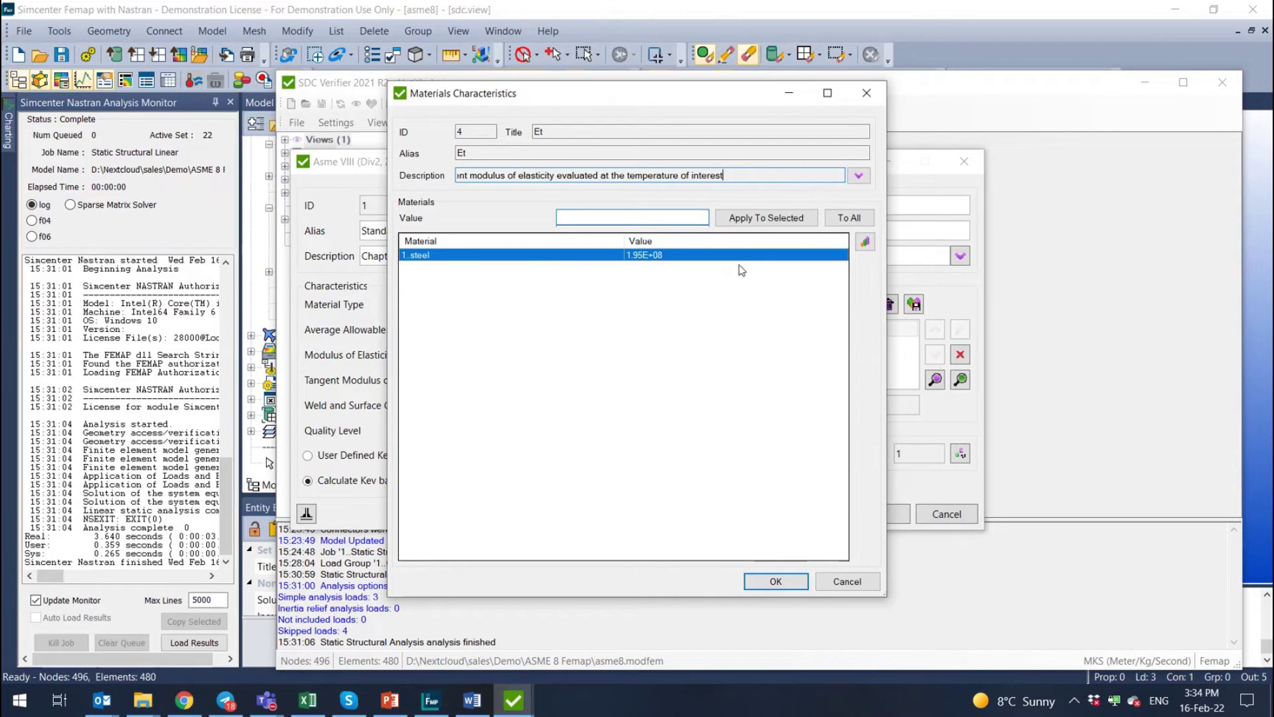
pyautogui.click(776, 582)
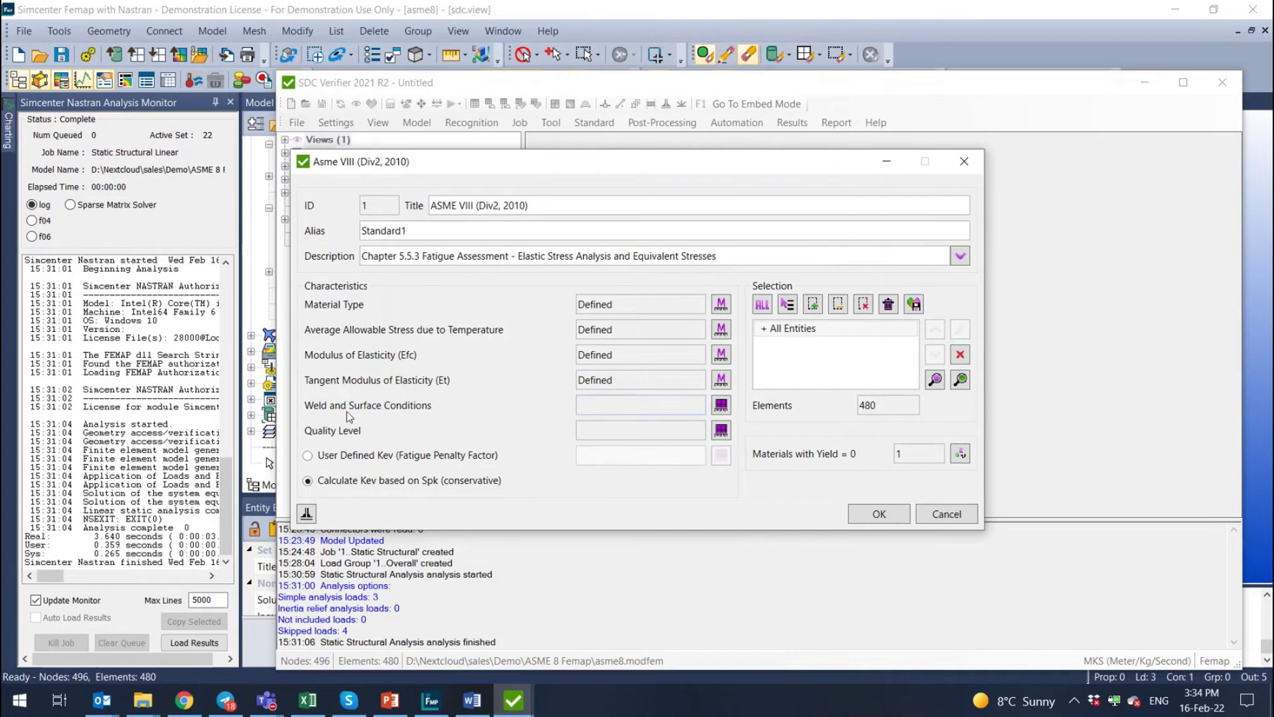
pyautogui.click(722, 405)
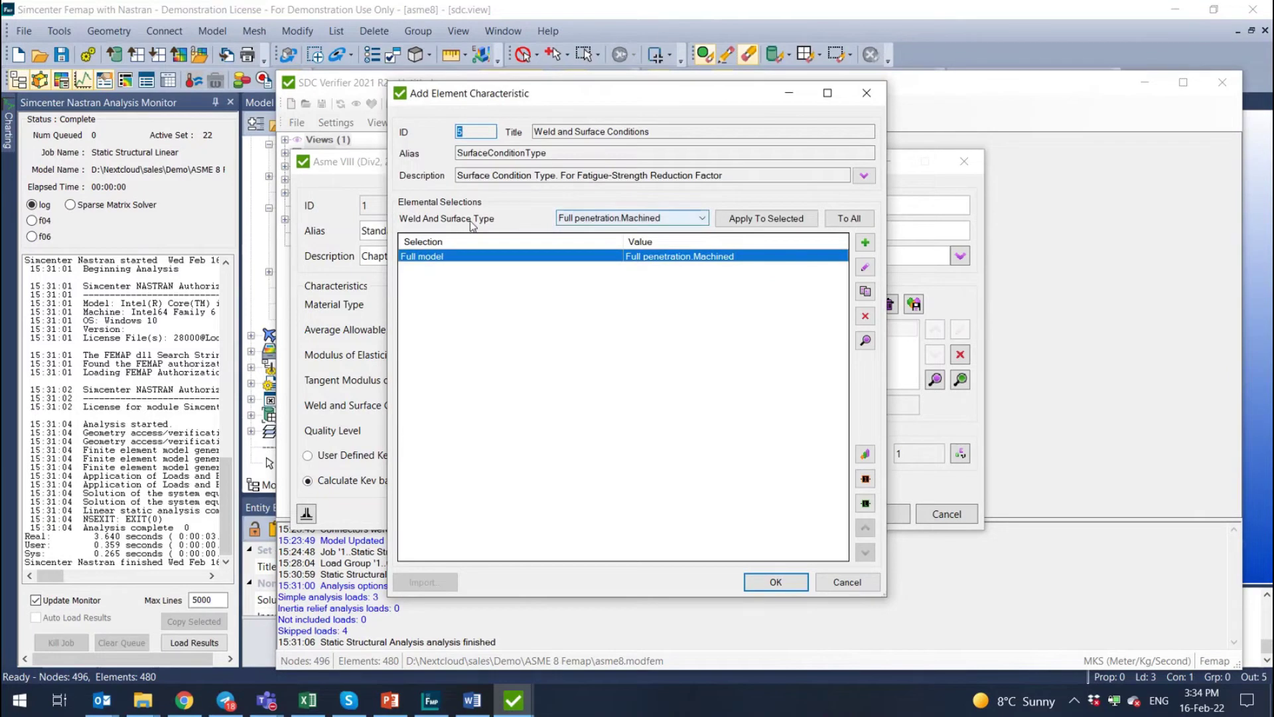
# - Delete the Full model weld assignment and start a new weld condition group
pyautogui.click(649, 223)
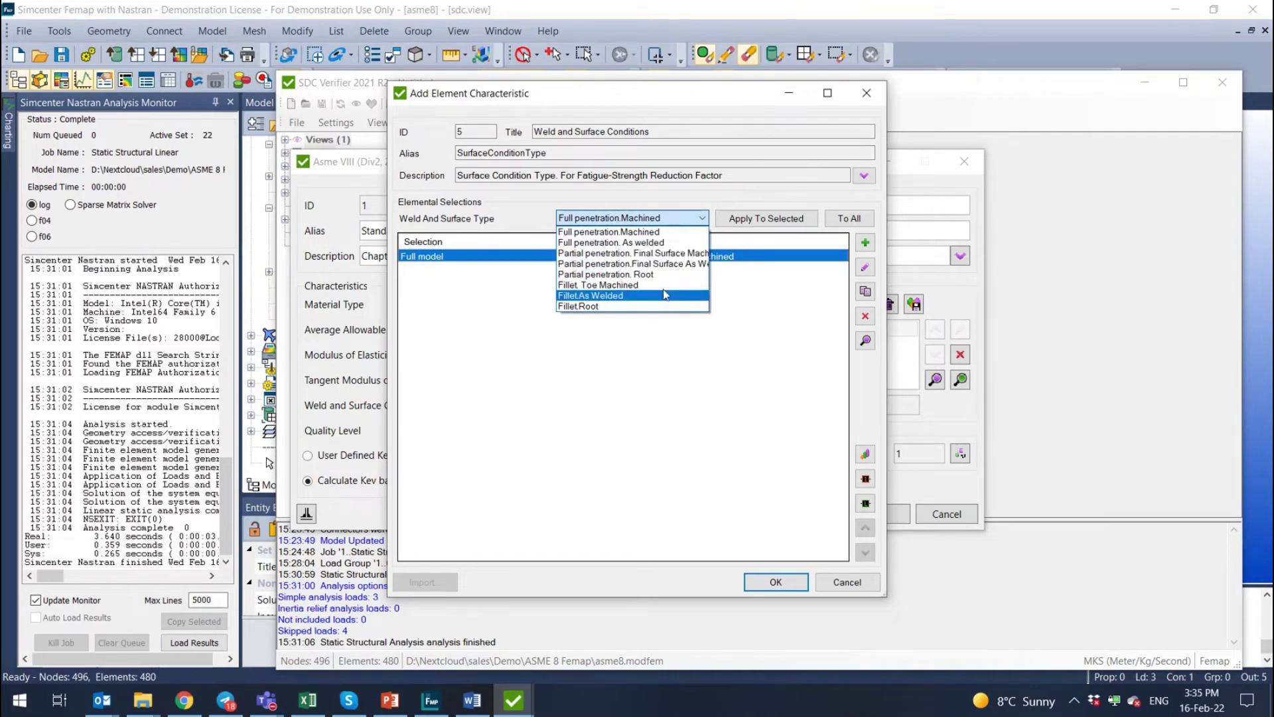
pyautogui.click(435, 268)
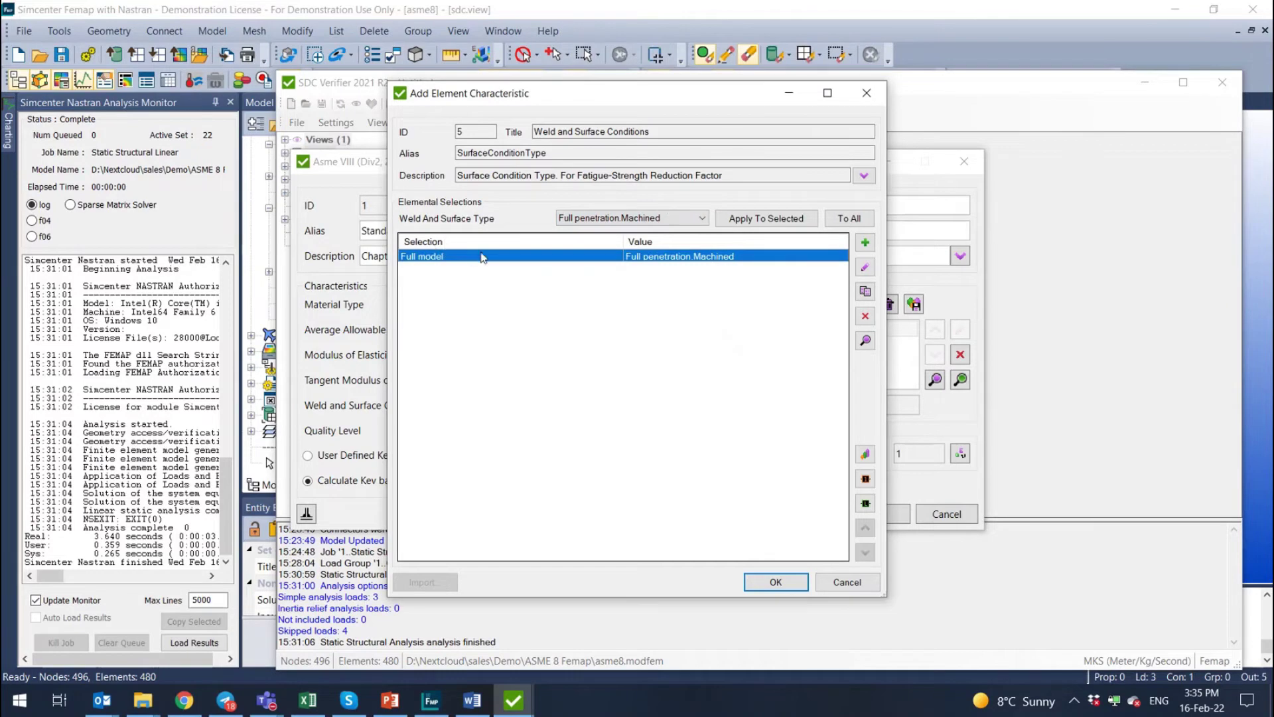
pyautogui.click(865, 318)
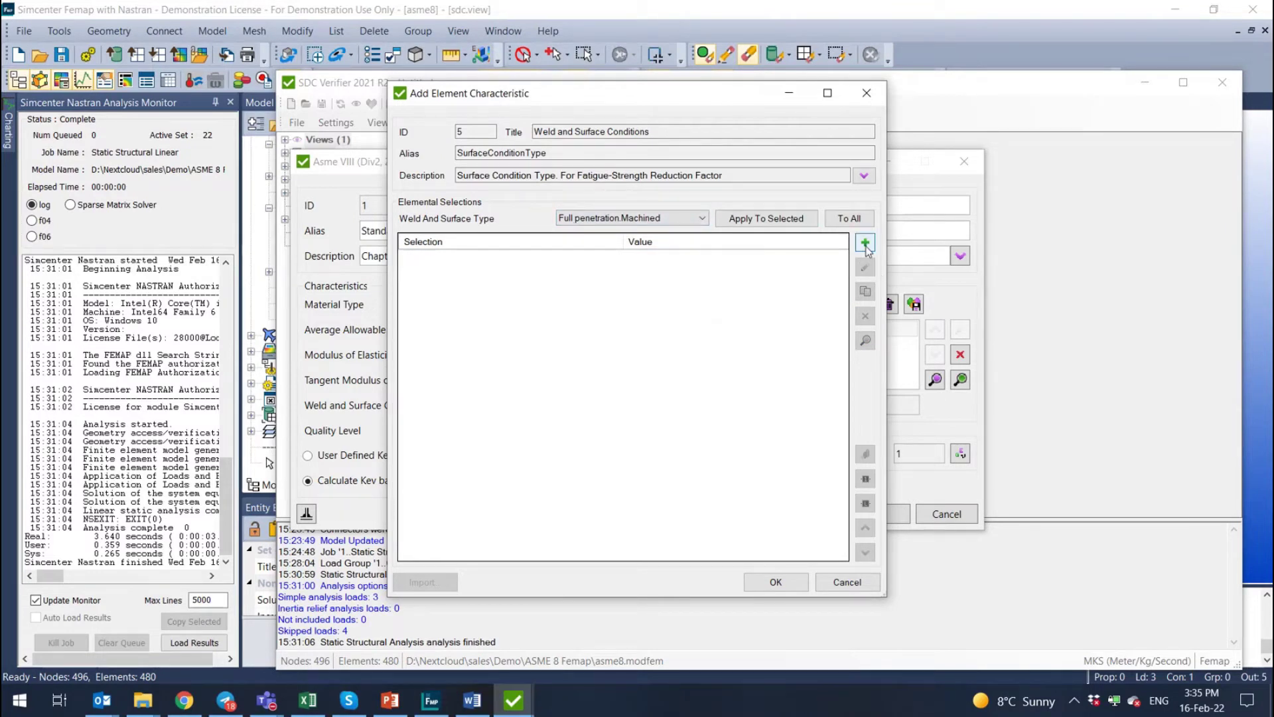
pyautogui.click(866, 243)
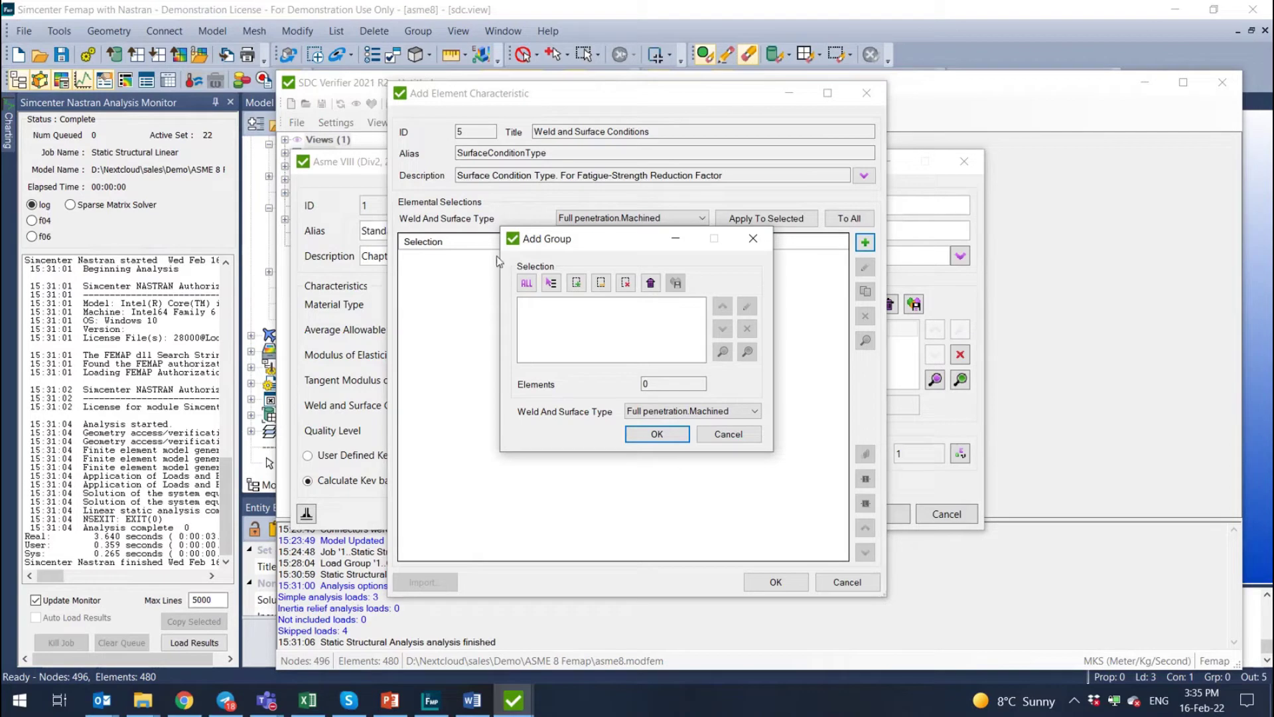
# - Replace All Entities in the new group with a Welds By Rule All Welds selection
pyautogui.click(525, 284)
pyautogui.click(572, 305)
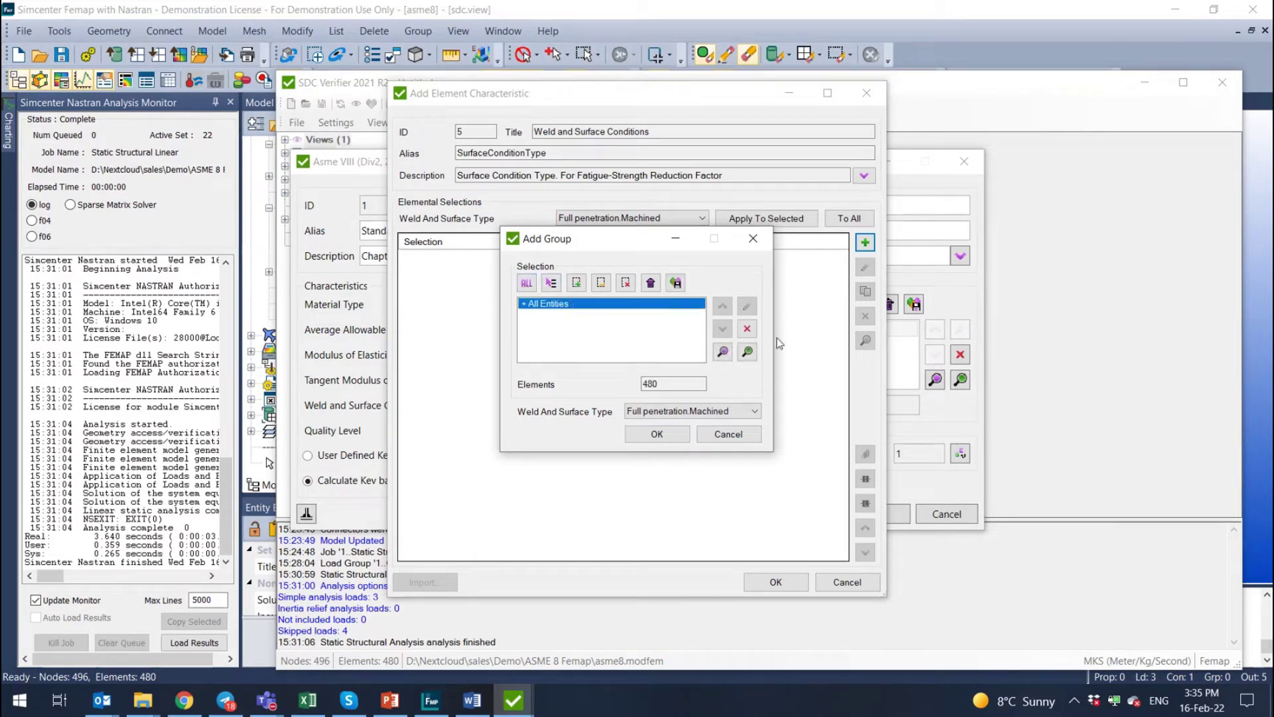
pyautogui.click(747, 328)
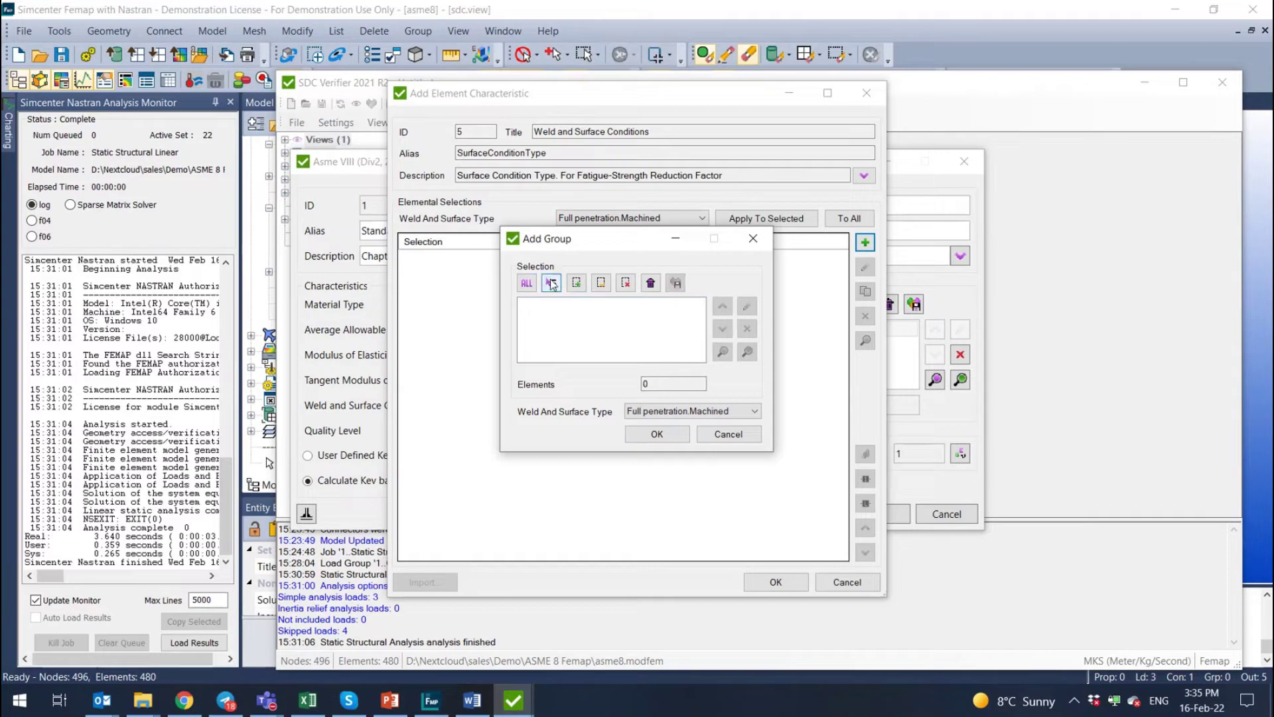
pyautogui.click(552, 285)
pyautogui.moveTo(747, 451)
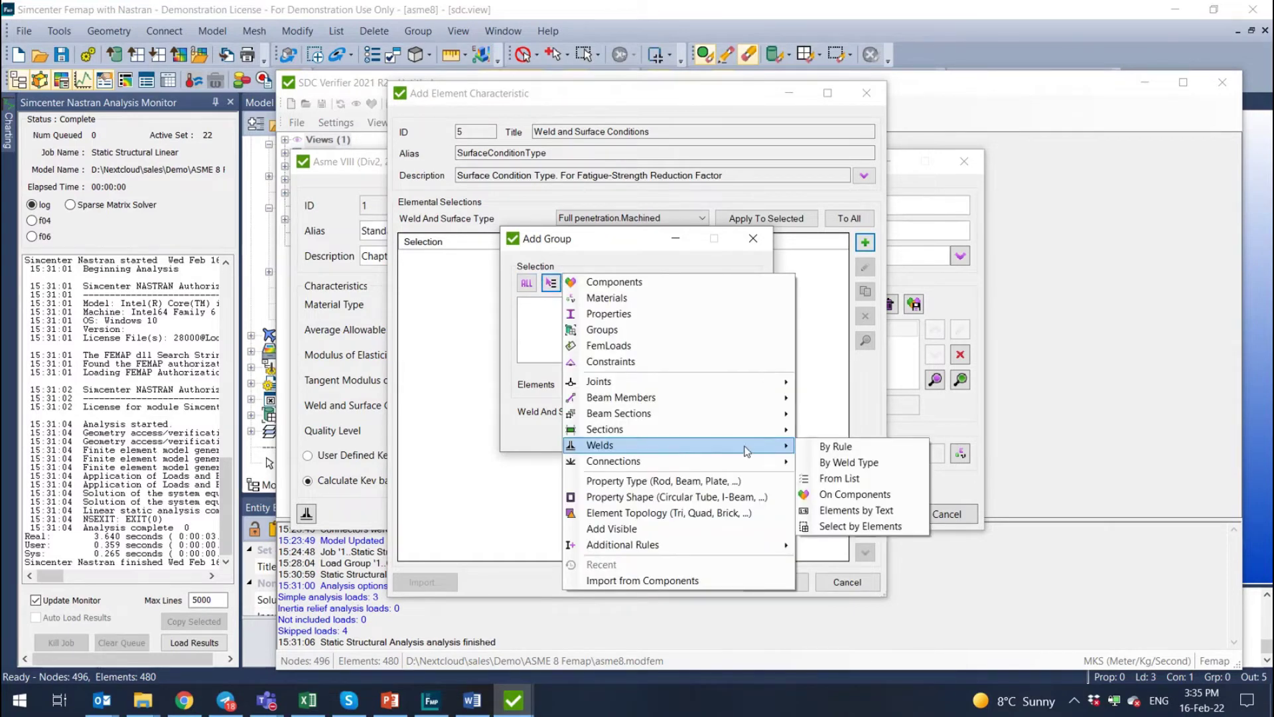
pyautogui.click(860, 480)
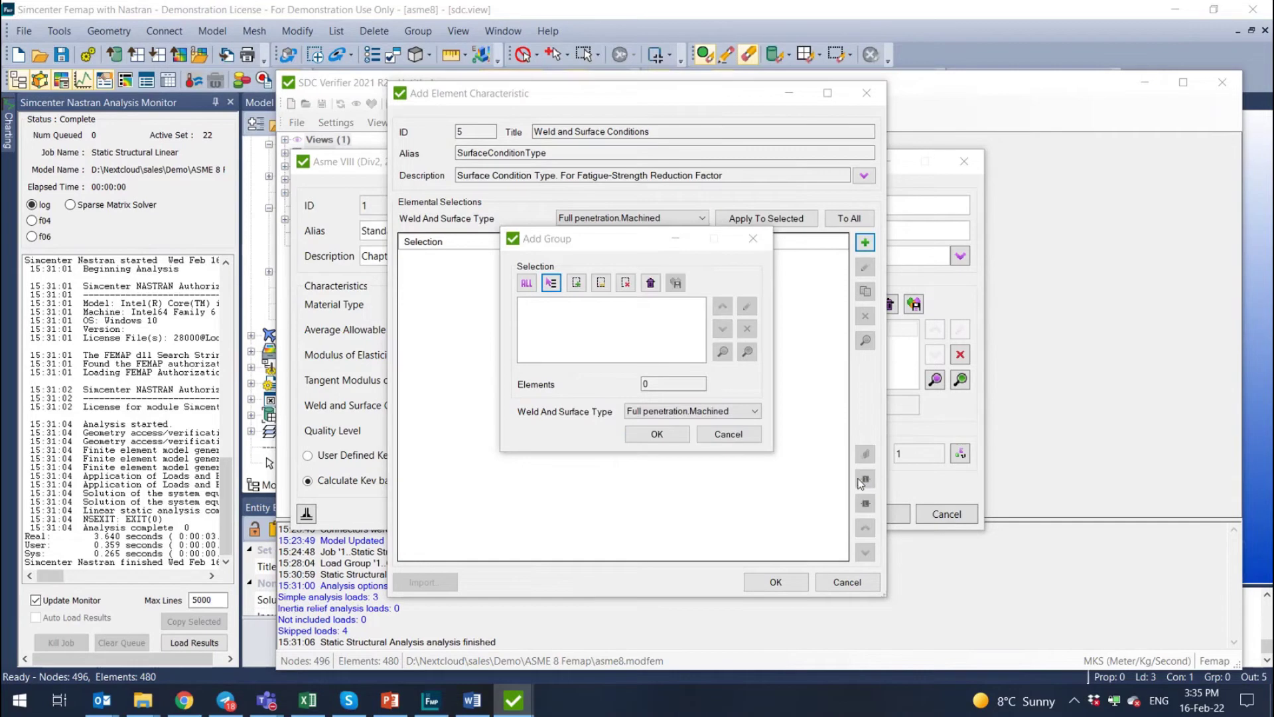
pyautogui.click(764, 554)
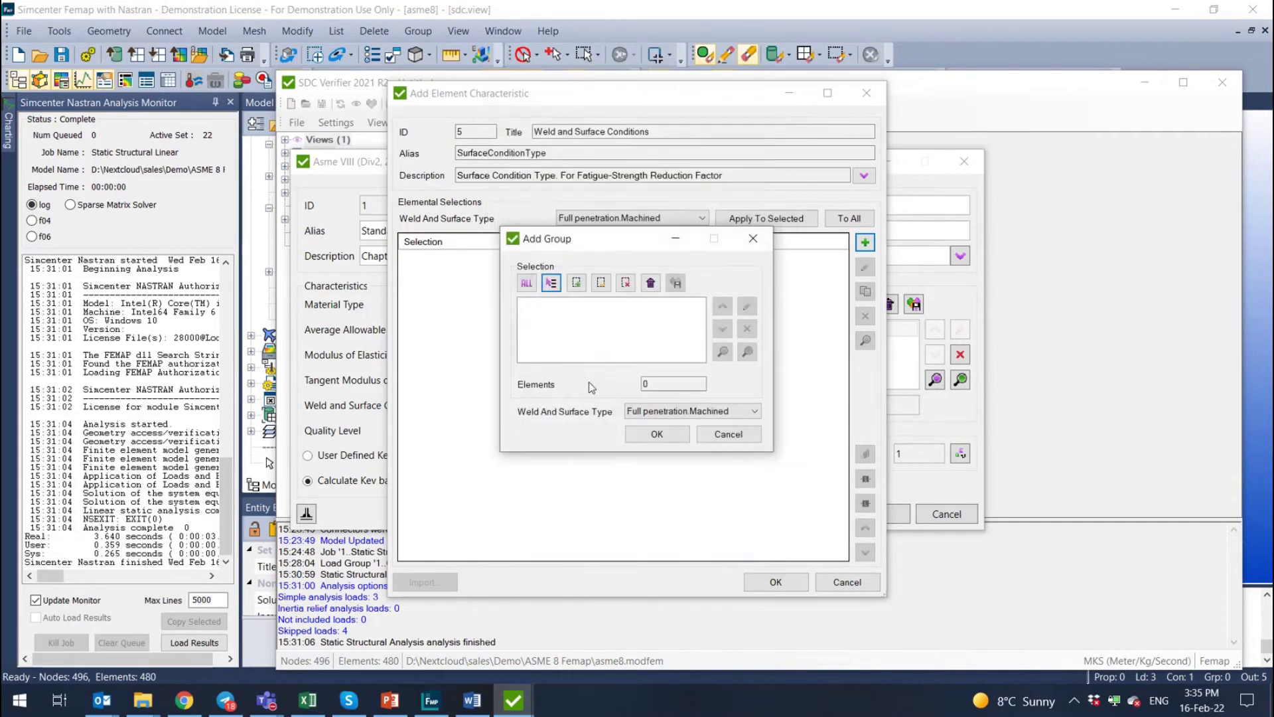
pyautogui.click(552, 284)
pyautogui.moveTo(697, 453)
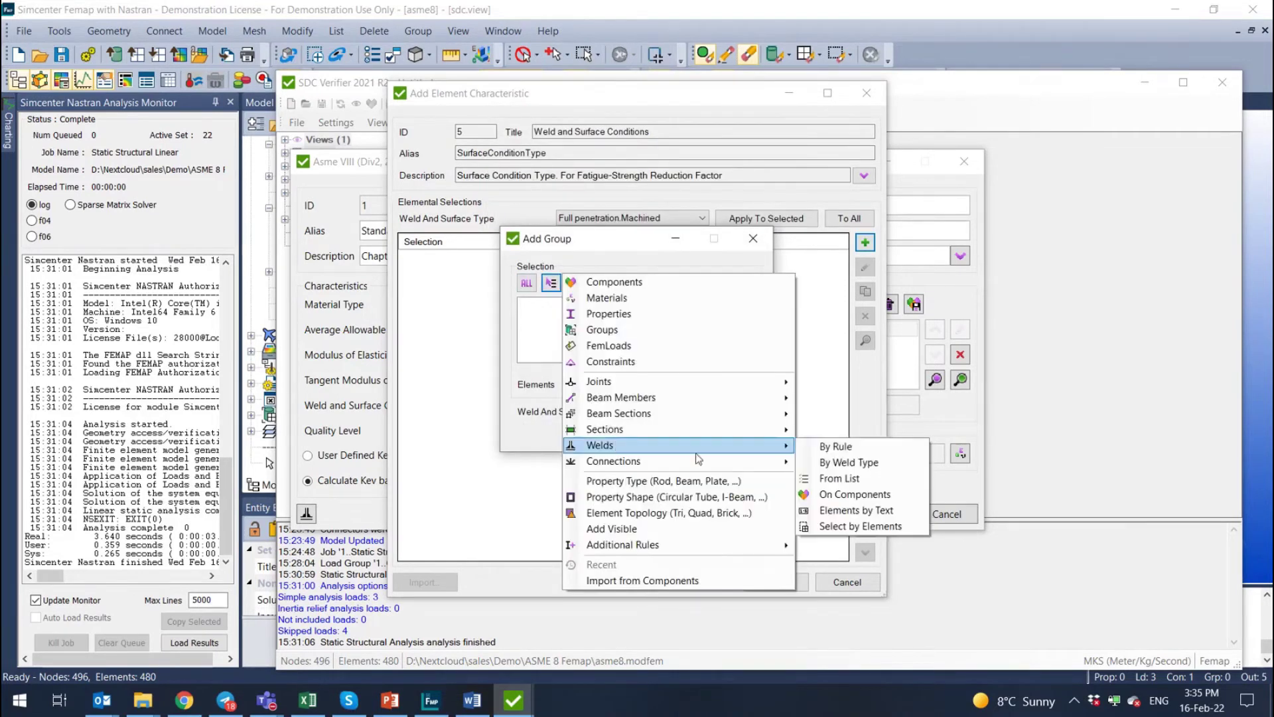
pyautogui.click(871, 448)
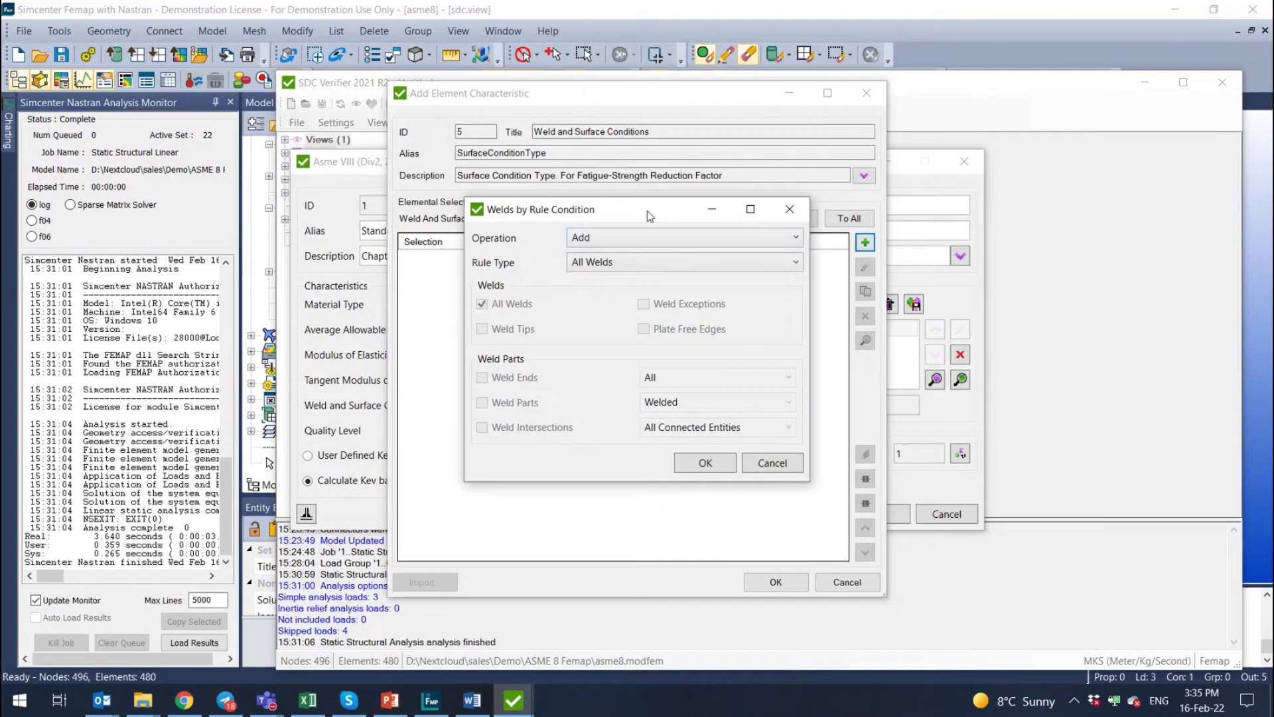
pyautogui.click(611, 268)
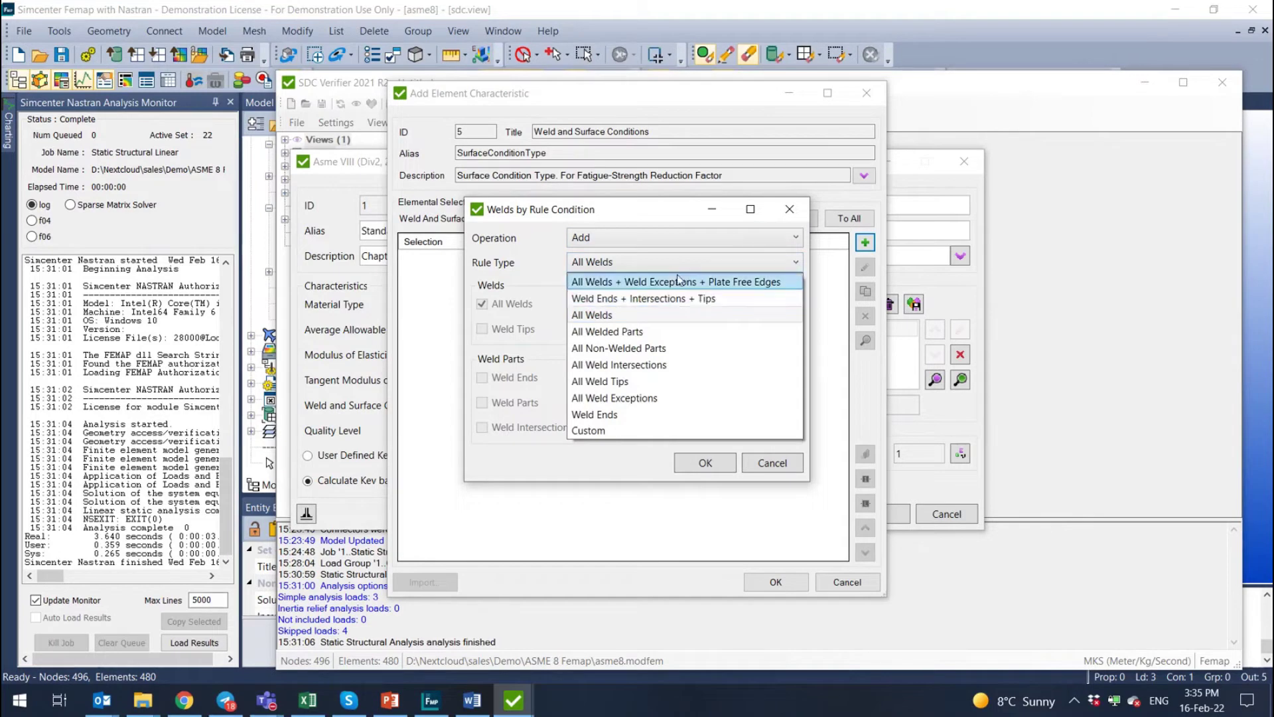
pyautogui.click(658, 315)
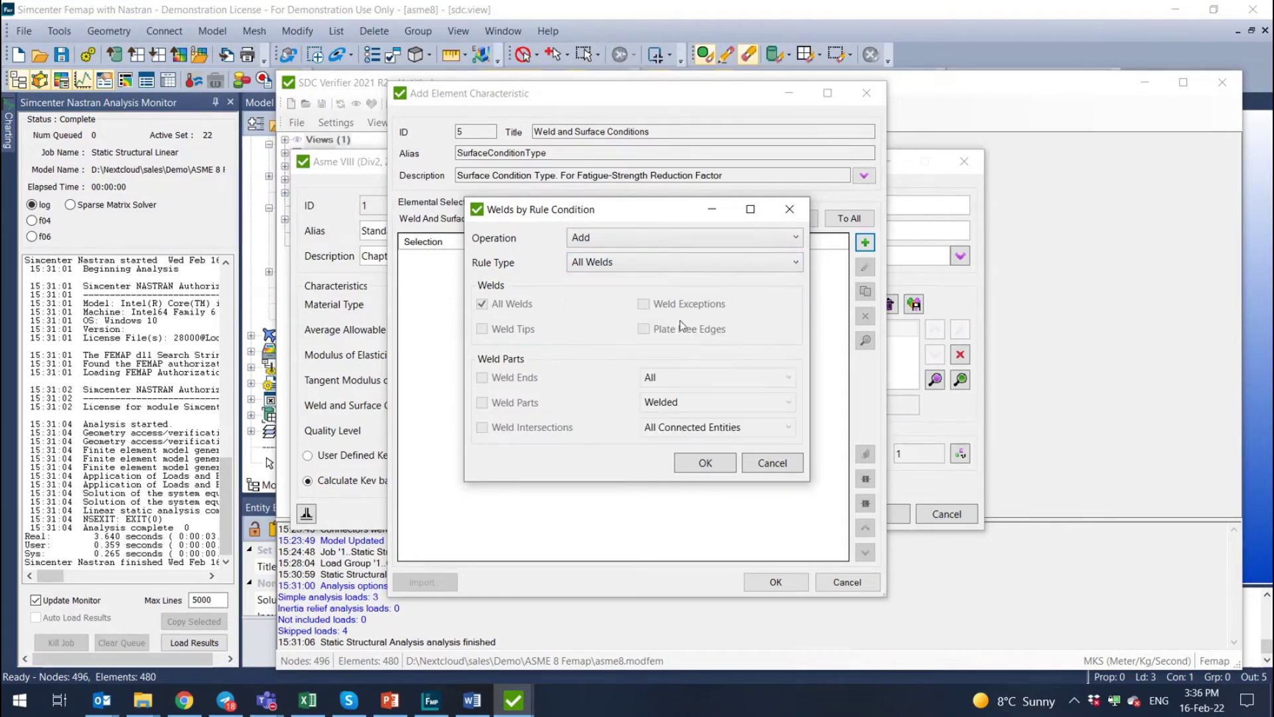
pyautogui.click(698, 464)
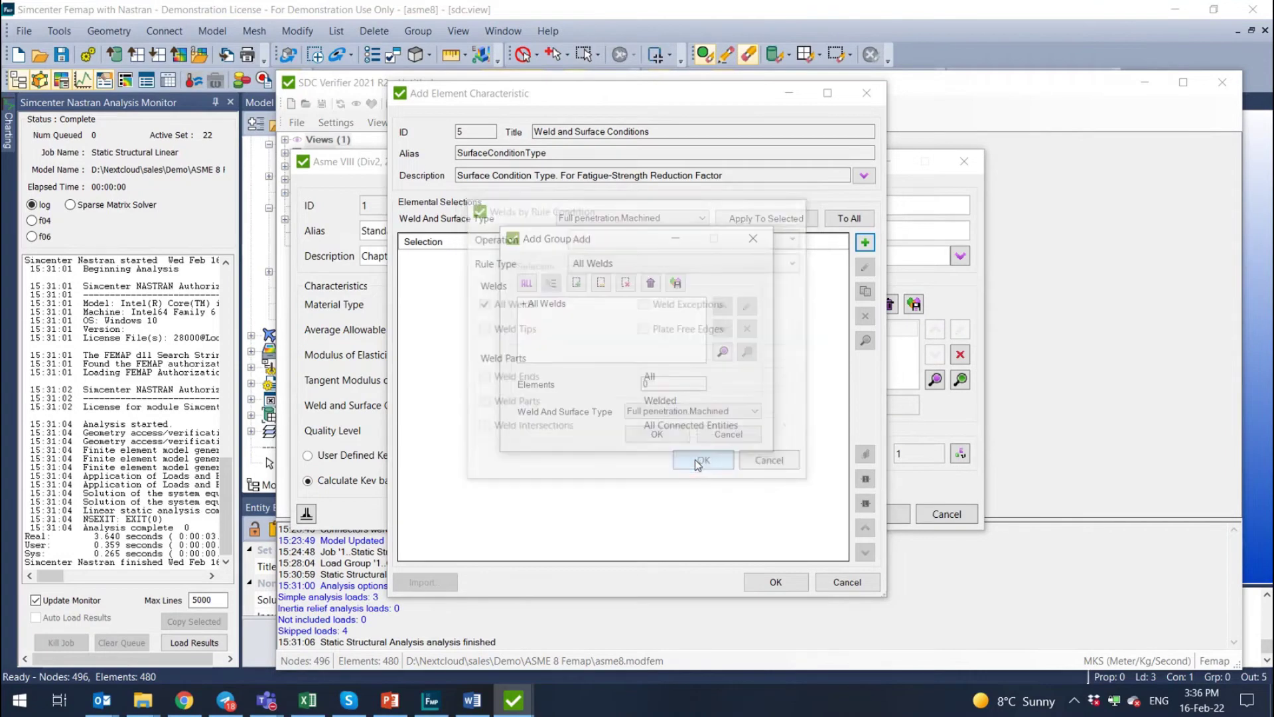
# - Add the All Welds group as Full penetration.Machined and save the characteristic
pyautogui.click(660, 432)
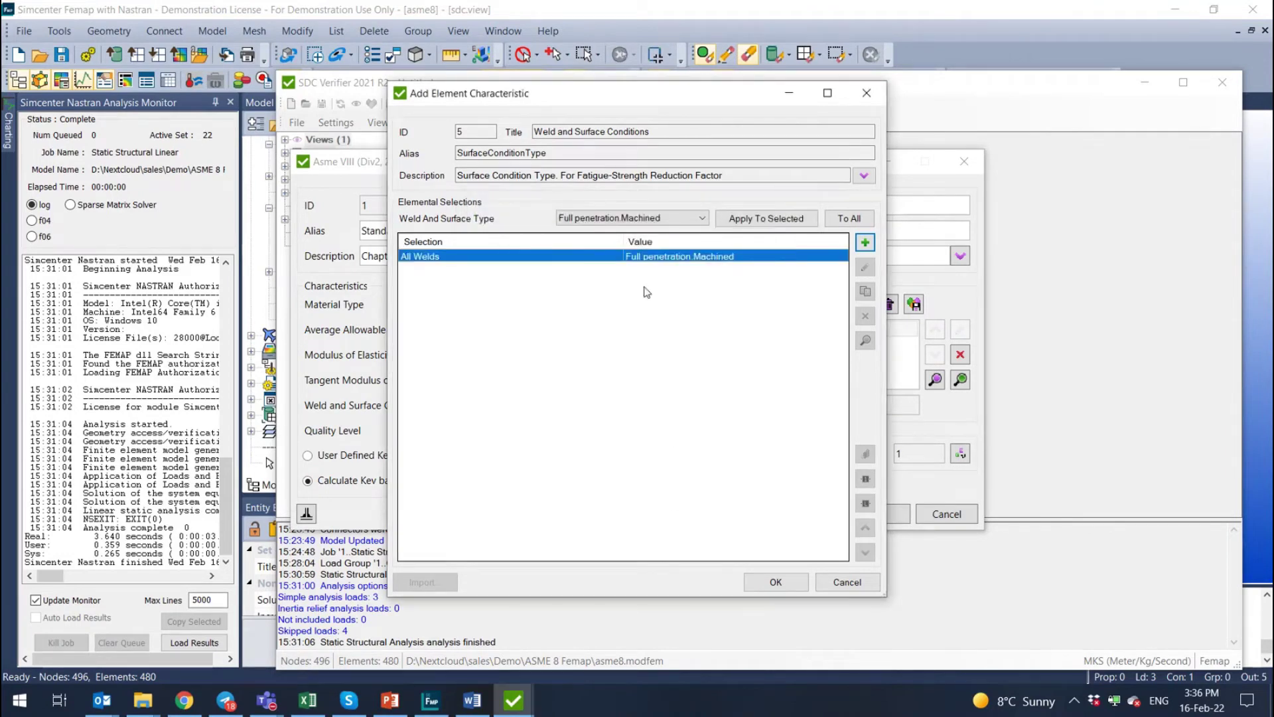
pyautogui.click(600, 218)
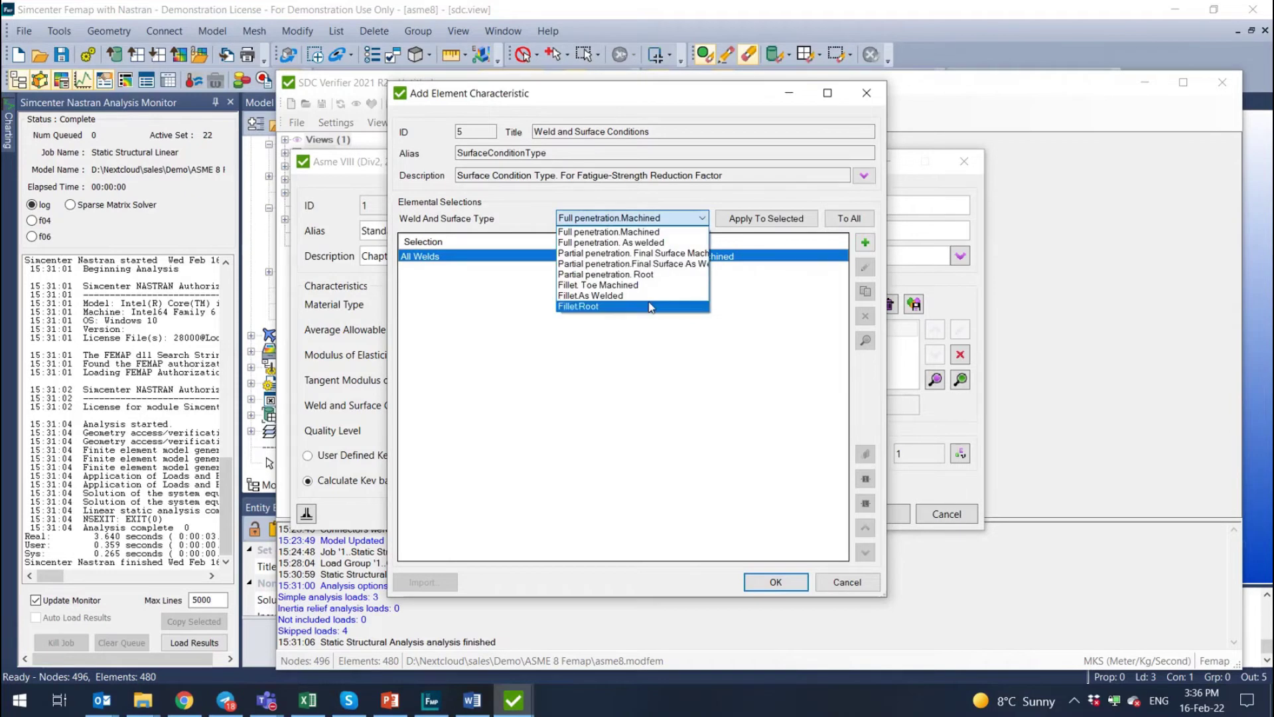
pyautogui.click(657, 232)
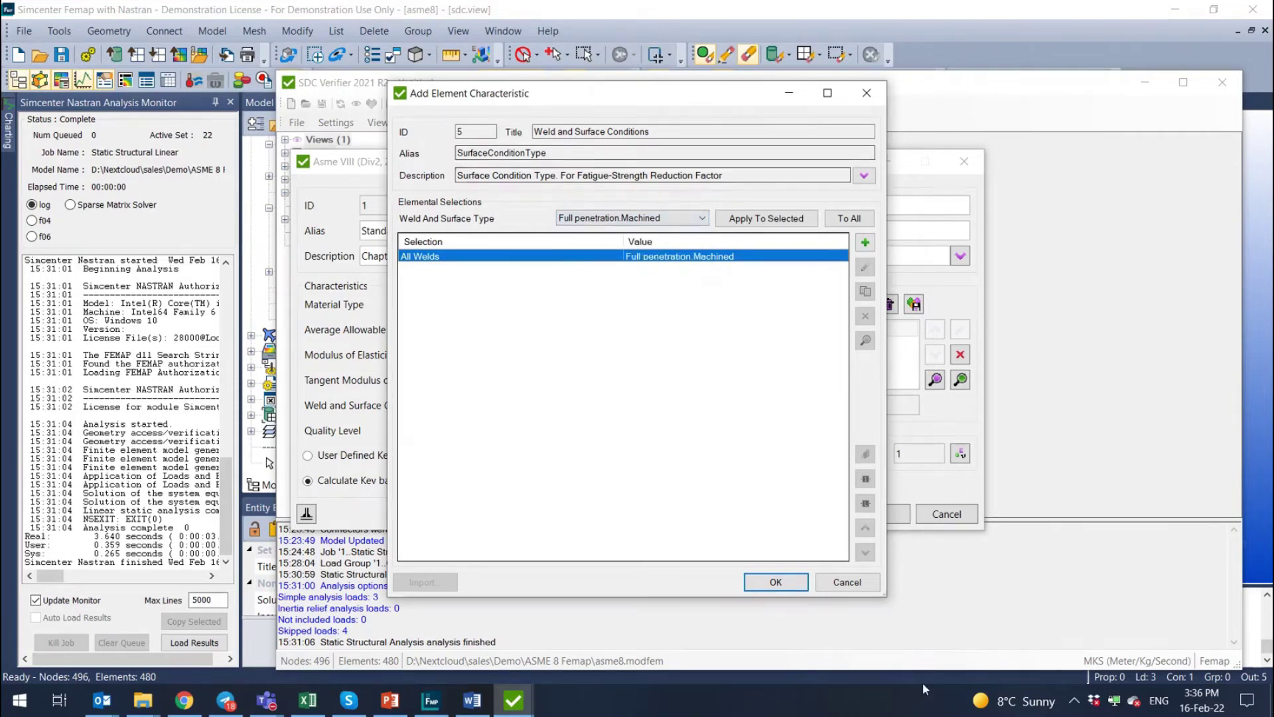
pyautogui.click(776, 583)
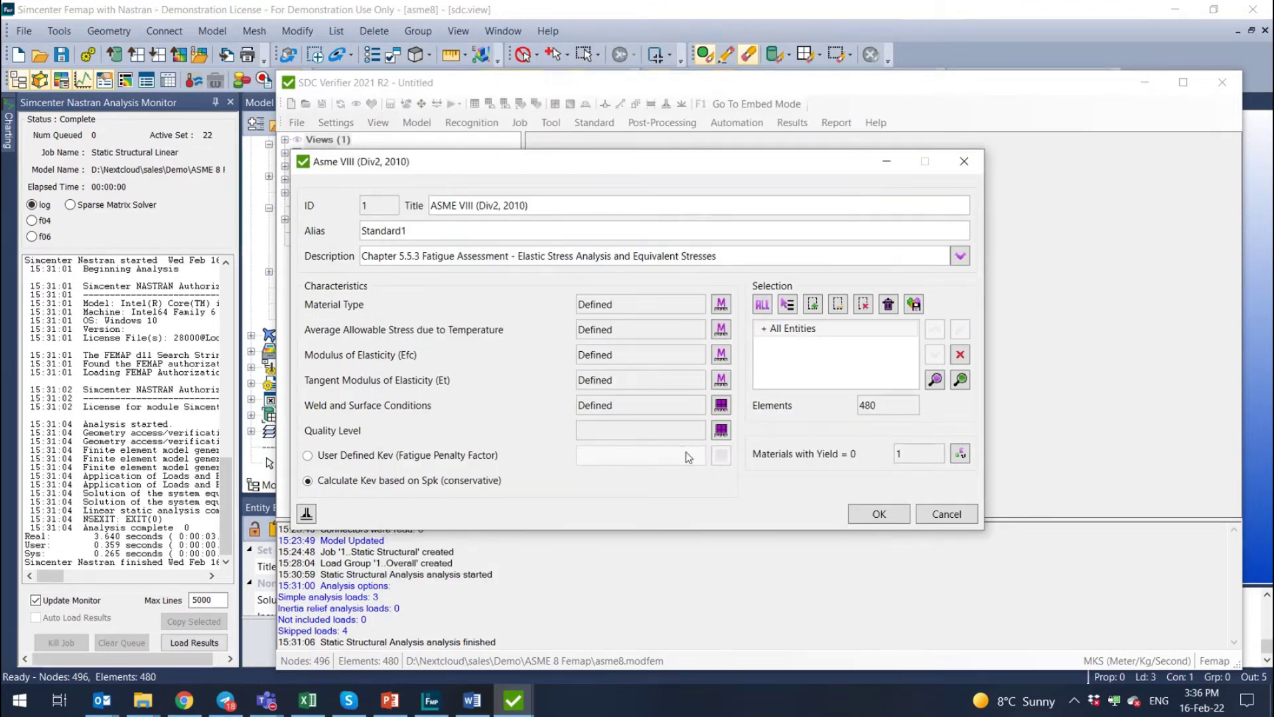
# - Keep quality level 1 for the full model and confirm the Quality Level
pyautogui.click(721, 431)
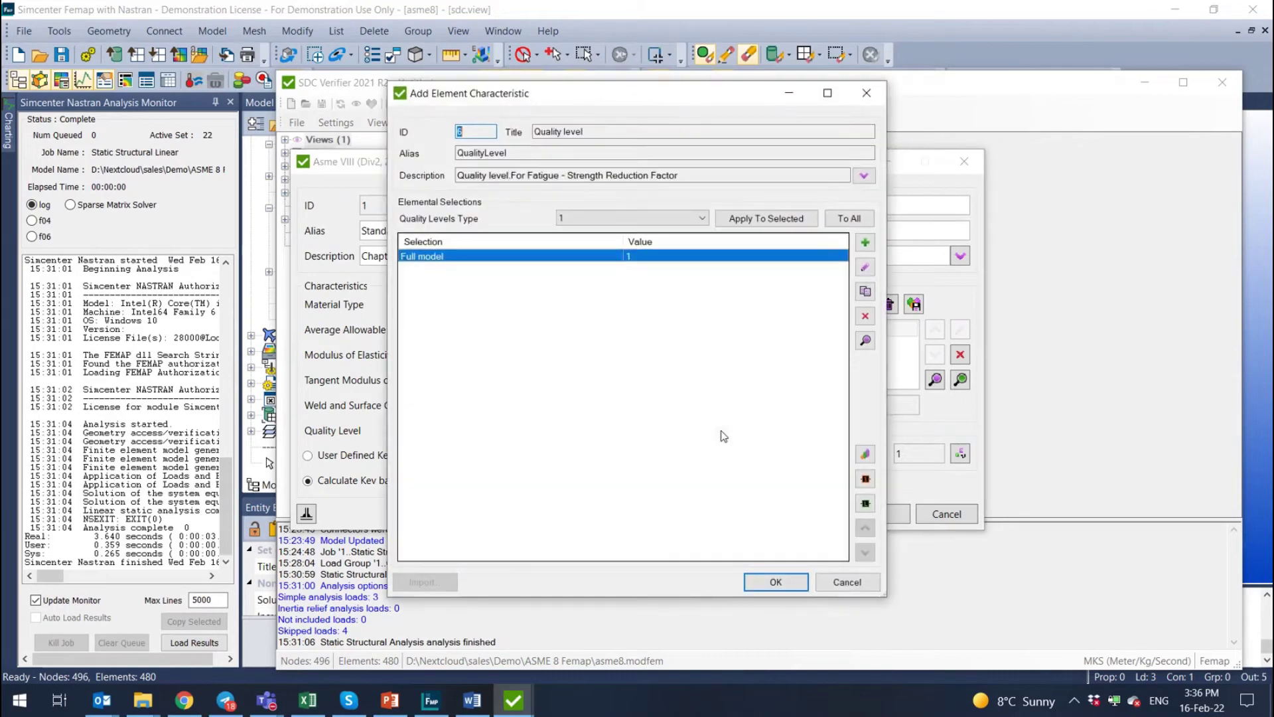
pyautogui.click(630, 218)
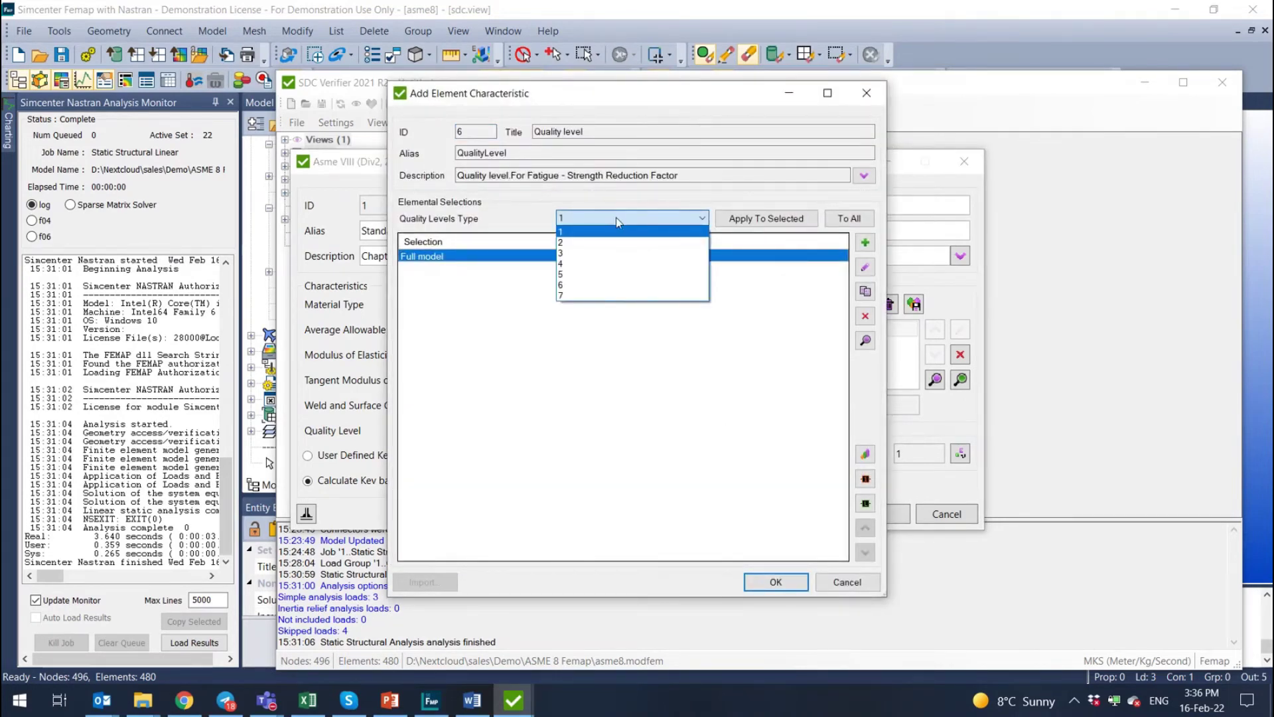
pyautogui.click(796, 178)
pyautogui.click(865, 176)
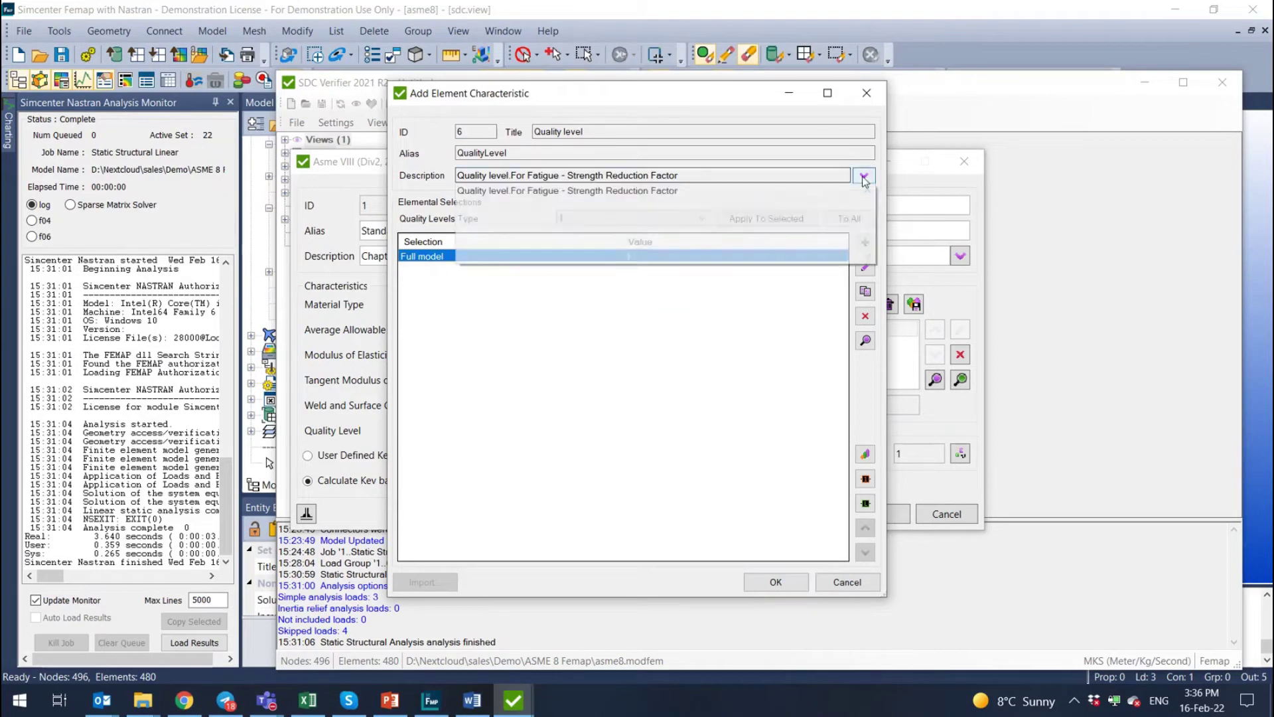
pyautogui.click(864, 177)
pyautogui.click(657, 223)
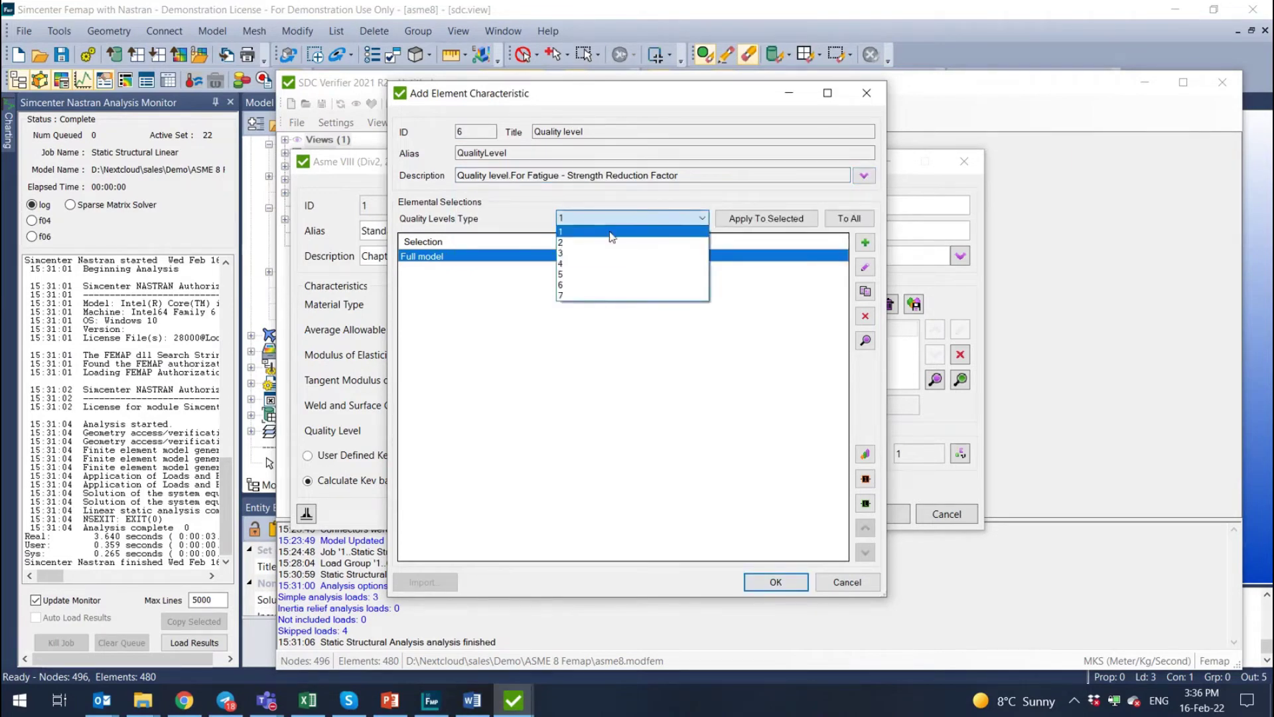
pyautogui.click(609, 233)
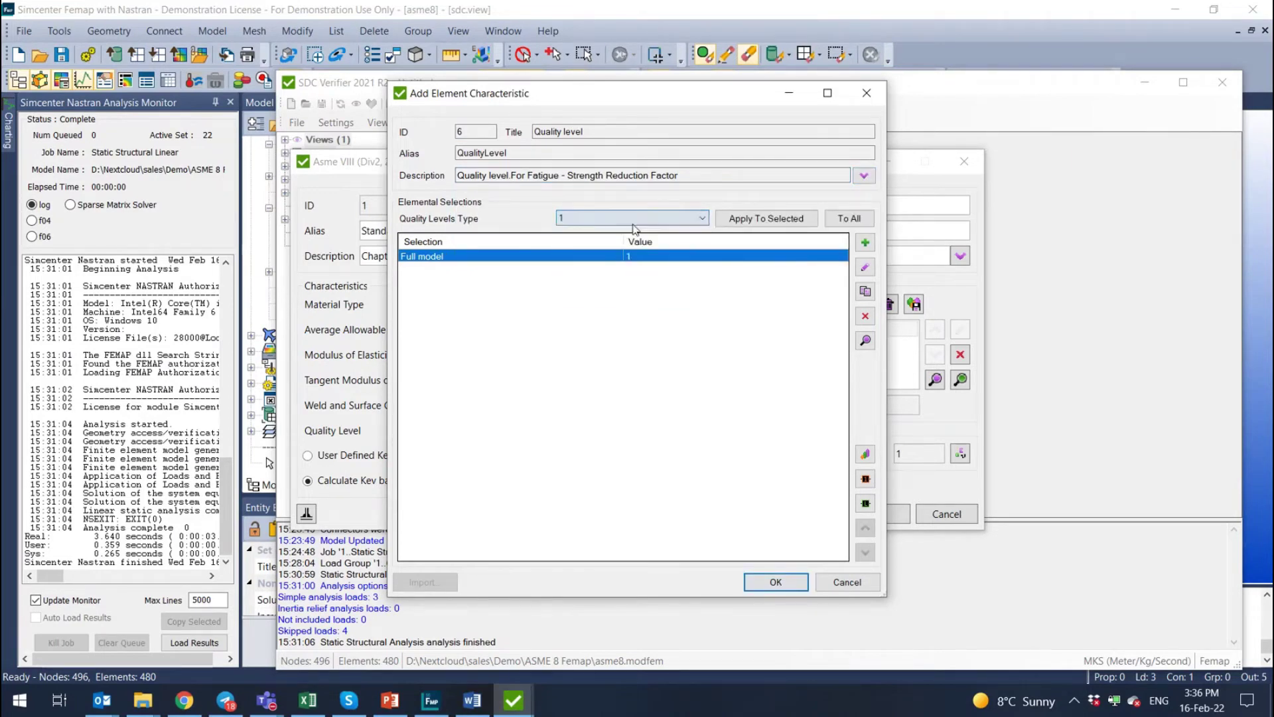
pyautogui.click(759, 583)
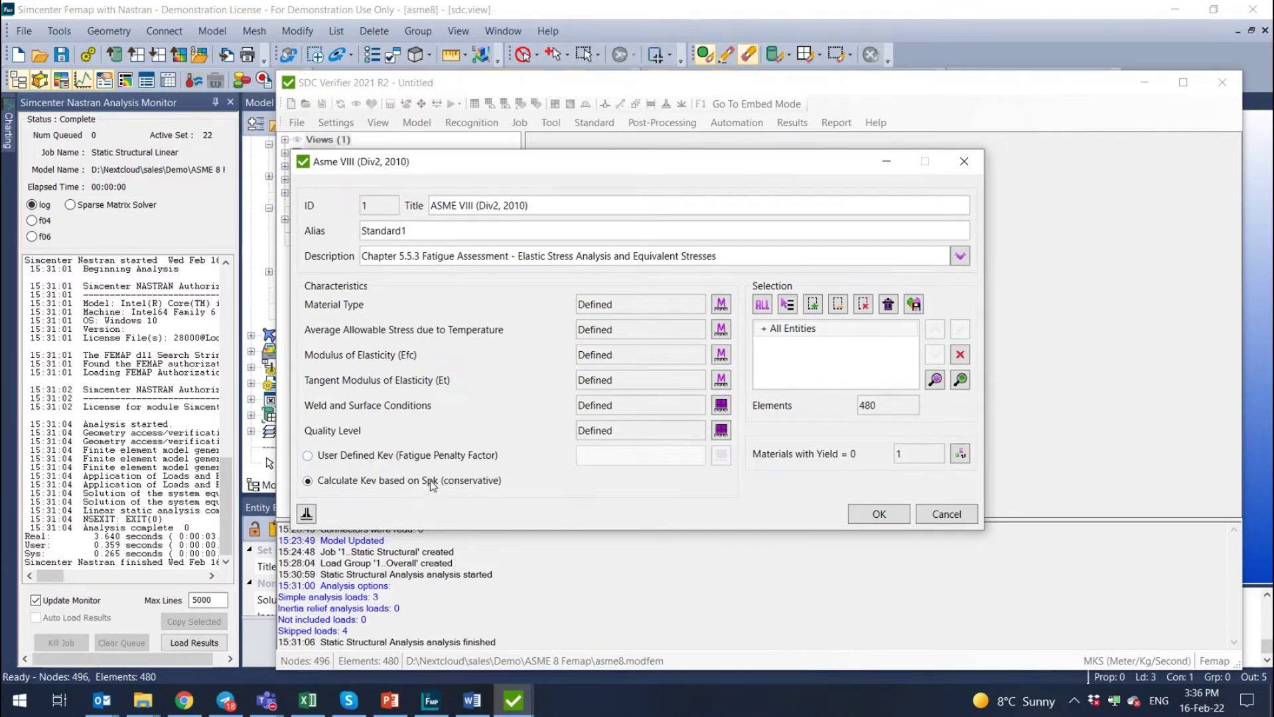
pyautogui.click(472, 701)
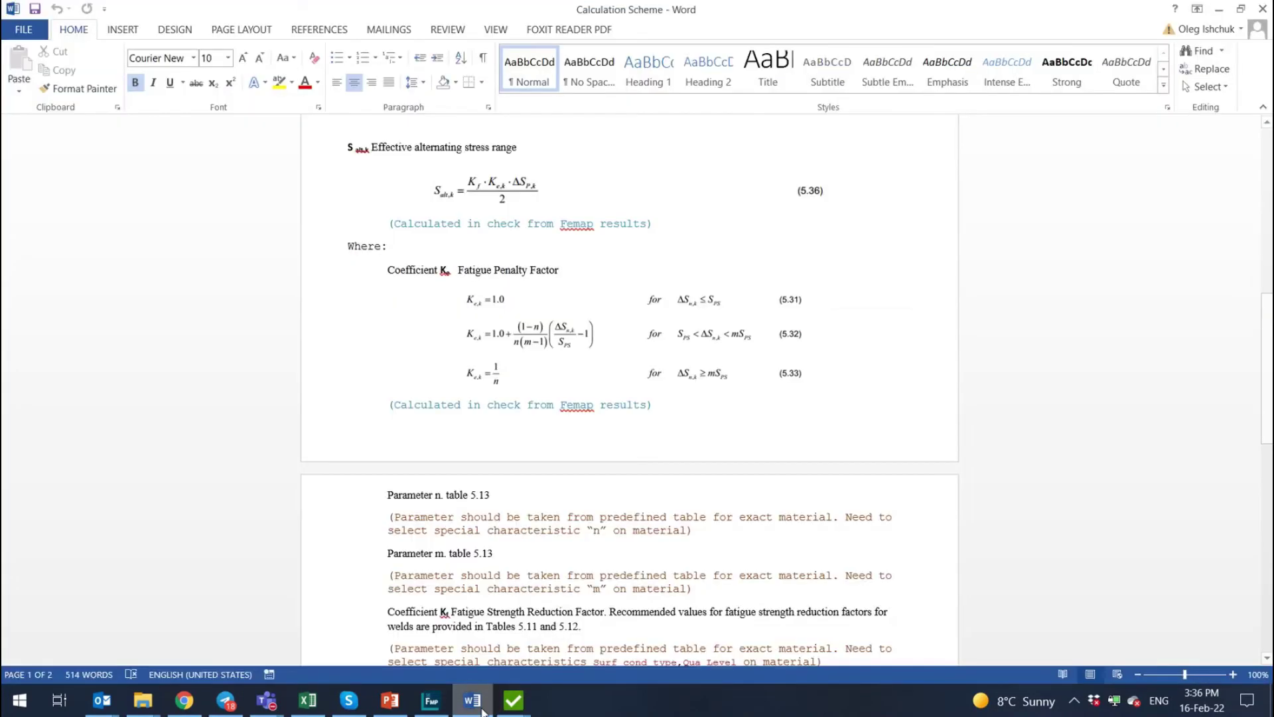
pyautogui.scroll(4, 387, 301)
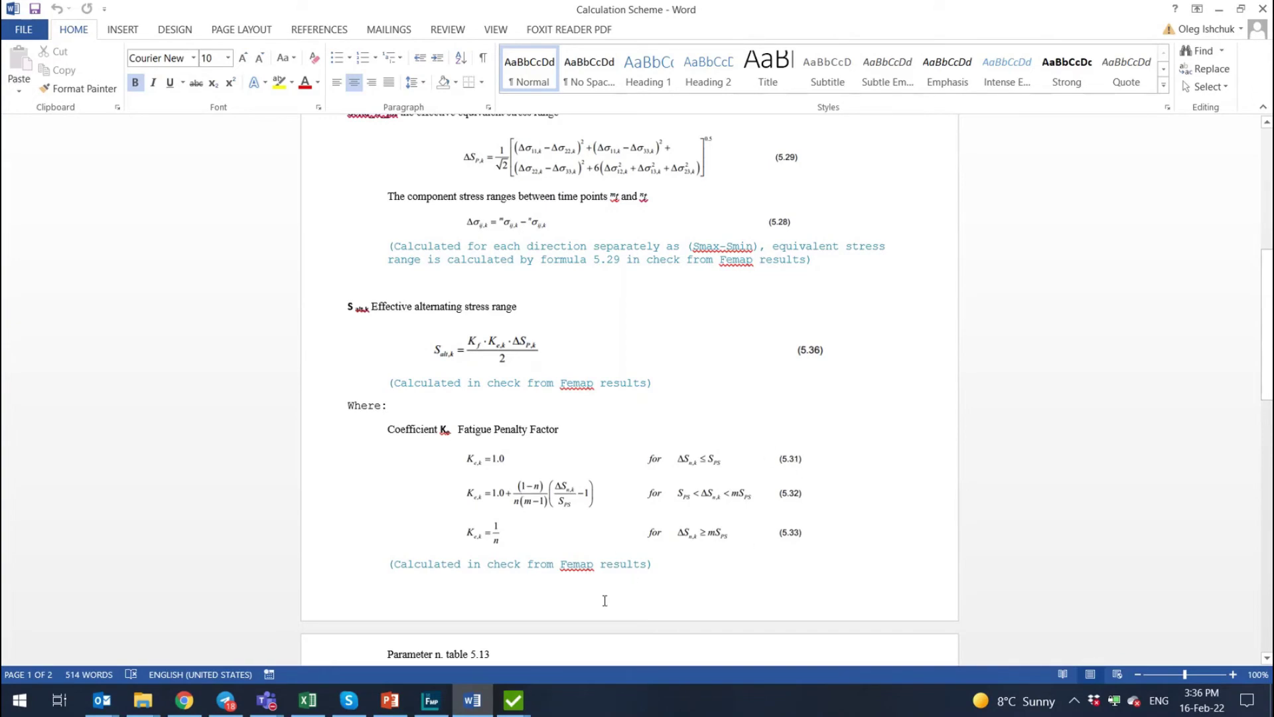
pyautogui.moveTo(514, 700)
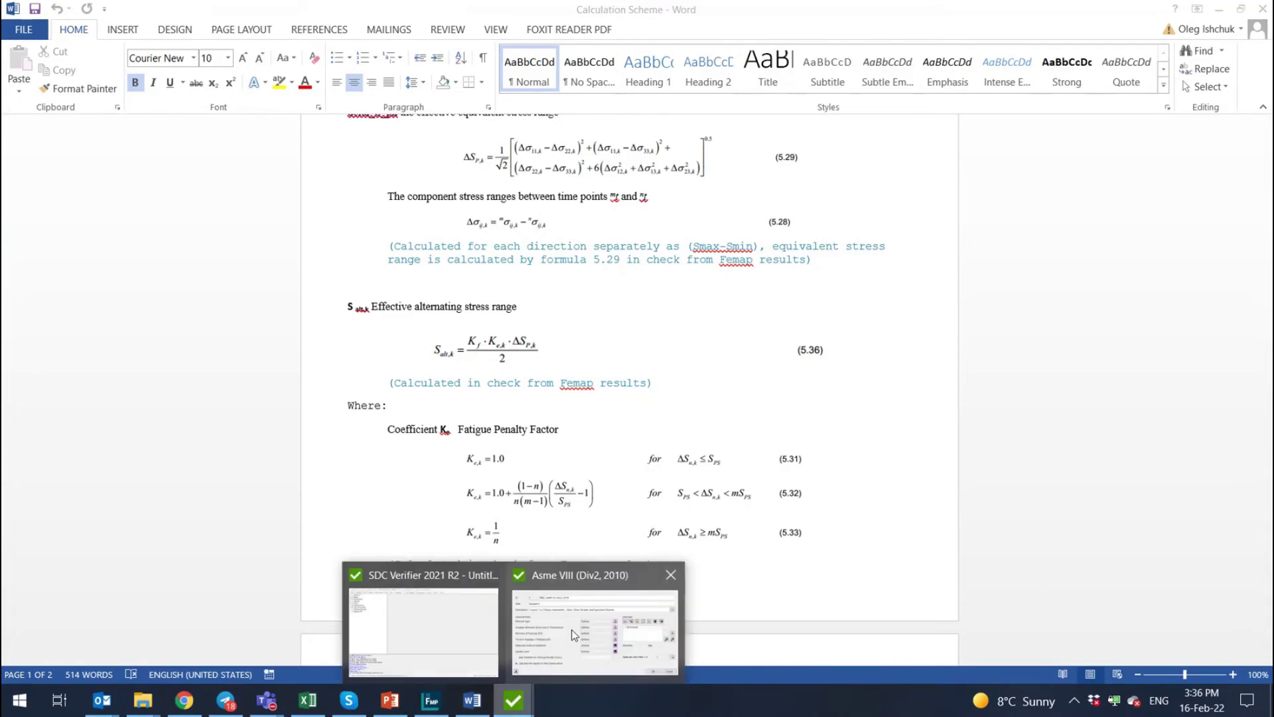
pyautogui.click(570, 628)
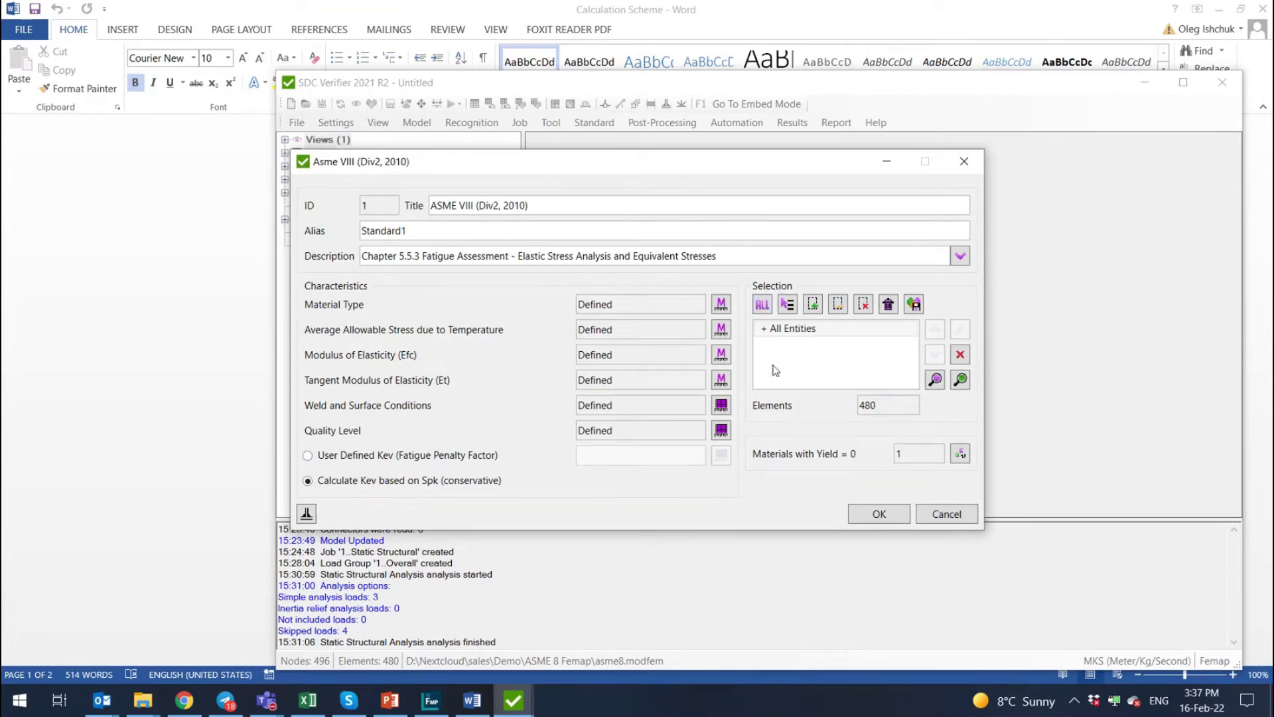
# - Give steel a tensile strength of 355e6 Pa and yield stress of 235e6 Pa
pyautogui.click(774, 332)
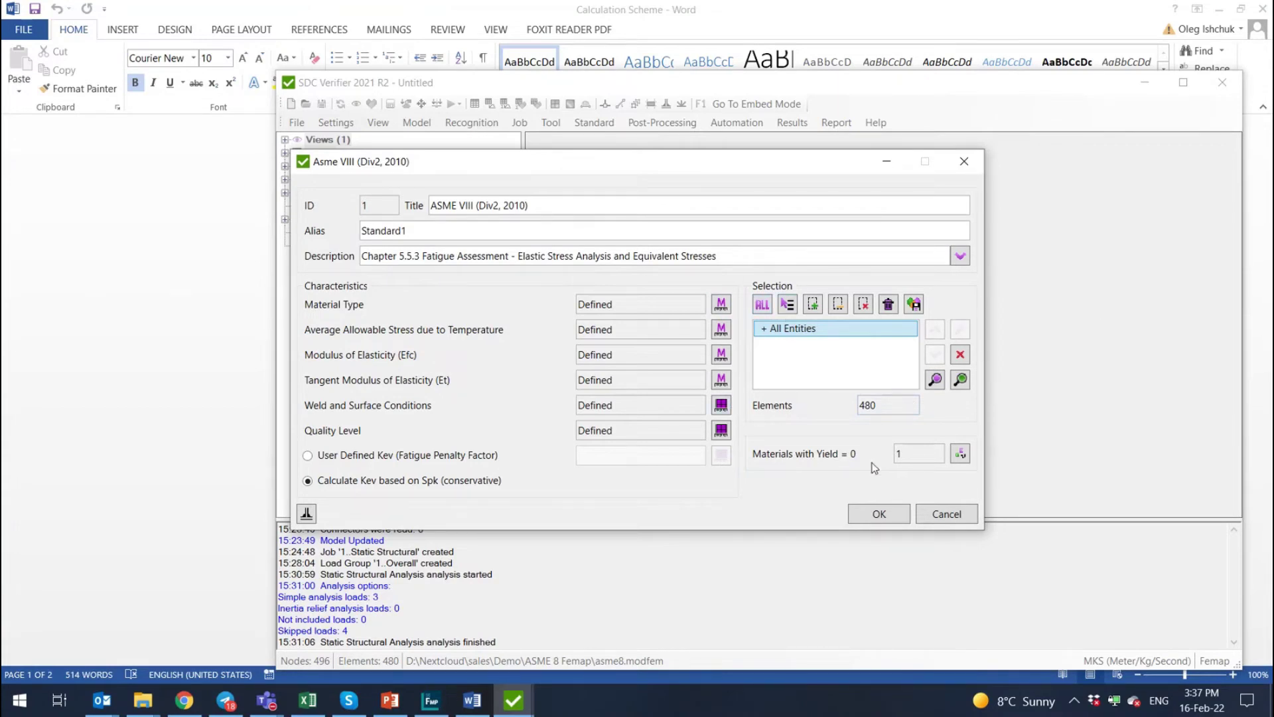
pyautogui.click(961, 455)
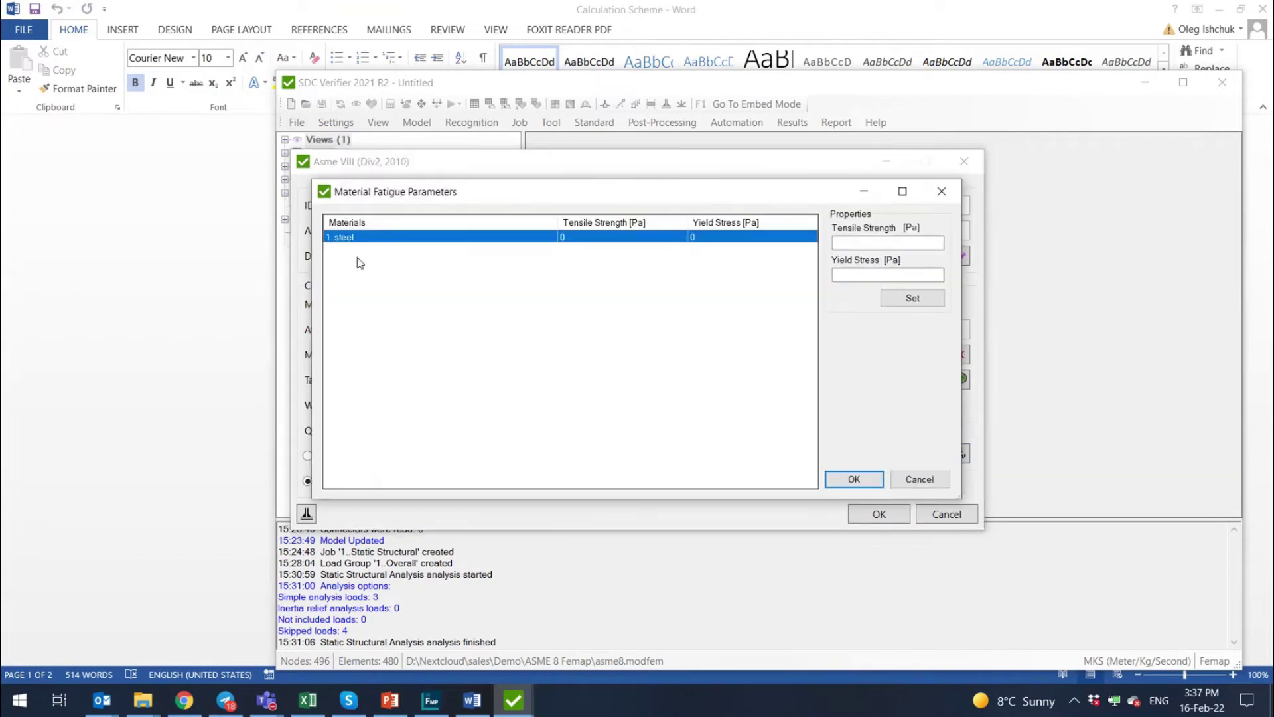
pyautogui.click(867, 245)
pyautogui.write('355e6')
pyautogui.click(847, 275)
pyautogui.write('235e')
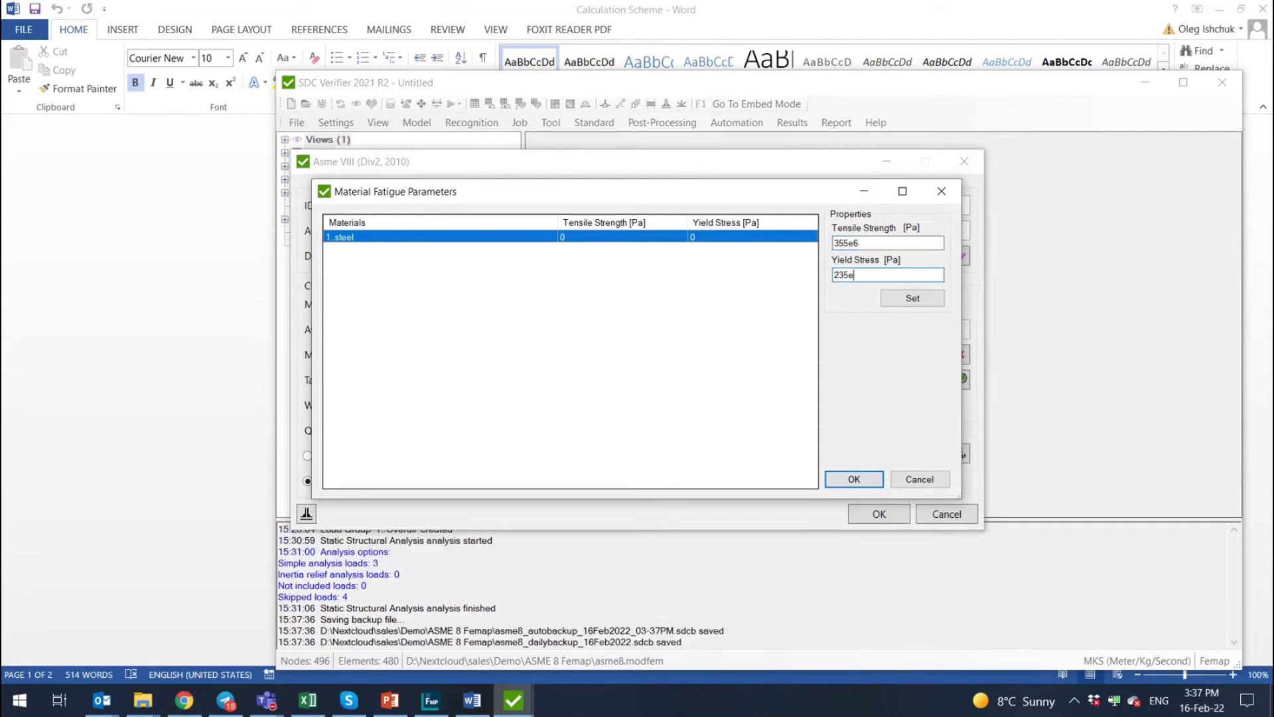
pyautogui.write('6')
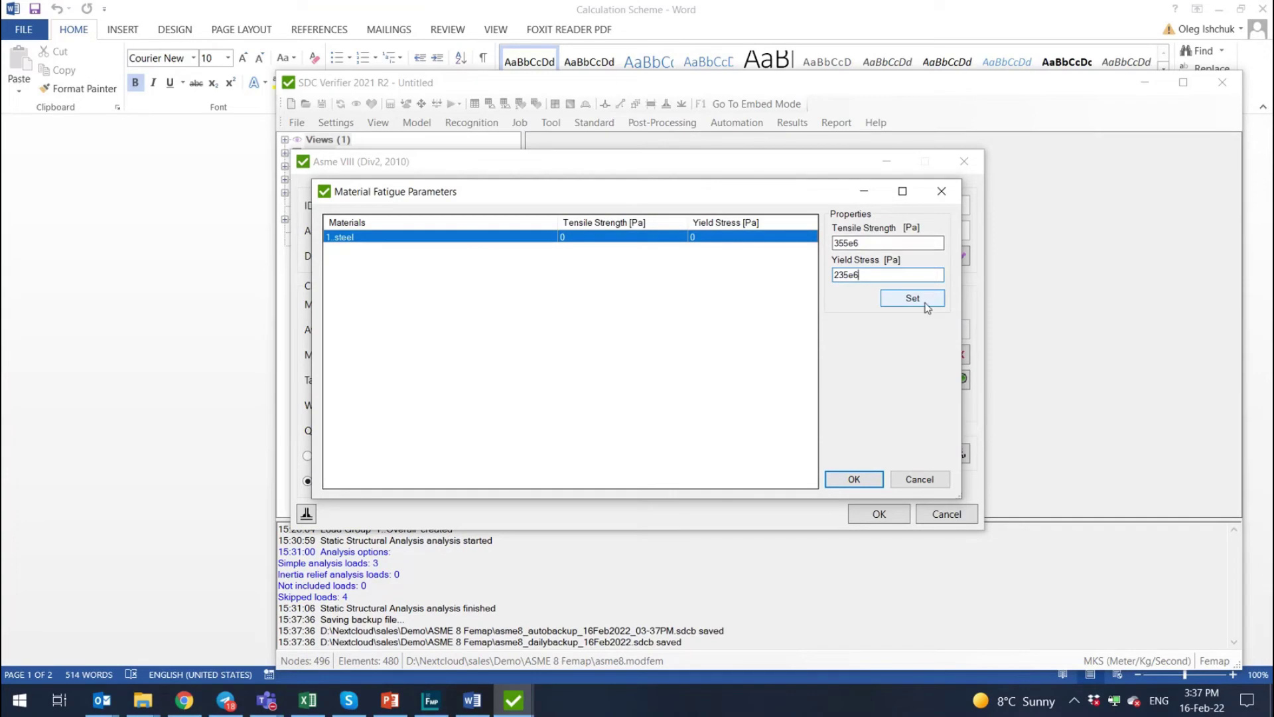
pyautogui.click(911, 299)
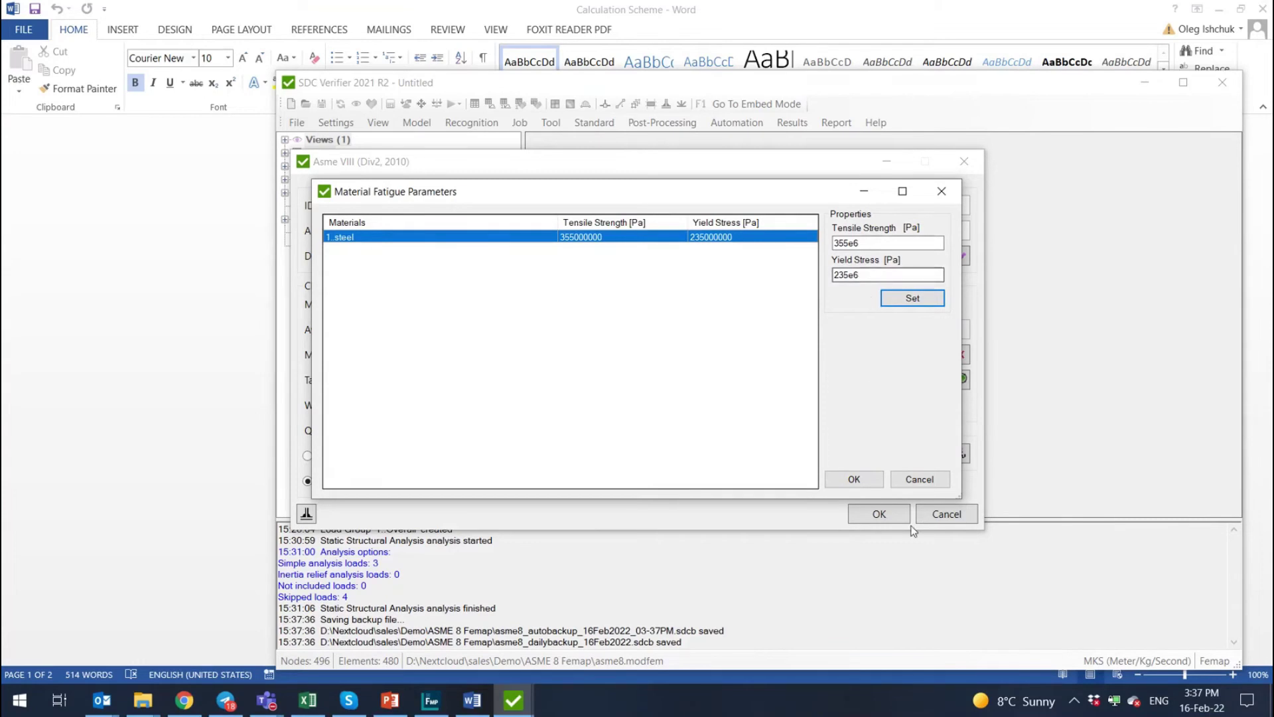
pyautogui.click(854, 479)
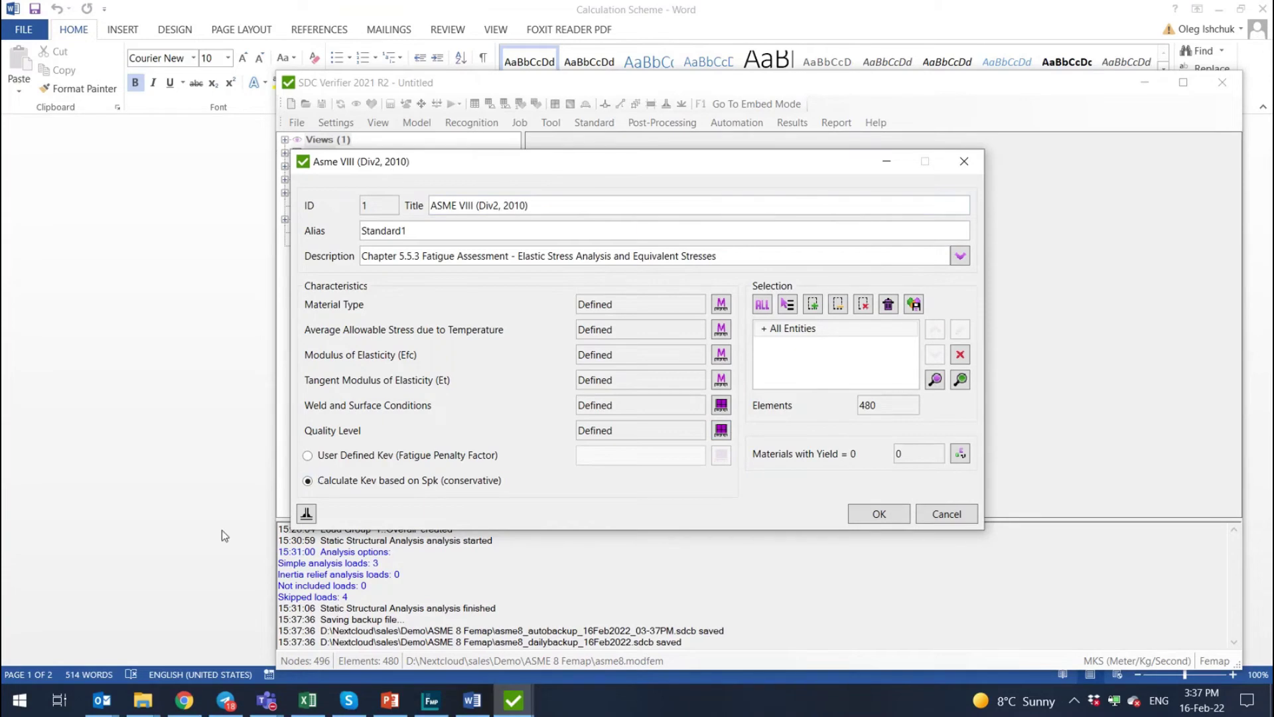
# - Auto-recognize the model's 14 welds, then accept the ASME VIII standard into the project
pyautogui.click(307, 515)
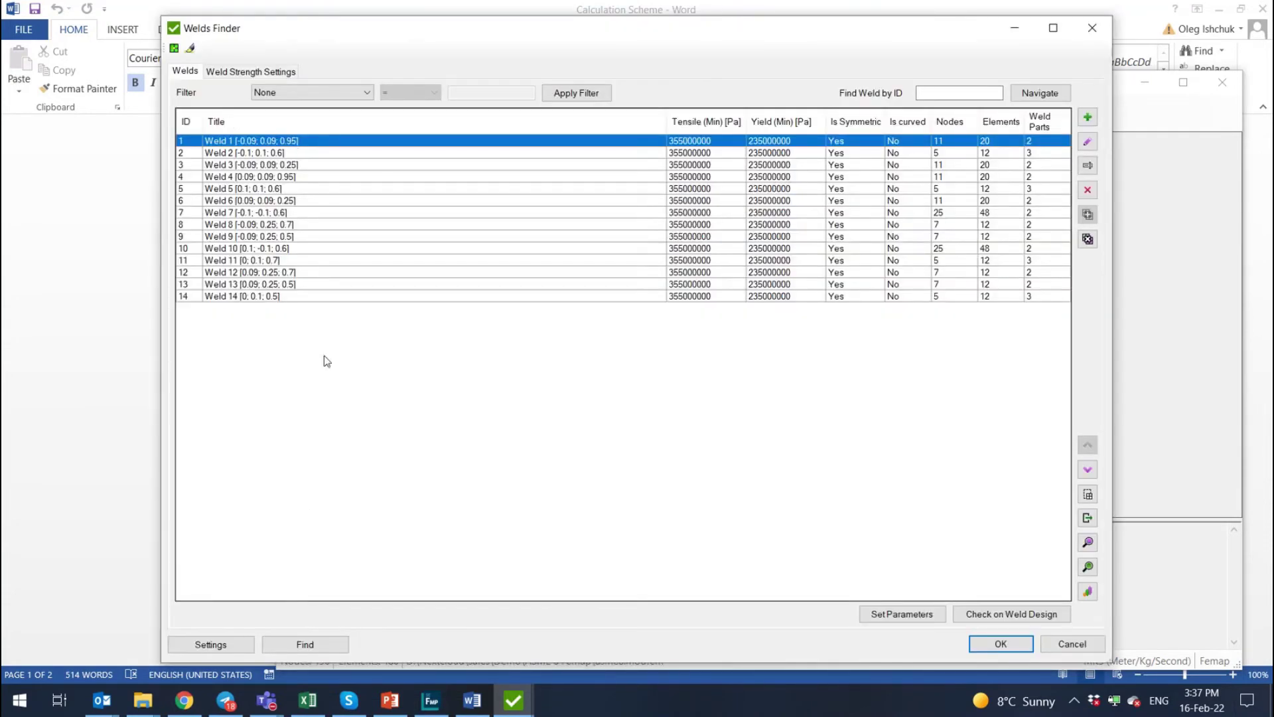
pyautogui.click(1092, 31)
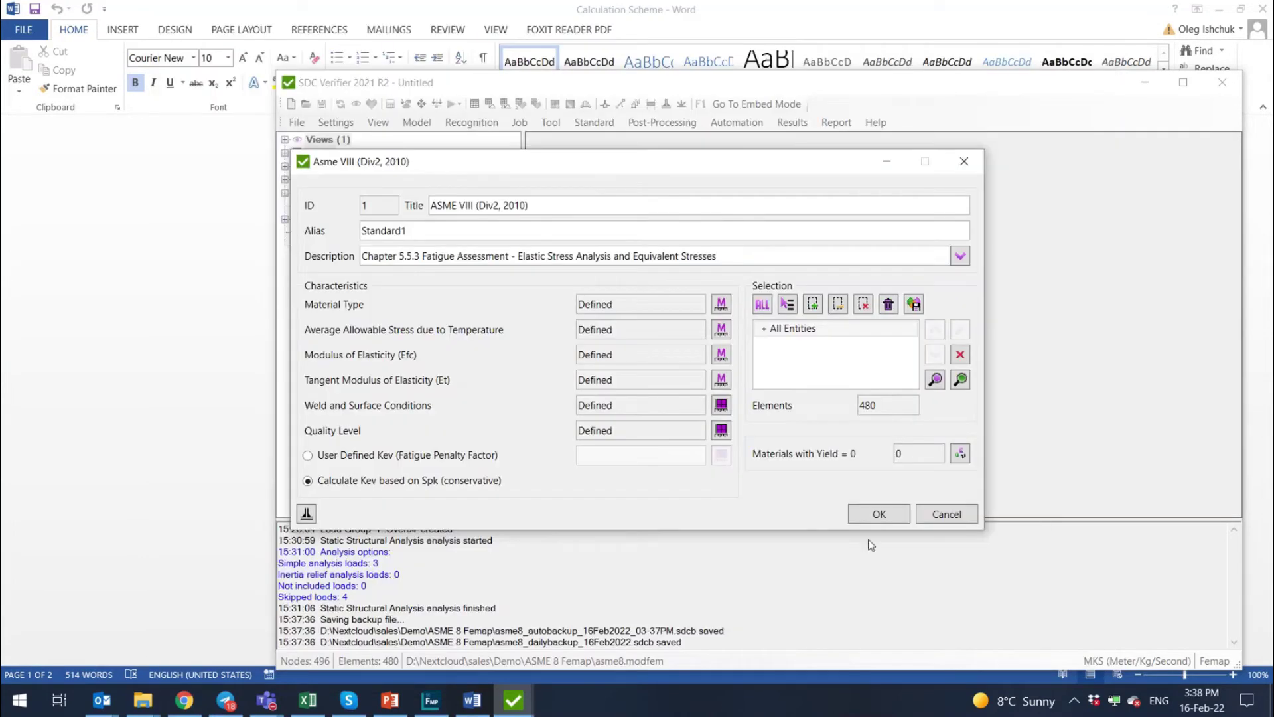
pyautogui.click(879, 514)
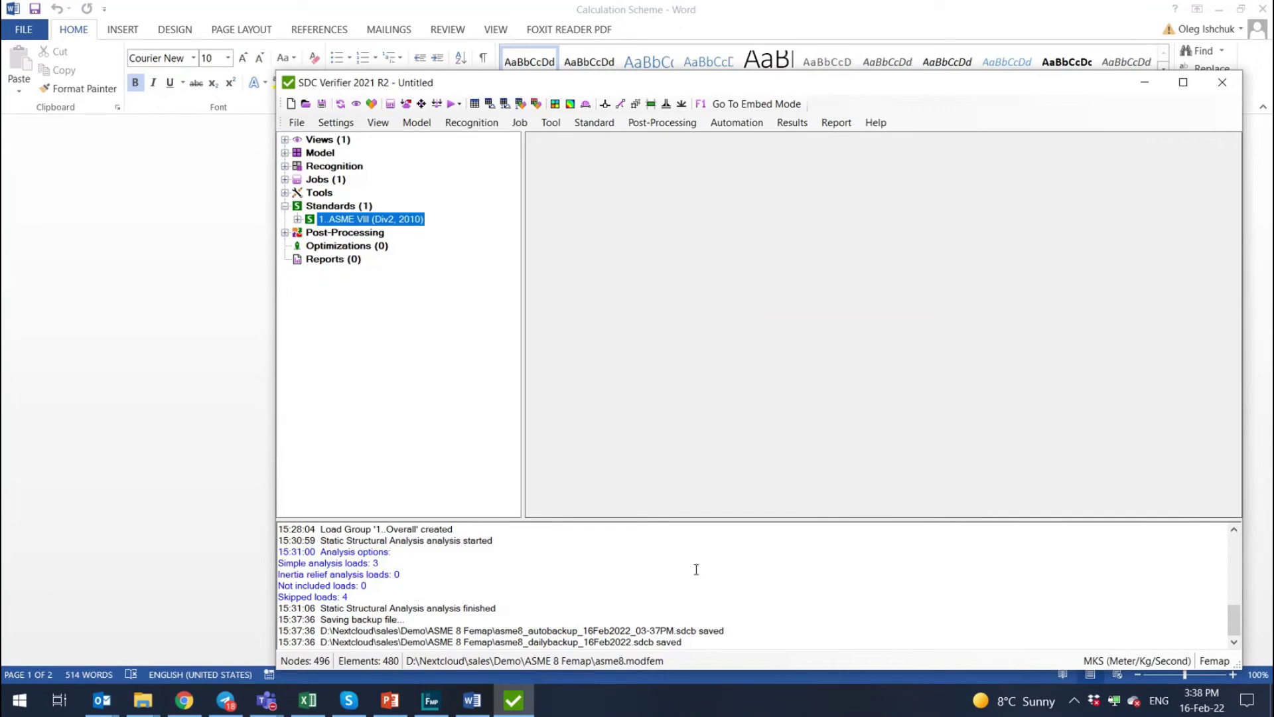
pyautogui.click(298, 220)
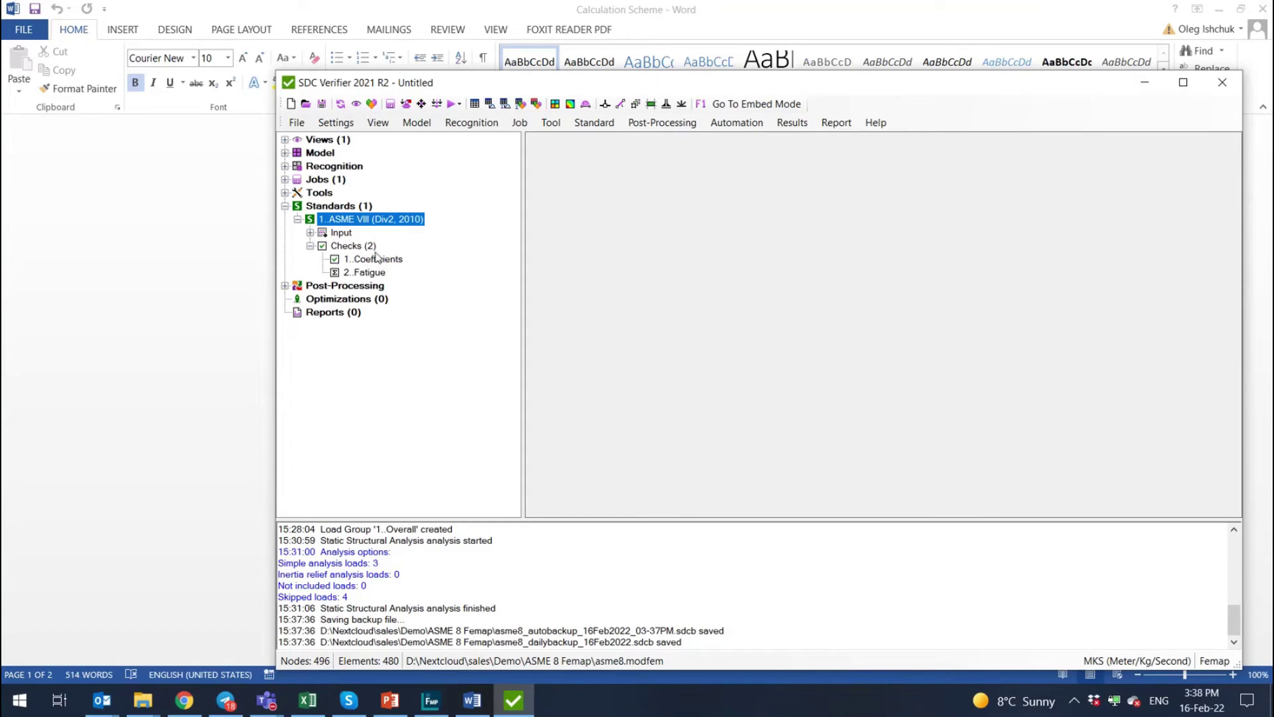
# - Edit the 2..Fatigue check and read its formulas, from Salt (5.30) through SummedDamage
pyautogui.click(365, 272)
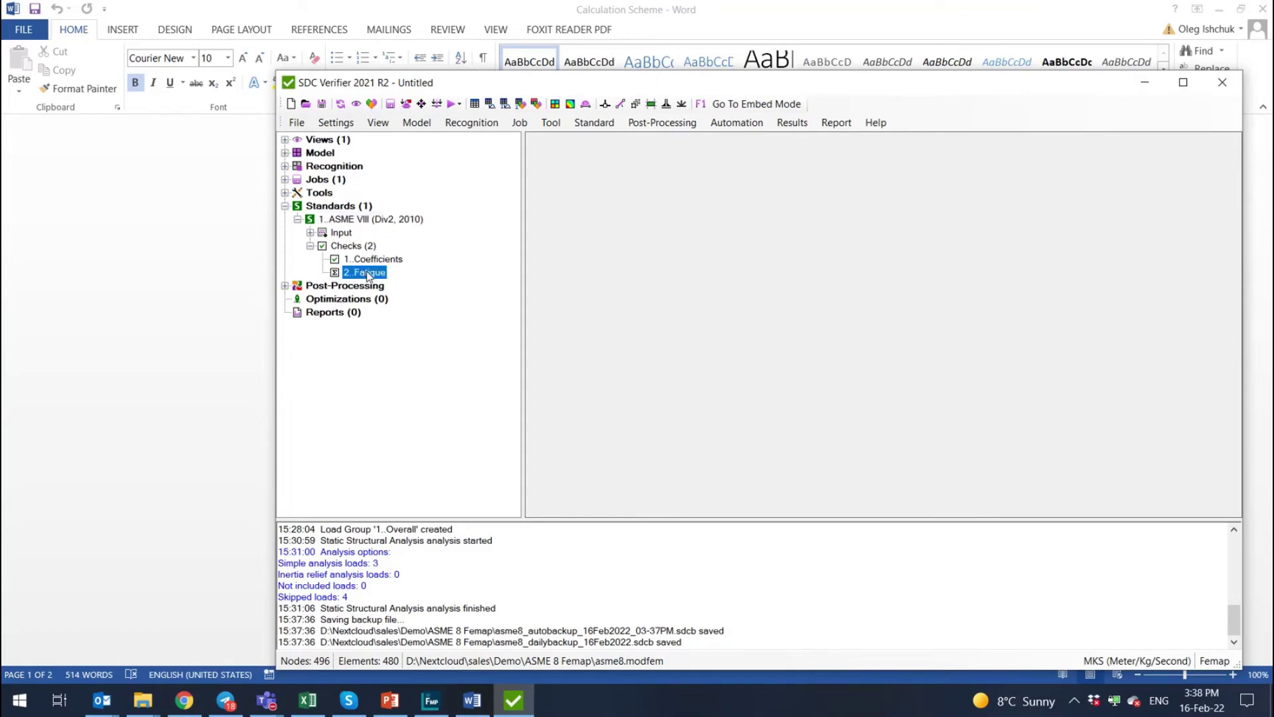
pyautogui.rightClick(367, 276)
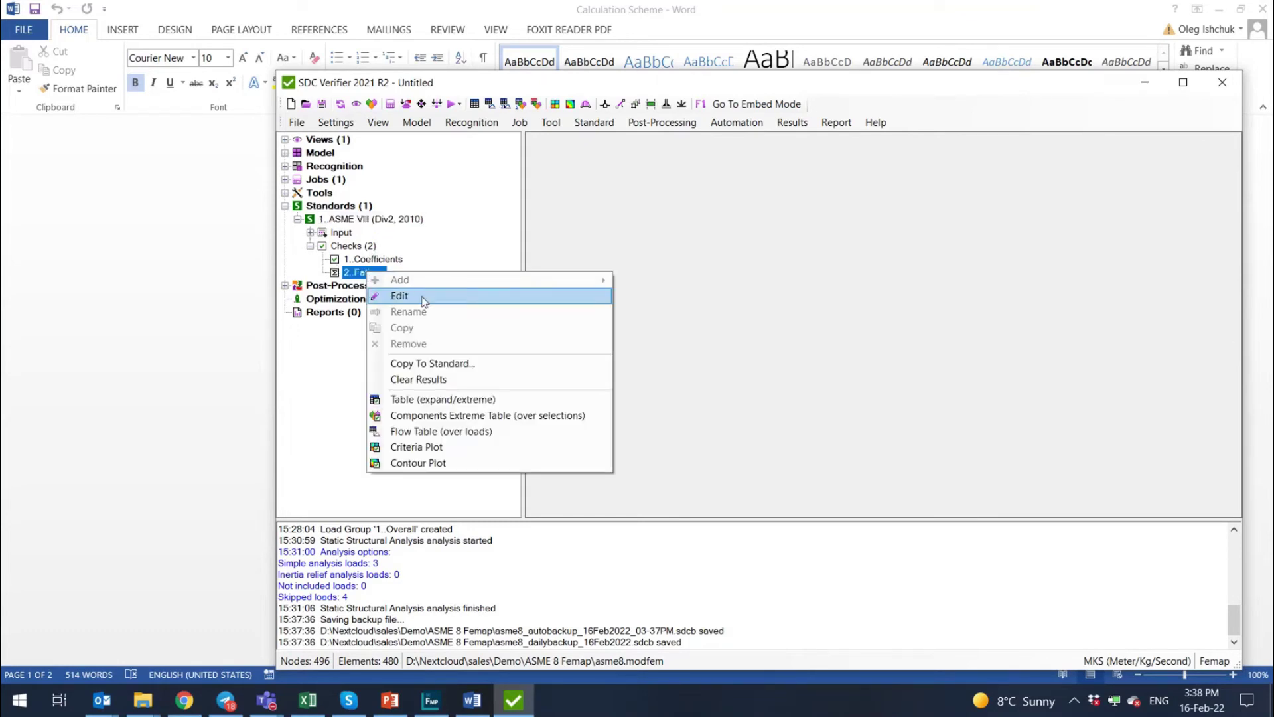
pyautogui.click(424, 302)
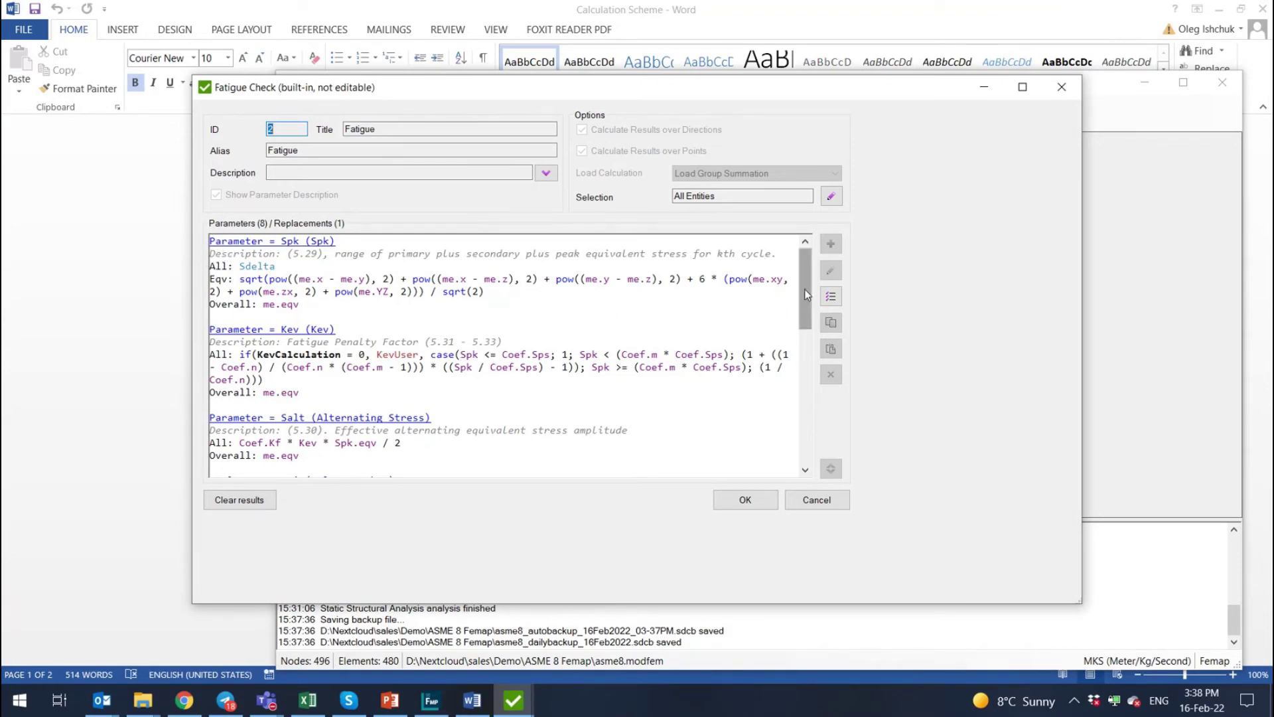
pyautogui.scroll(-2, 806, 294)
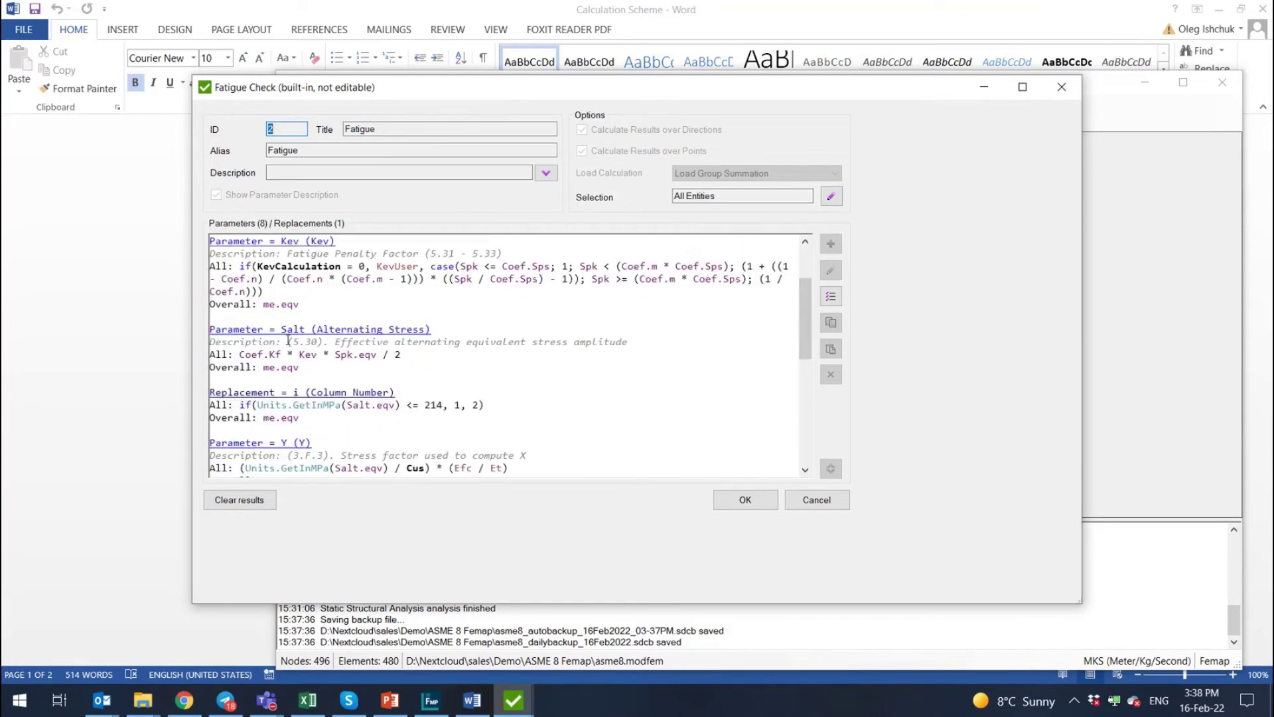
pyautogui.moveTo(288, 342); pyautogui.dragTo(335, 343)
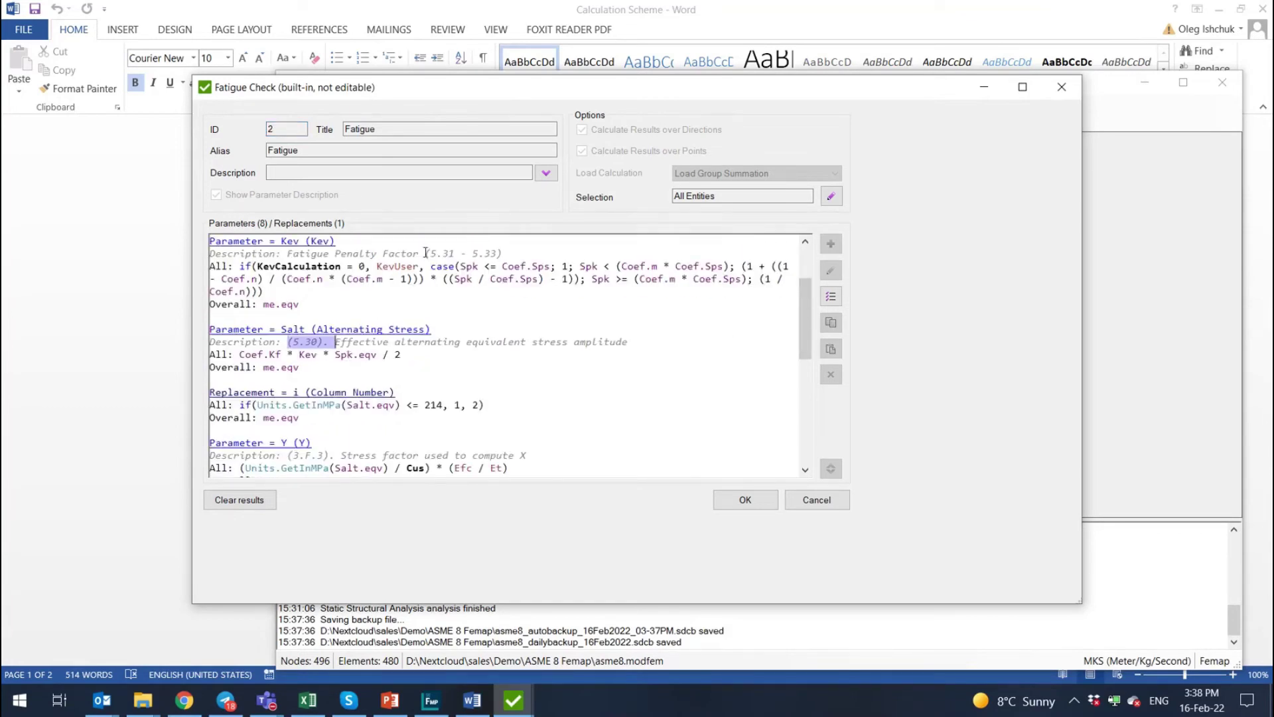
pyautogui.scroll(2, 464, 292)
pyautogui.scroll(-4, 529, 322)
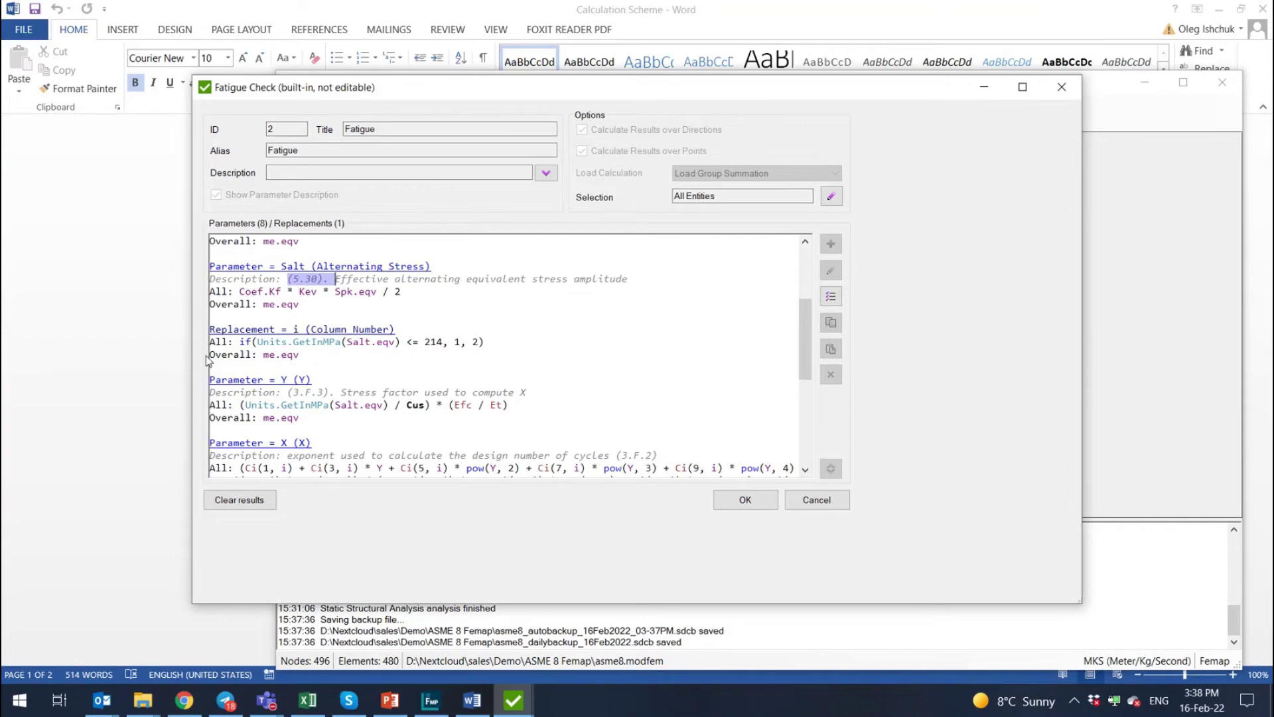
pyautogui.scroll(-1, 219, 373)
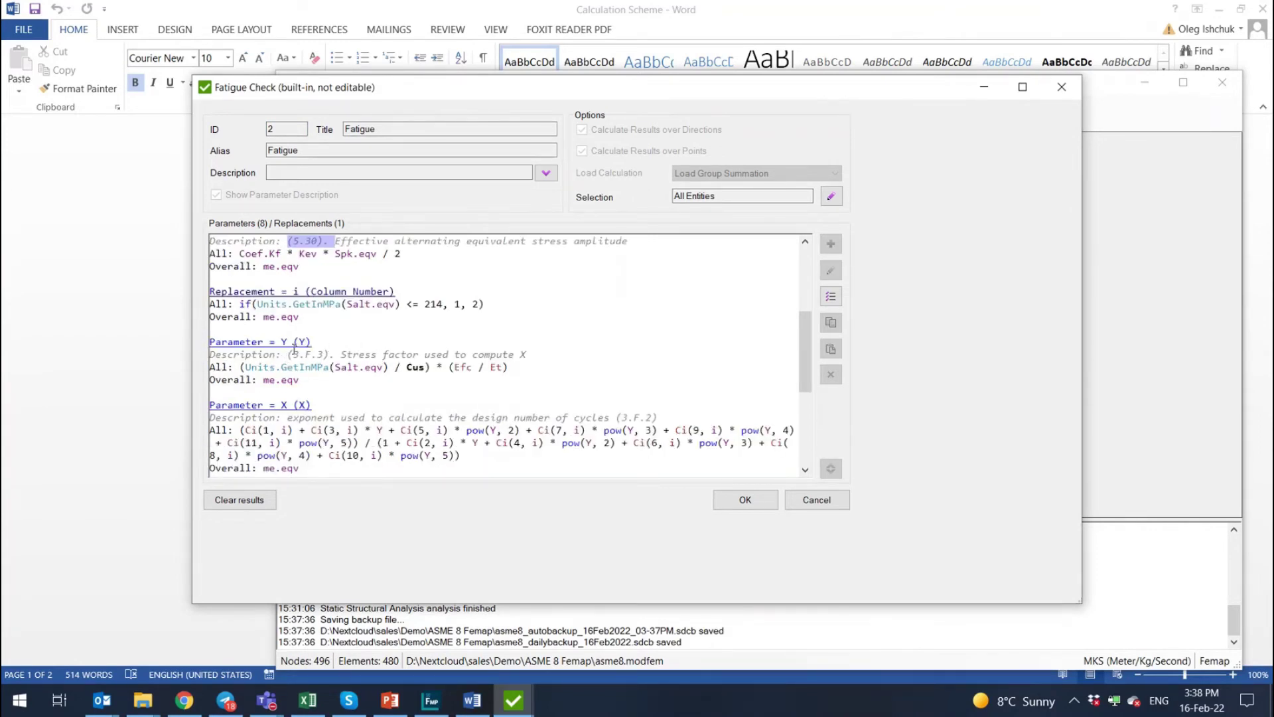
pyautogui.click(294, 352)
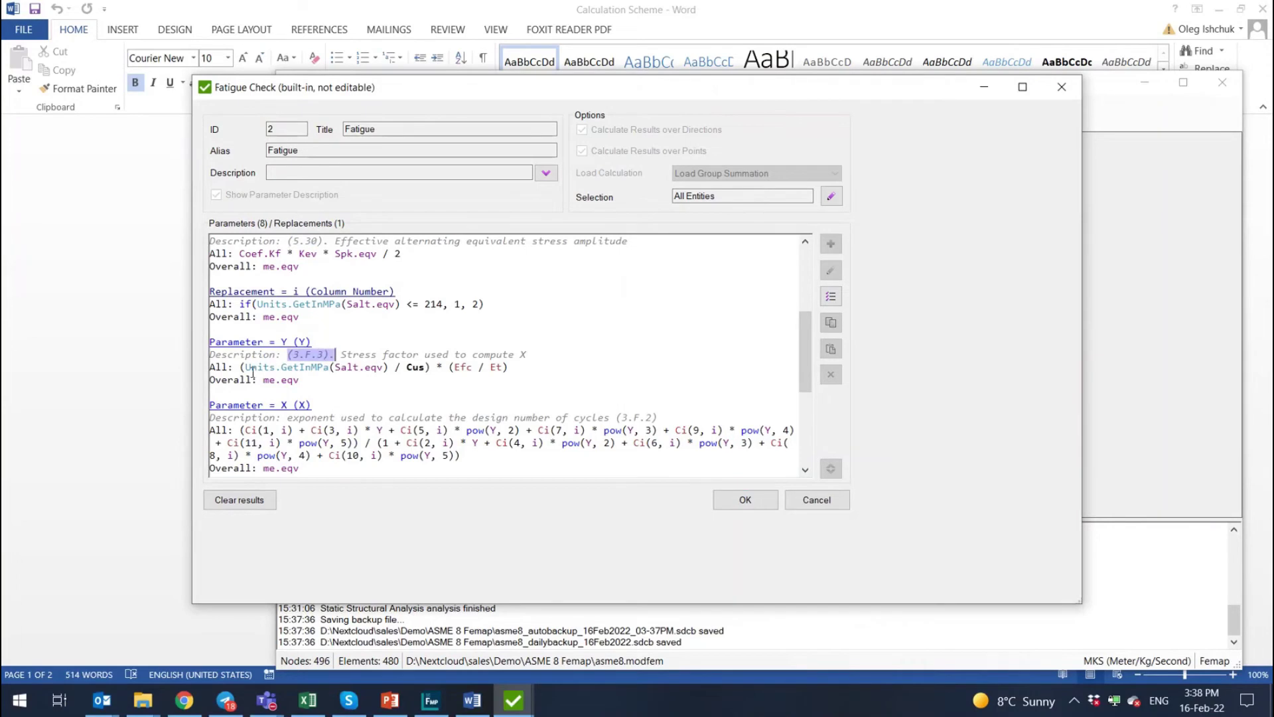
pyautogui.scroll(-6, 436, 410)
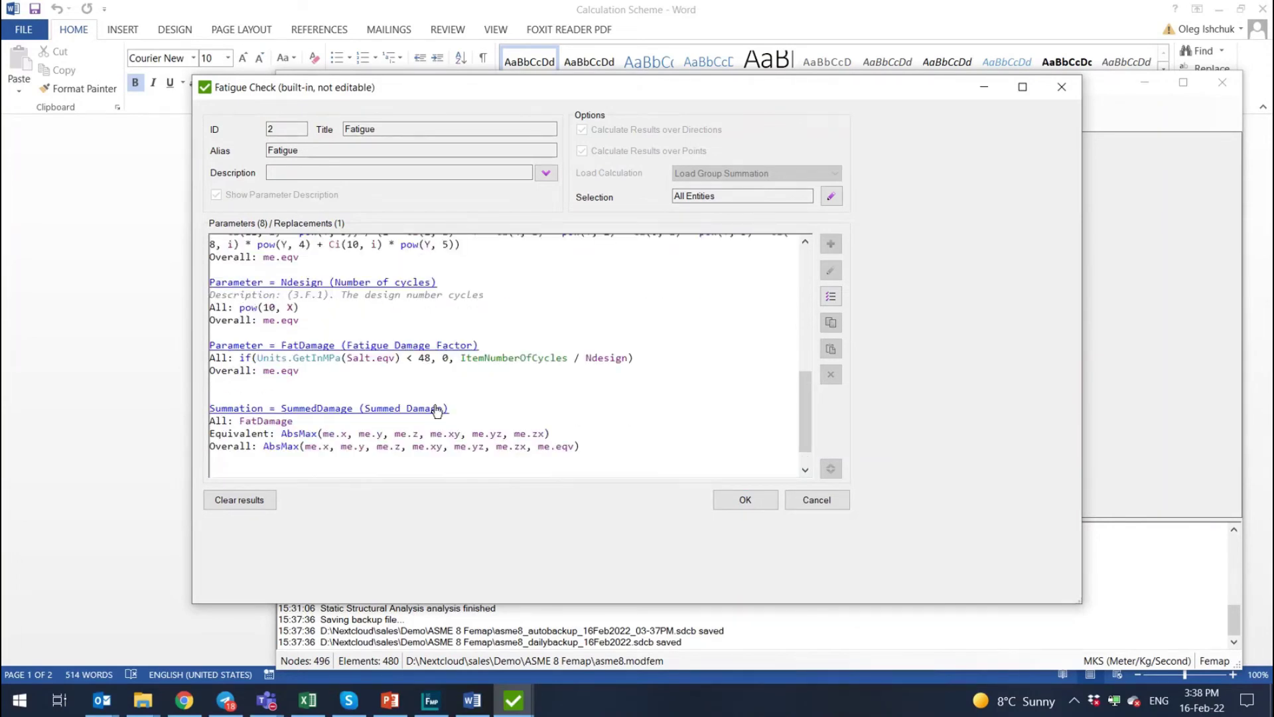
pyautogui.scroll(1, 437, 410)
pyautogui.scroll(-1, 591, 433)
pyautogui.click(759, 504)
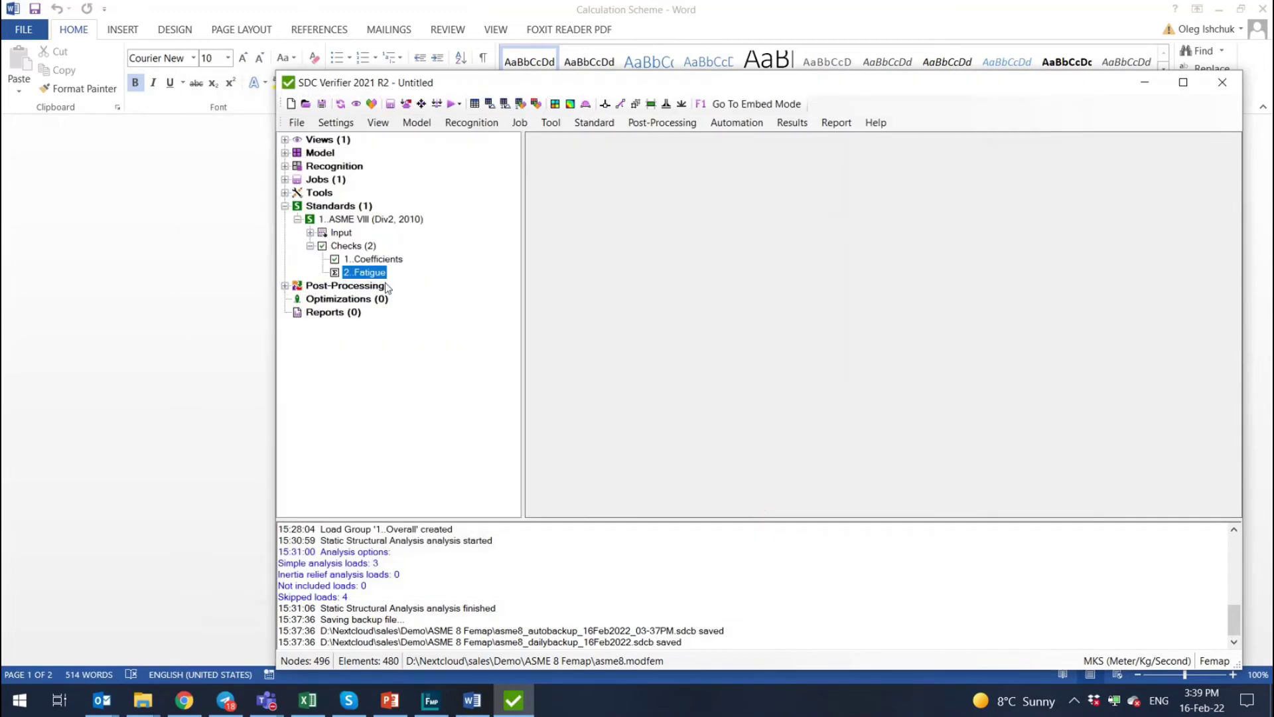
pyautogui.rightClick(366, 208)
pyautogui.rightClick(319, 217)
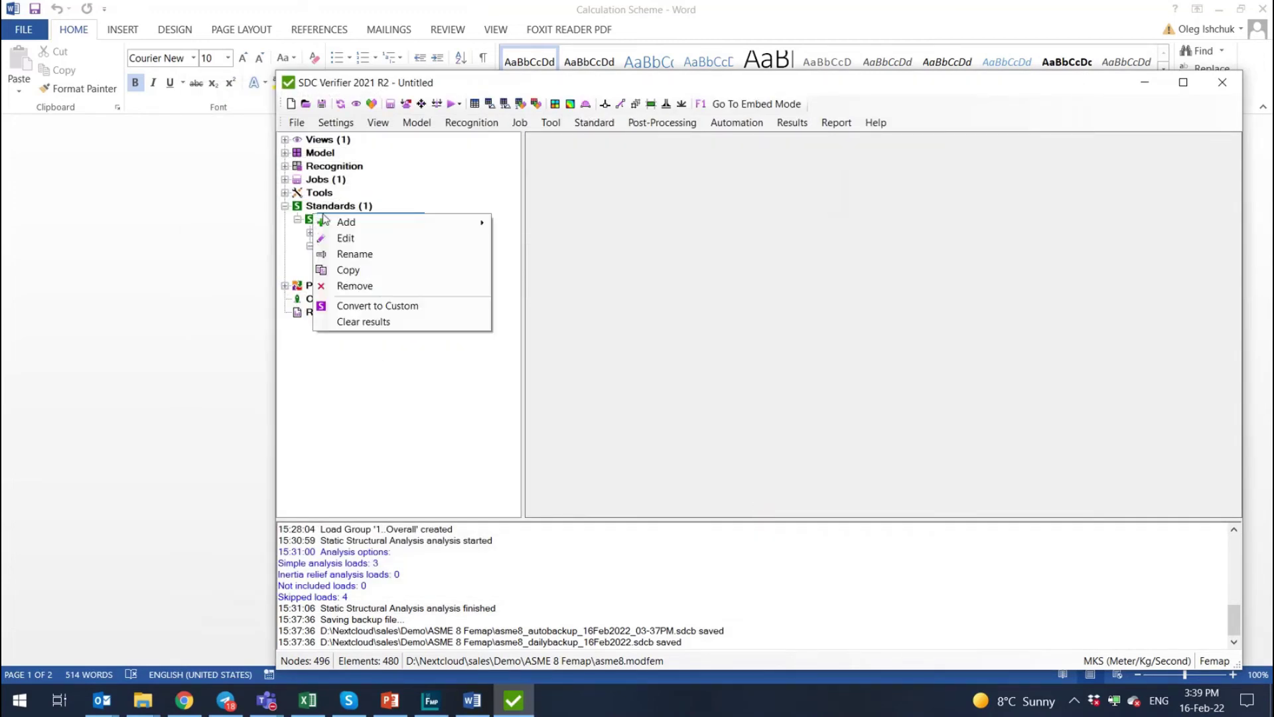
pyautogui.click(428, 428)
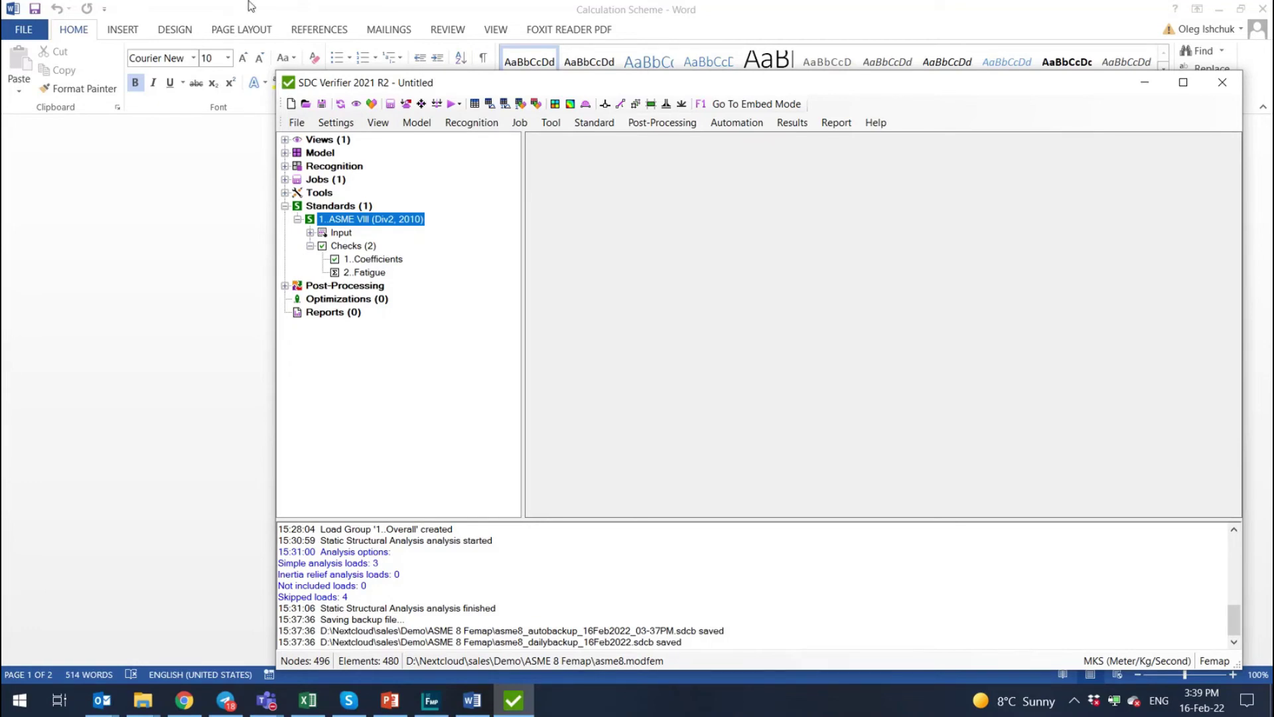
pyautogui.click(369, 273)
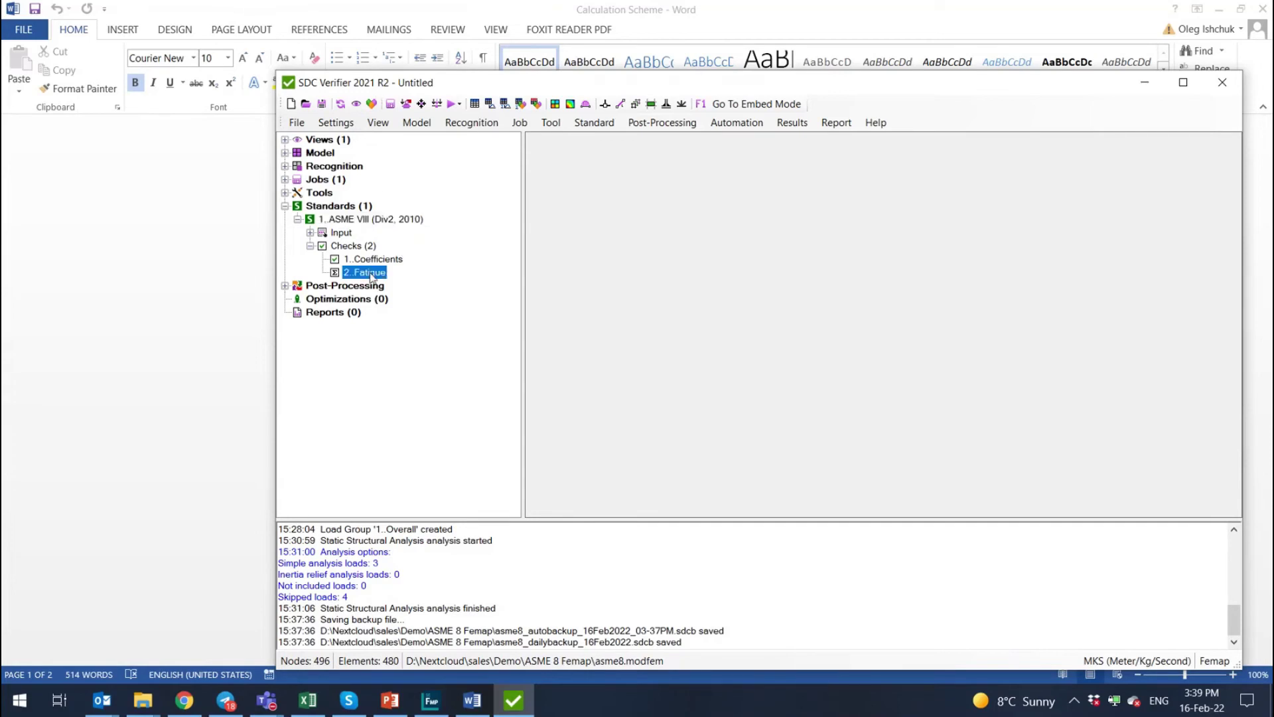
pyautogui.rightClick(371, 277)
pyautogui.click(408, 300)
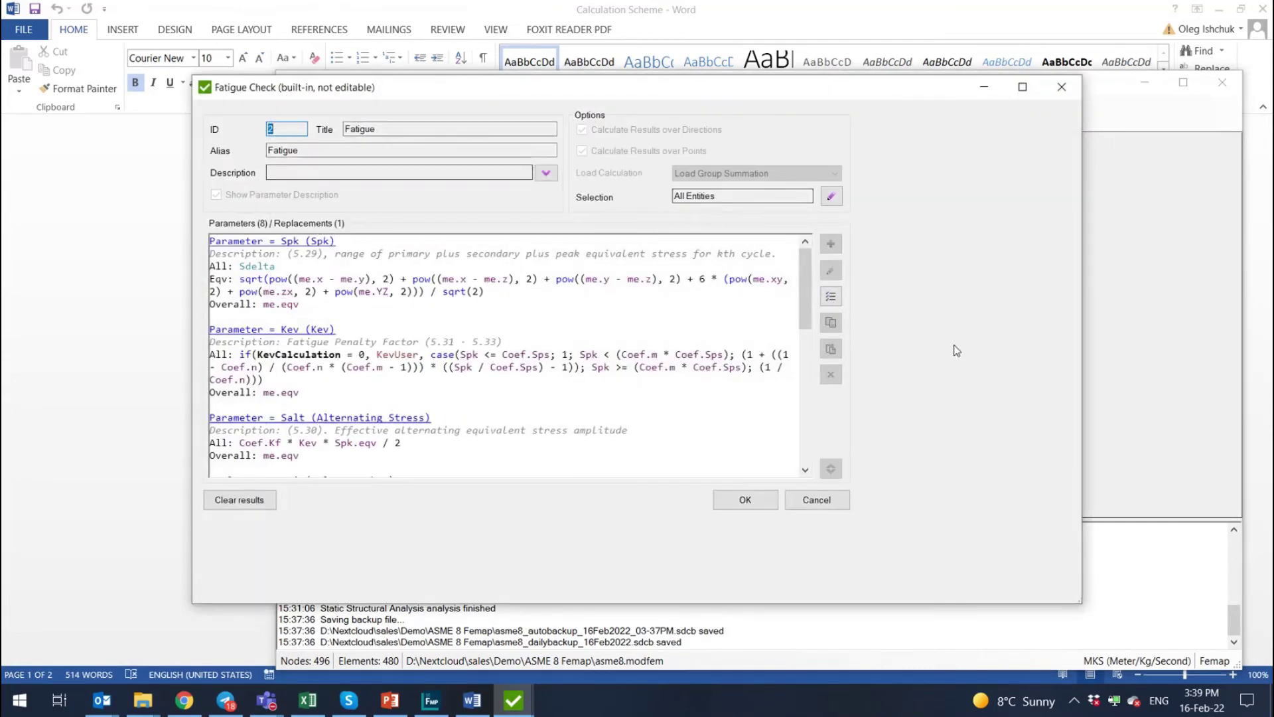
pyautogui.click(1062, 87)
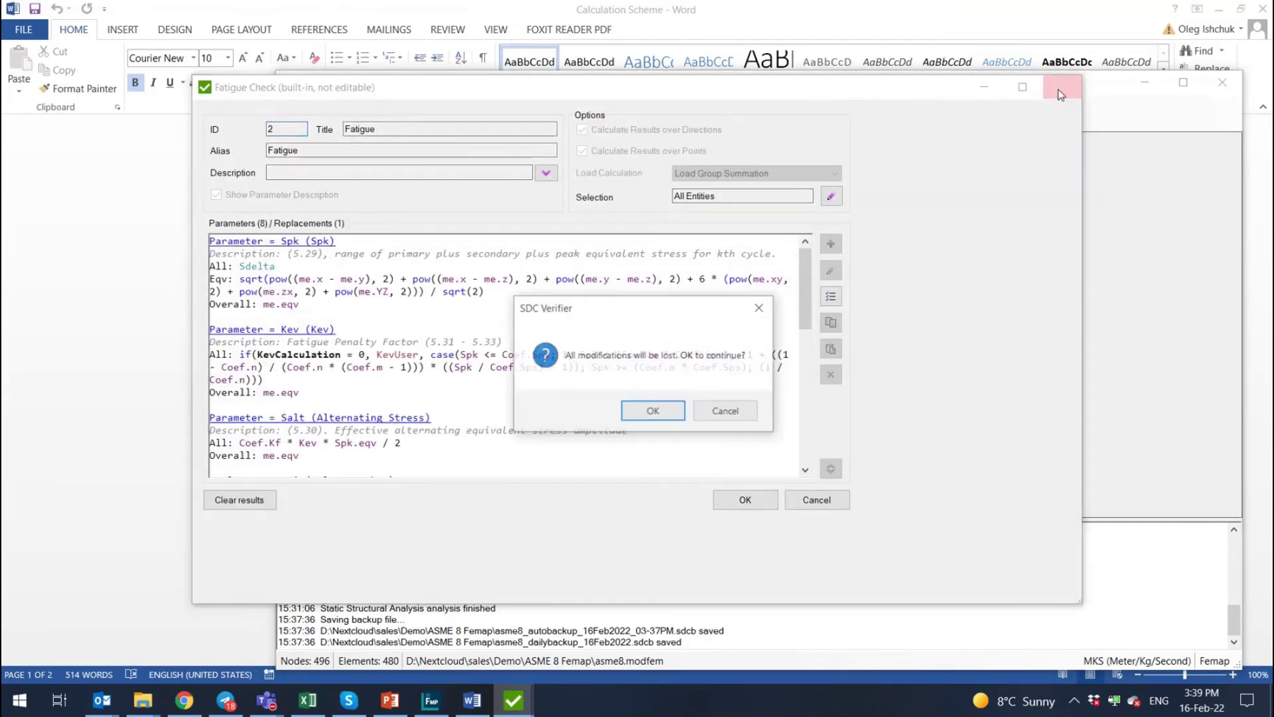
pyautogui.click(653, 411)
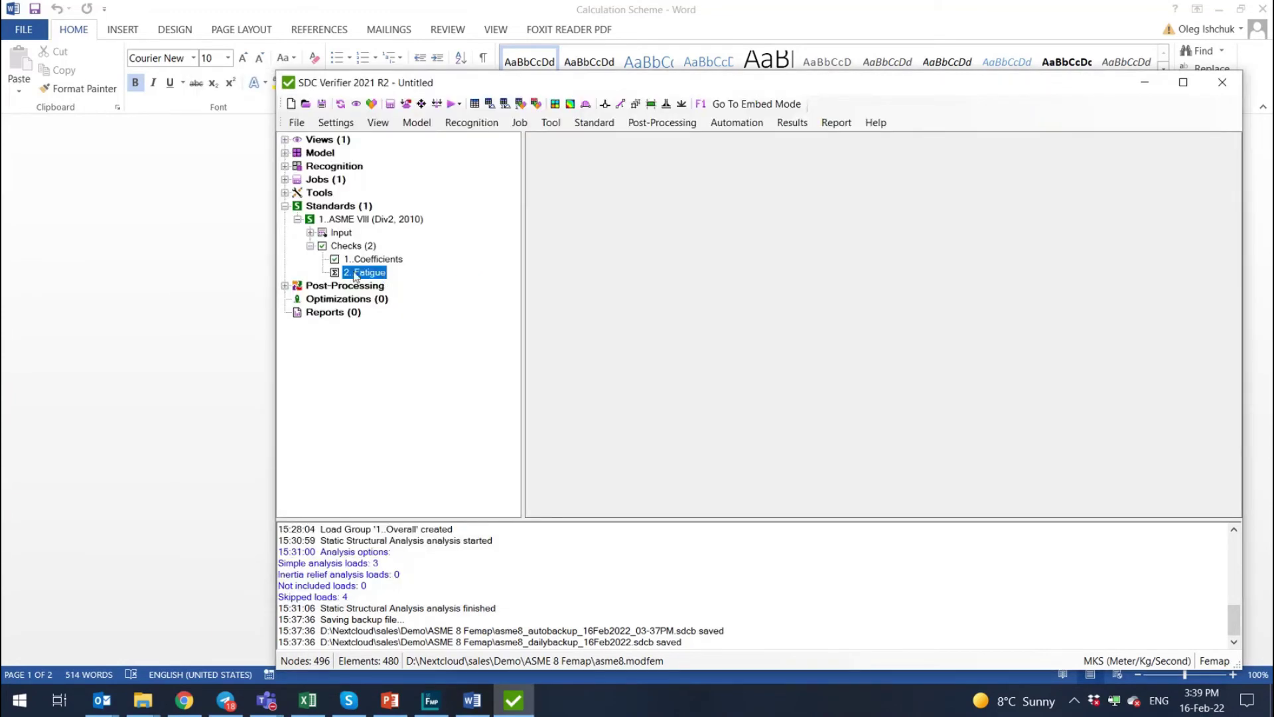
pyautogui.rightClick(370, 278)
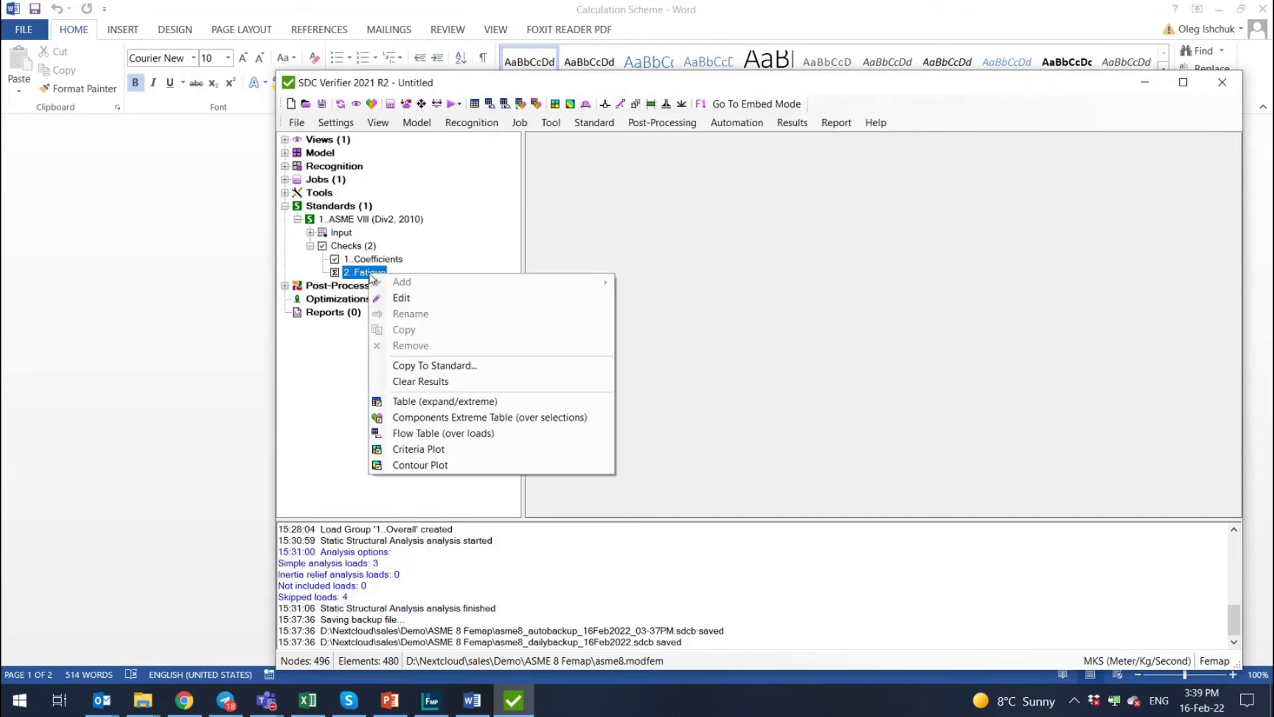
# - Try a Fatigue criteria plot on the Static Structural job; dismiss the no-load-selected warning
pyautogui.click(450, 449)
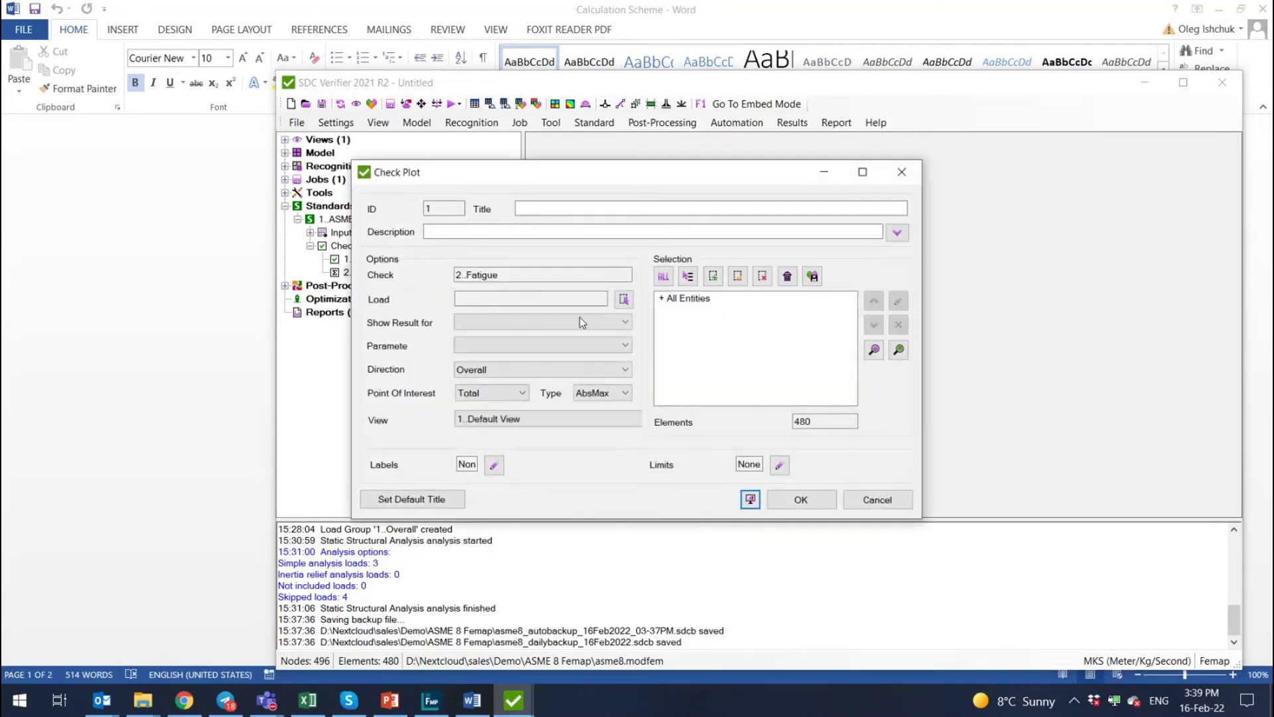
pyautogui.click(624, 302)
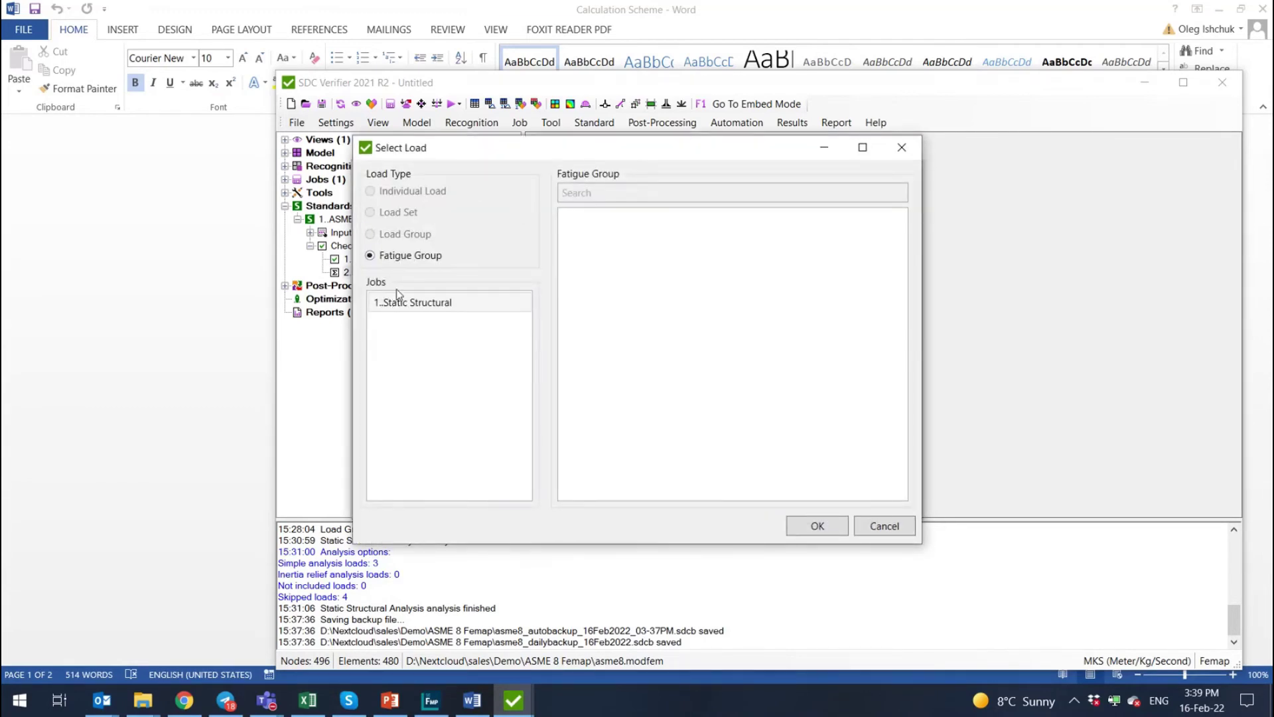
pyautogui.click(414, 302)
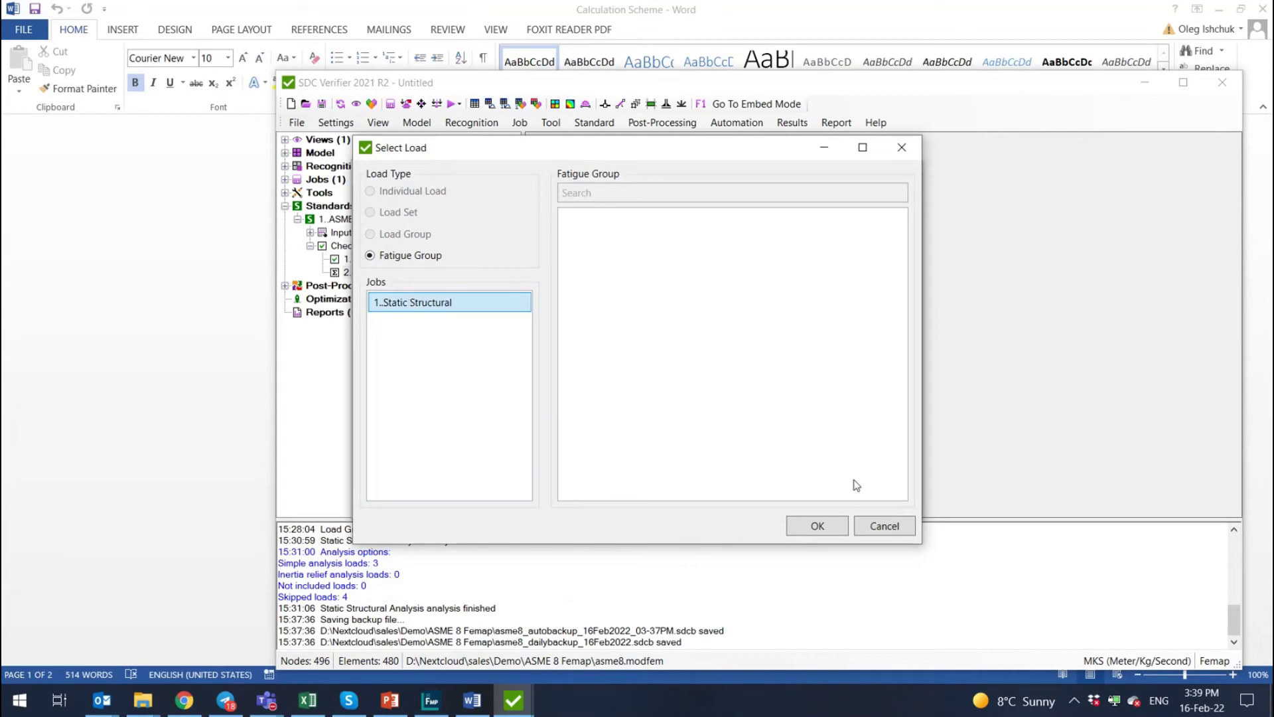
pyautogui.click(811, 524)
pyautogui.click(696, 408)
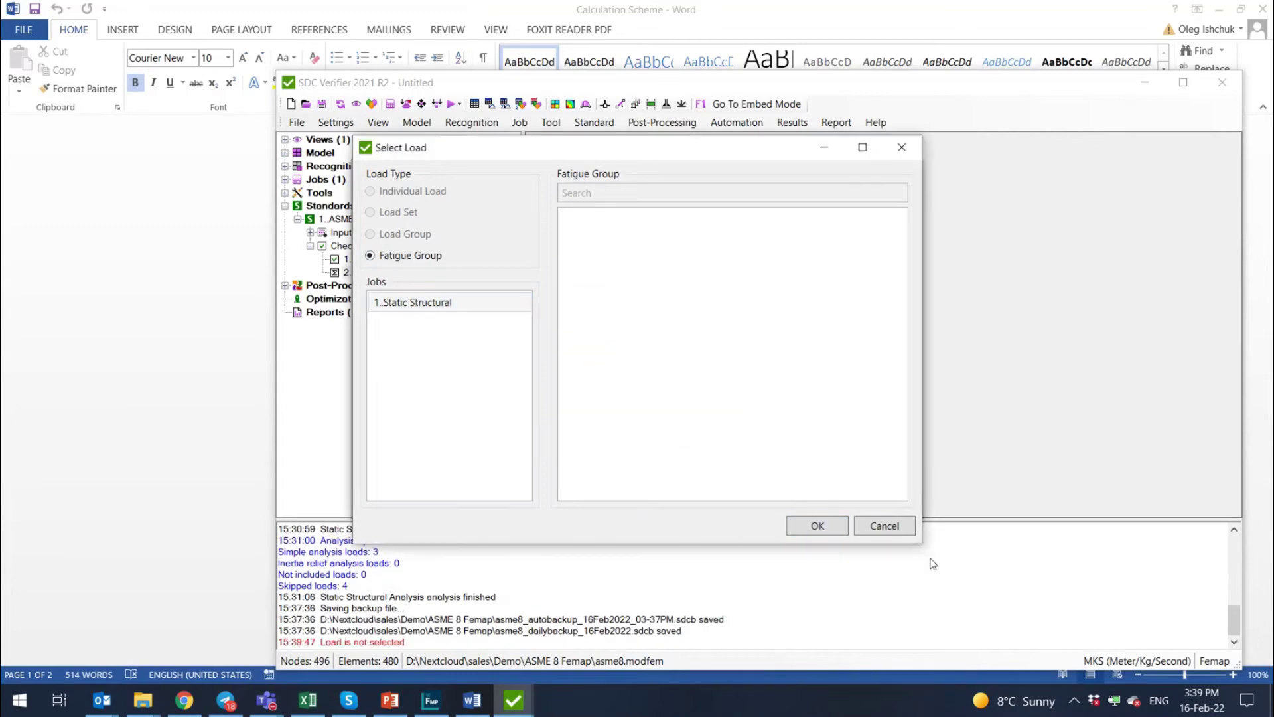
# - Cancel the criteria plot, expand the Jobs node and select the 1..Overall load group
pyautogui.click(901, 534)
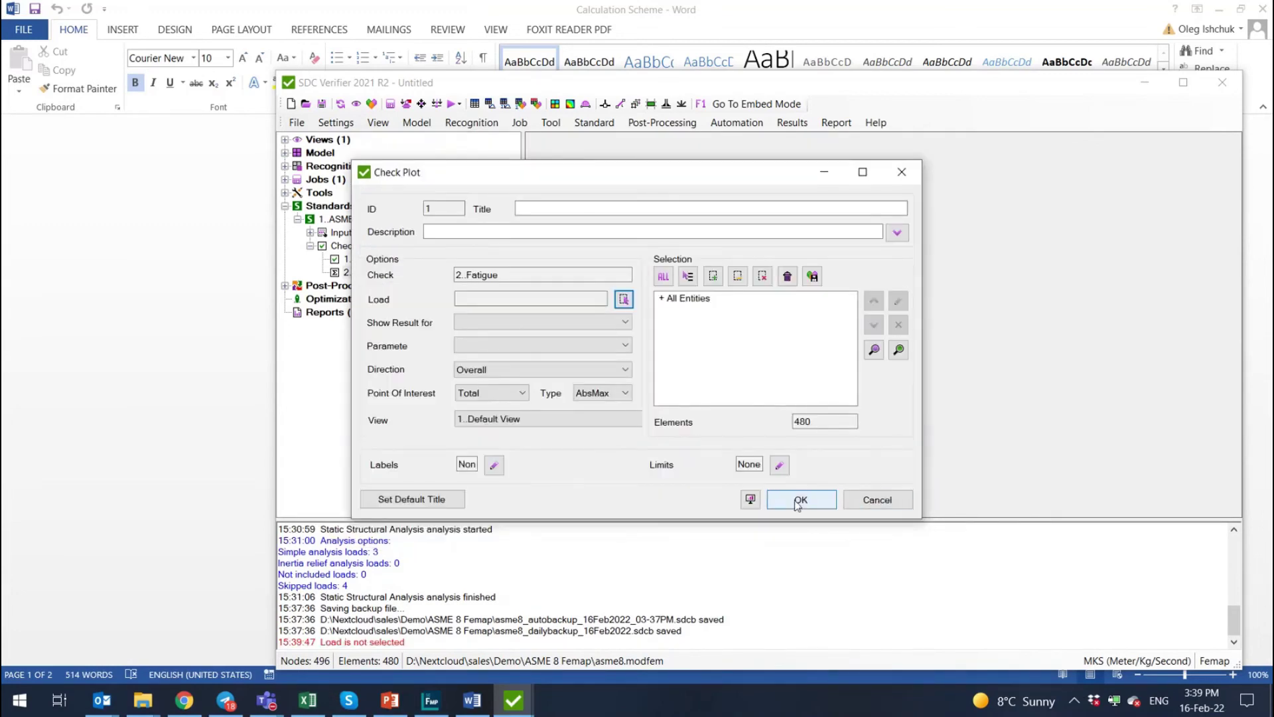
pyautogui.click(878, 500)
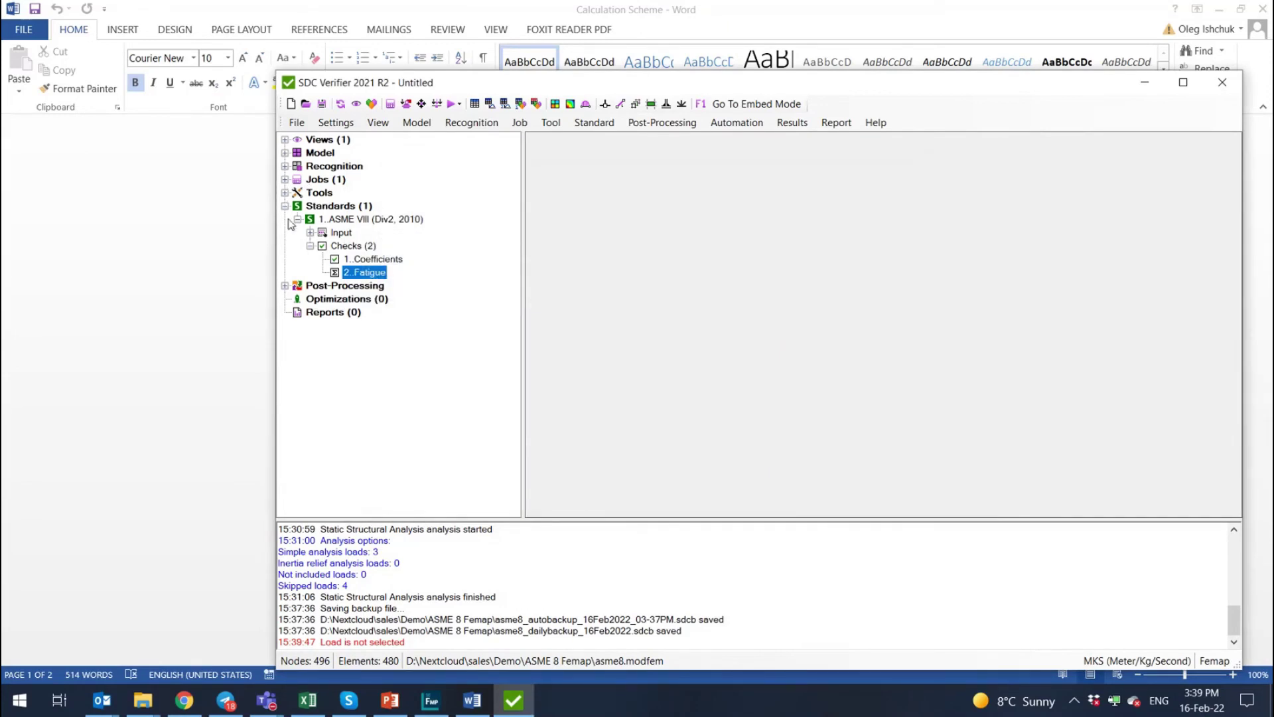
pyautogui.click(285, 179)
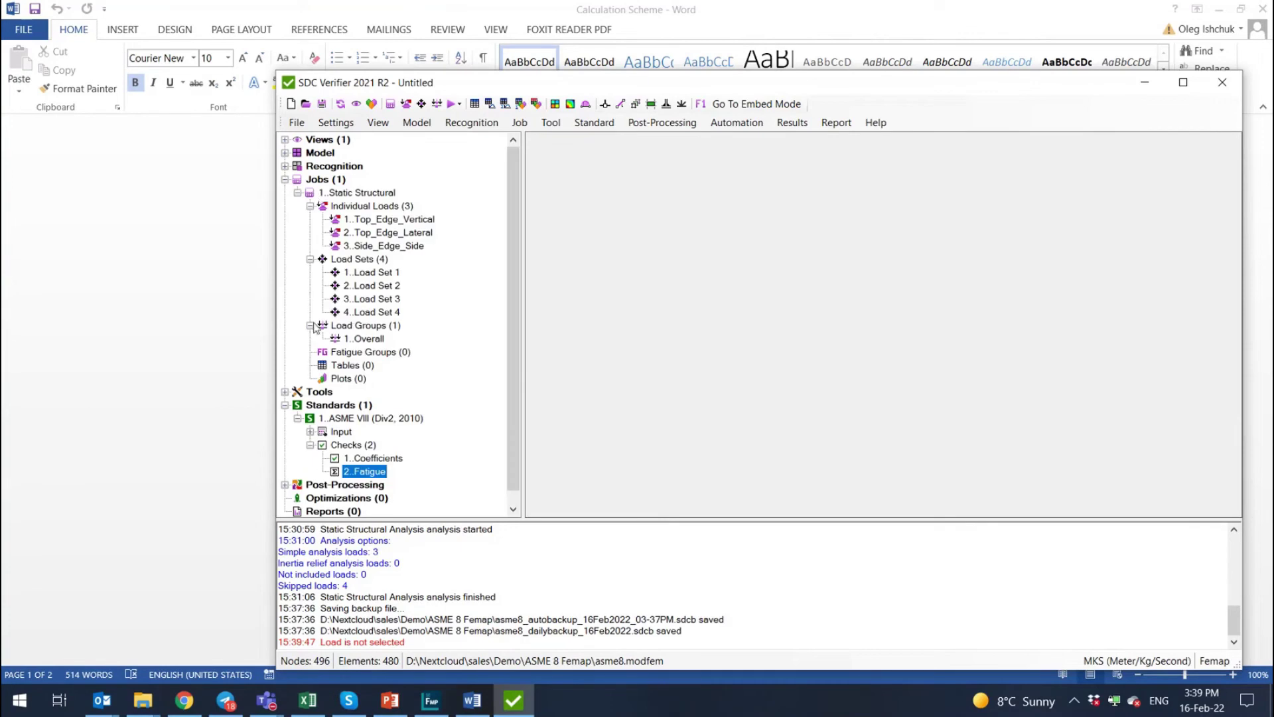
pyautogui.click(369, 337)
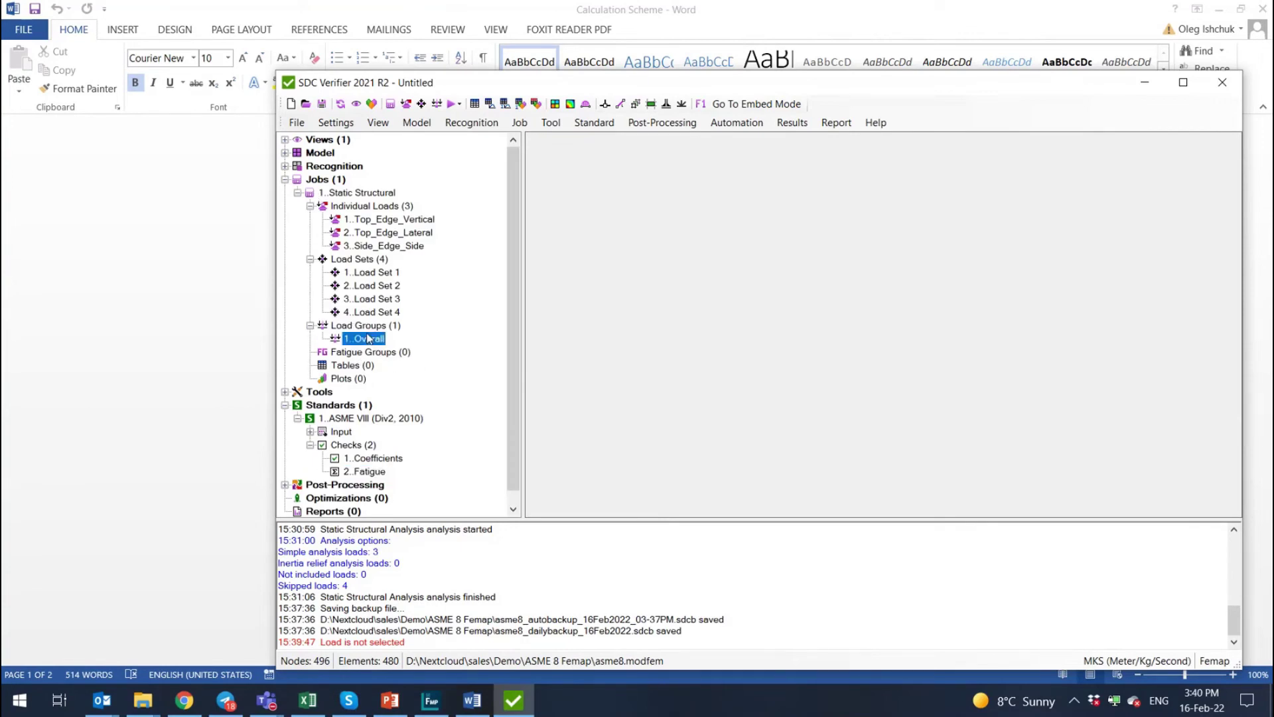
# - Create Fatigue Group 1 with the 1..Overall load group at 2 000 000 cycles
pyautogui.click(365, 353)
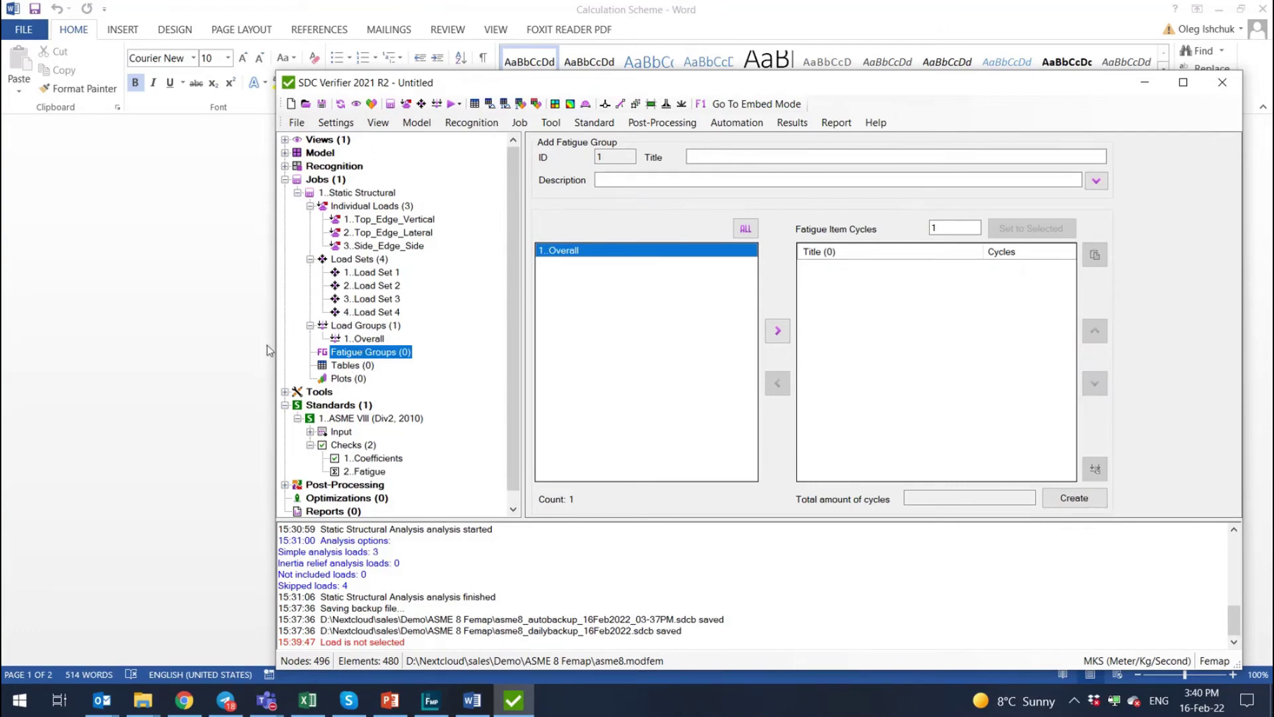
pyautogui.click(778, 331)
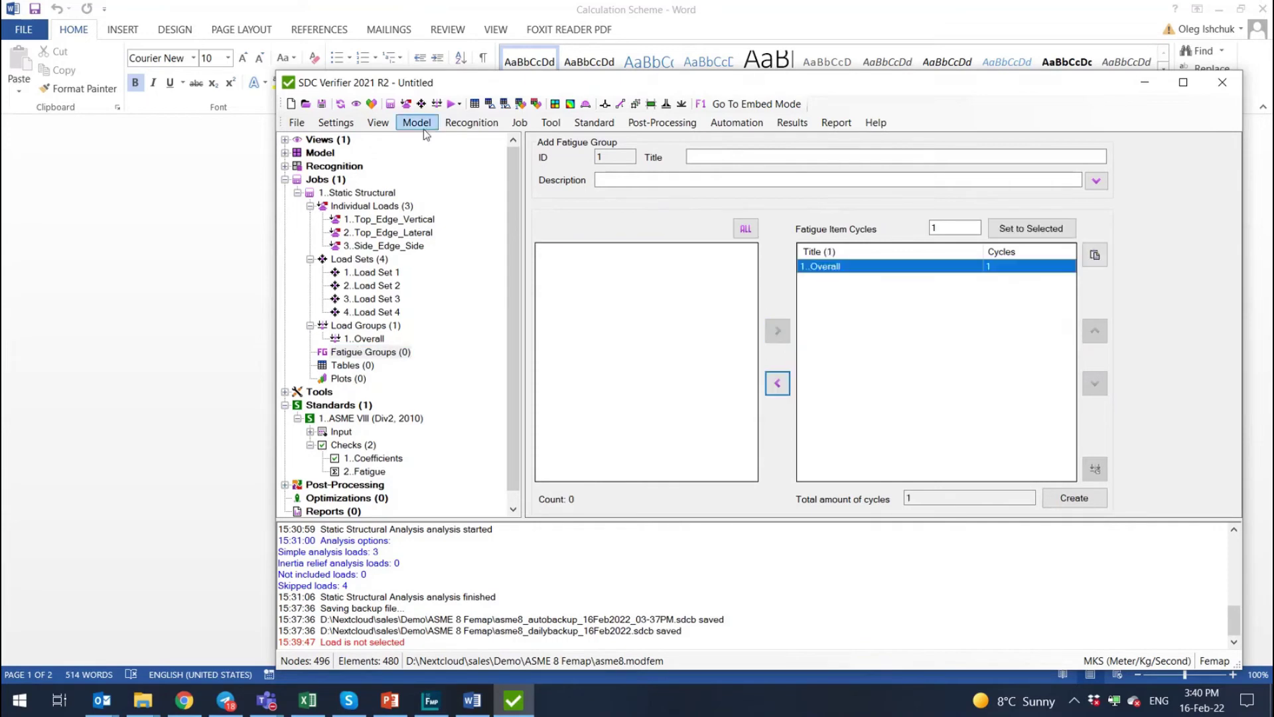
pyautogui.click(1019, 266)
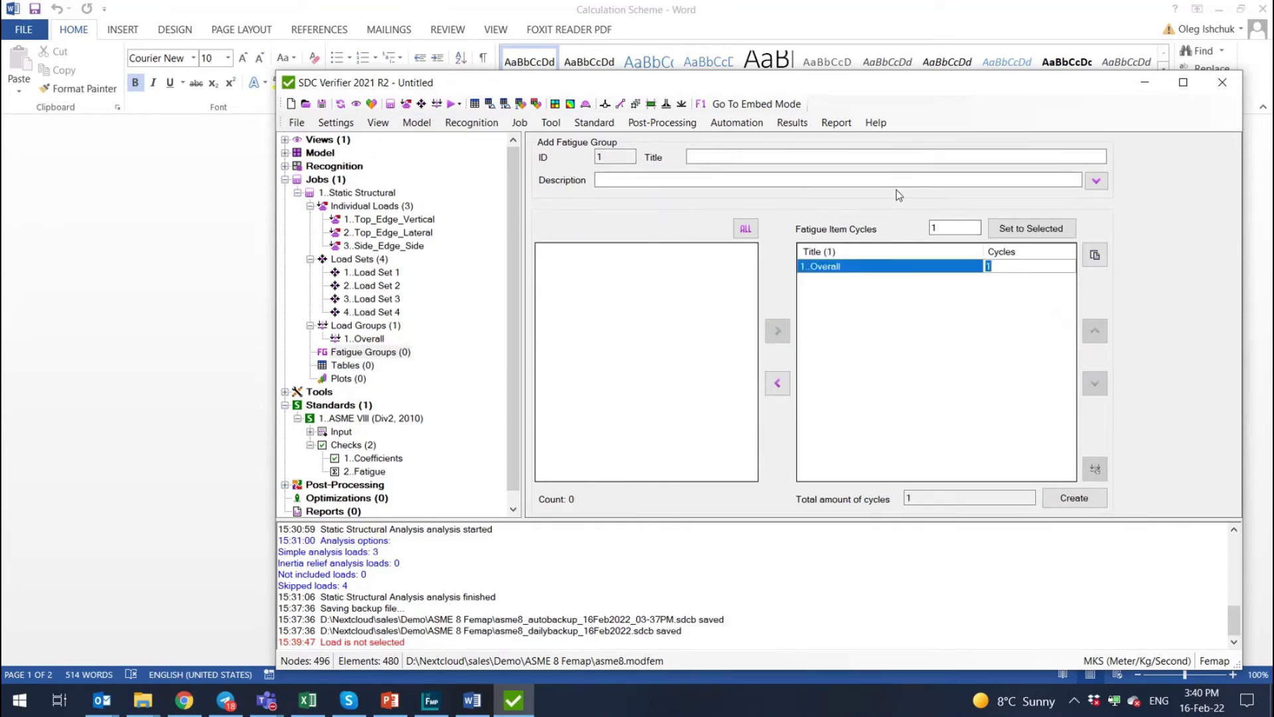
pyautogui.write('2e6')
pyautogui.click(1072, 499)
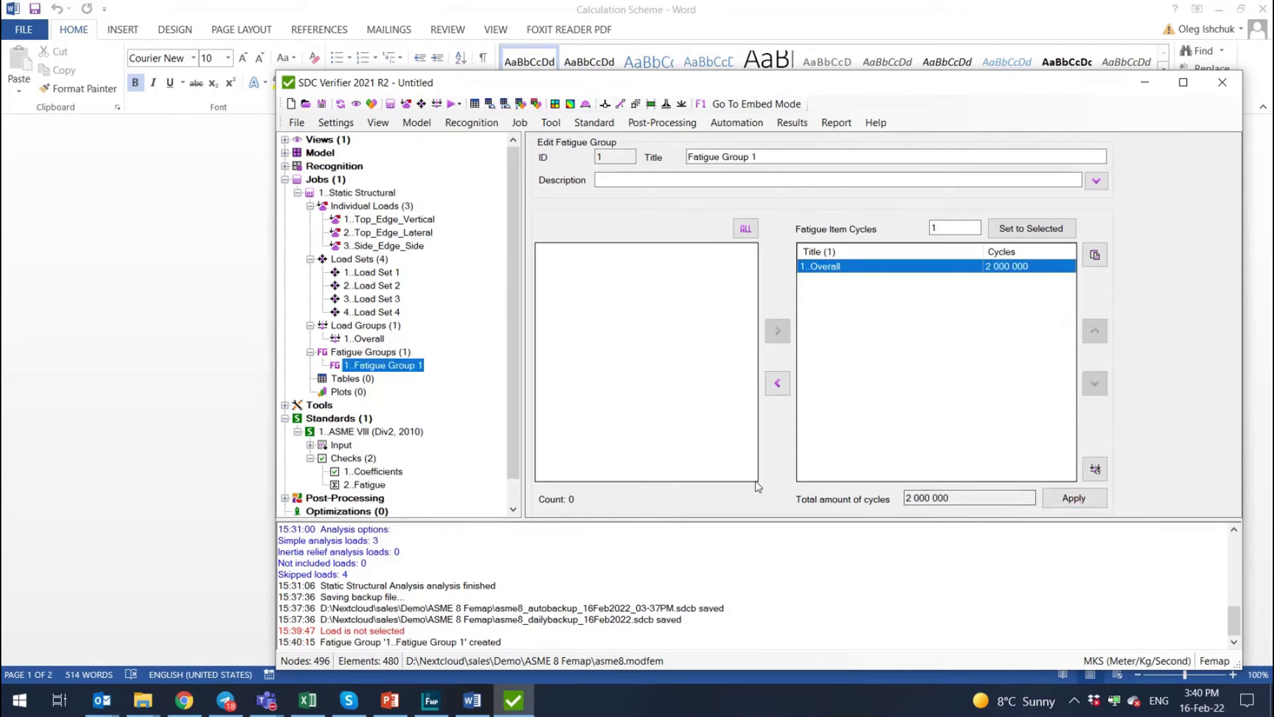
pyautogui.scroll(-1, 431, 444)
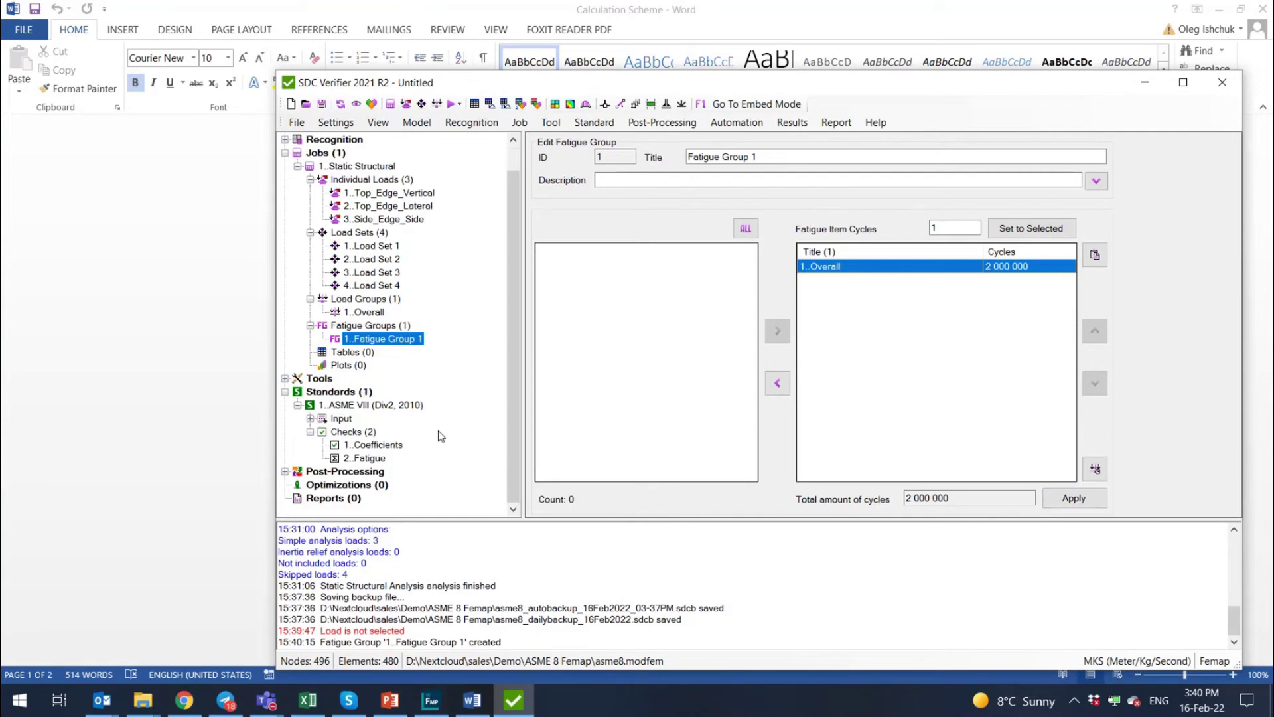
pyautogui.click(370, 460)
# - Create a 2..Fatigue contour plot with parameter Summed Damage and preview it in Femap
pyautogui.rightClick(369, 459)
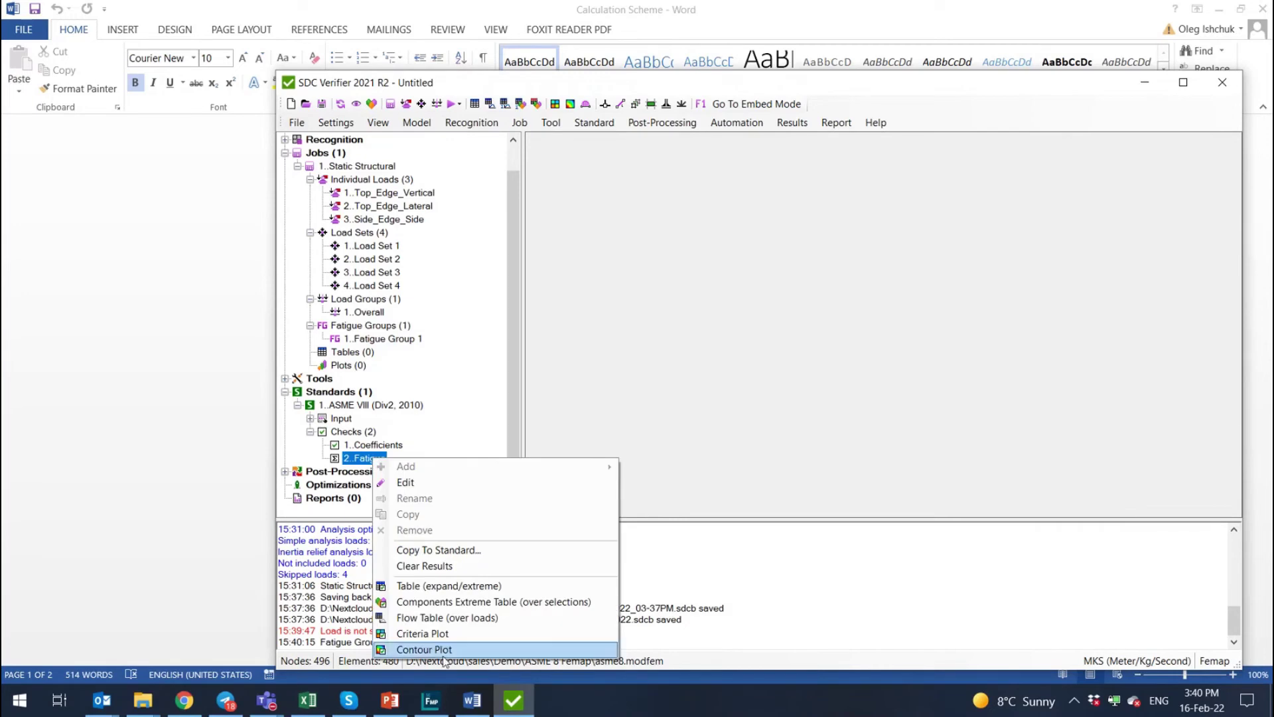
pyautogui.click(437, 635)
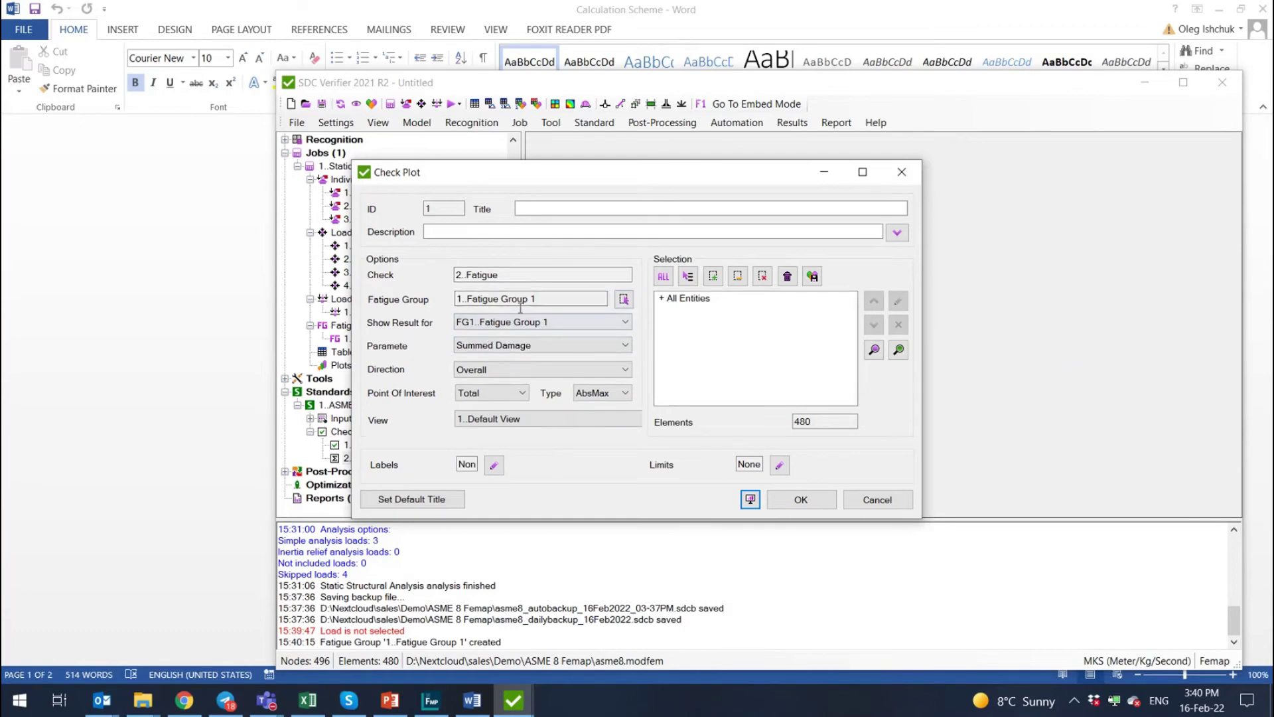
pyautogui.click(540, 346)
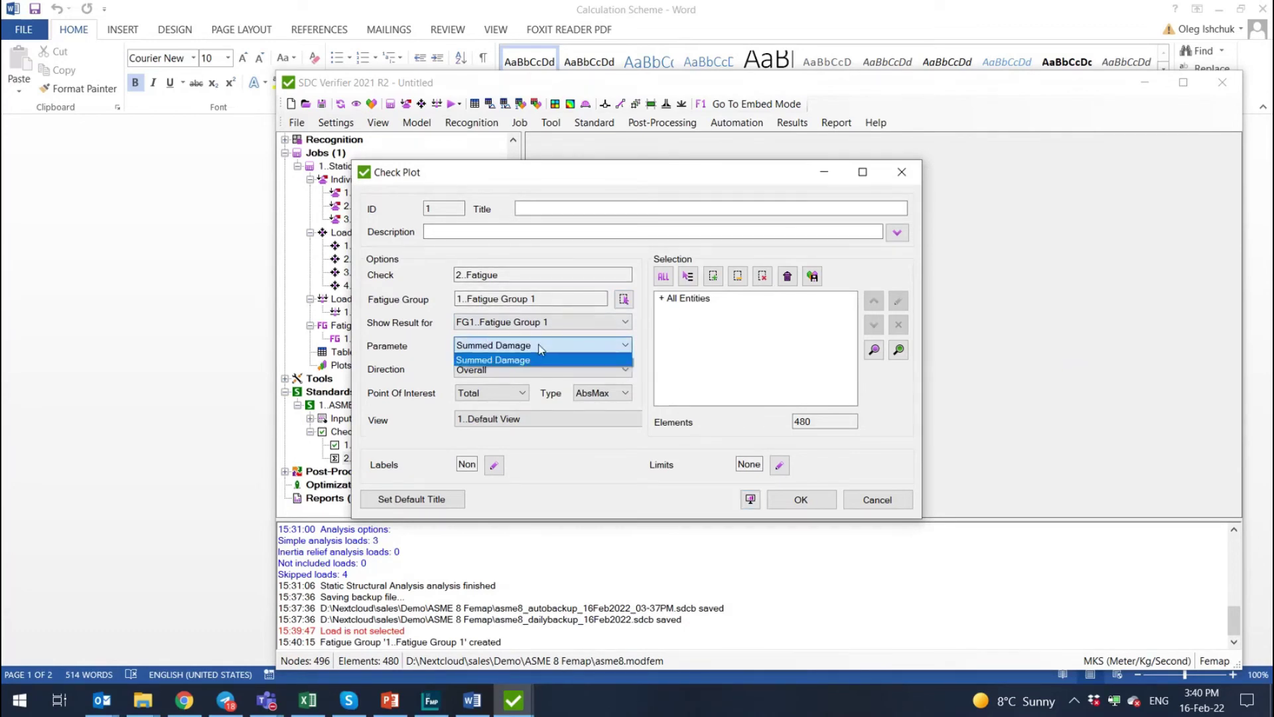
pyautogui.click(540, 346)
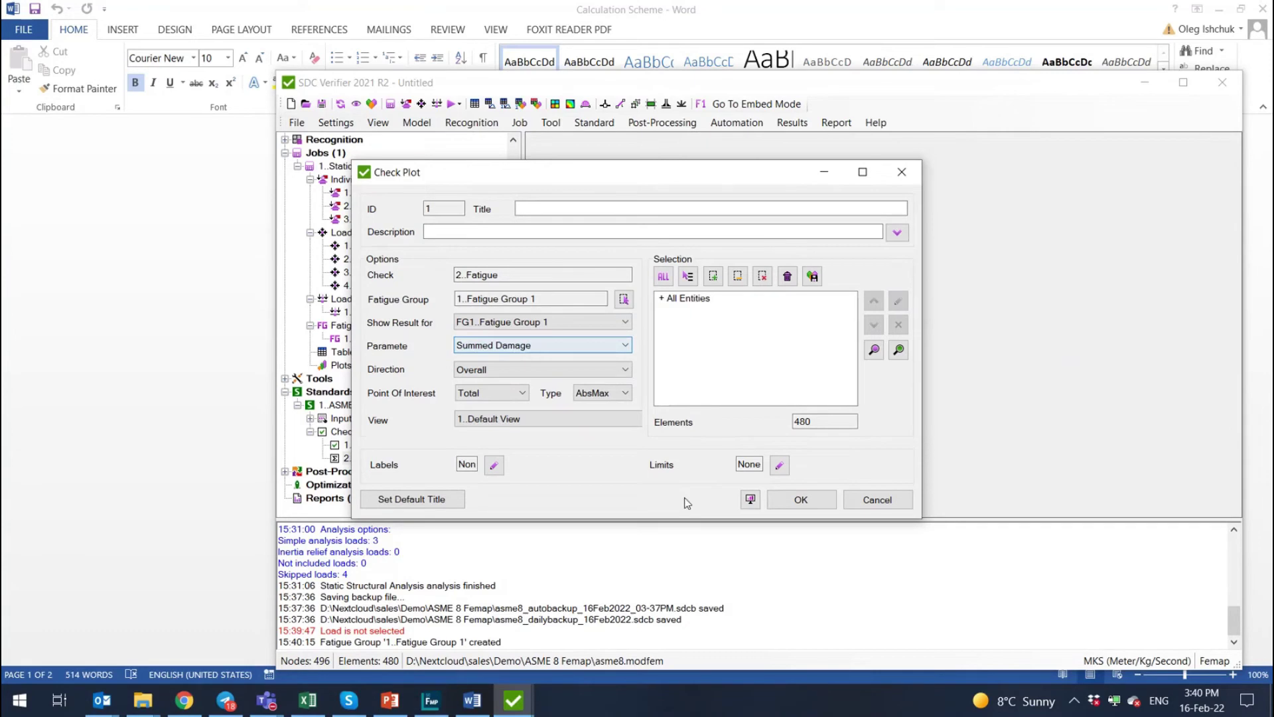
pyautogui.click(750, 499)
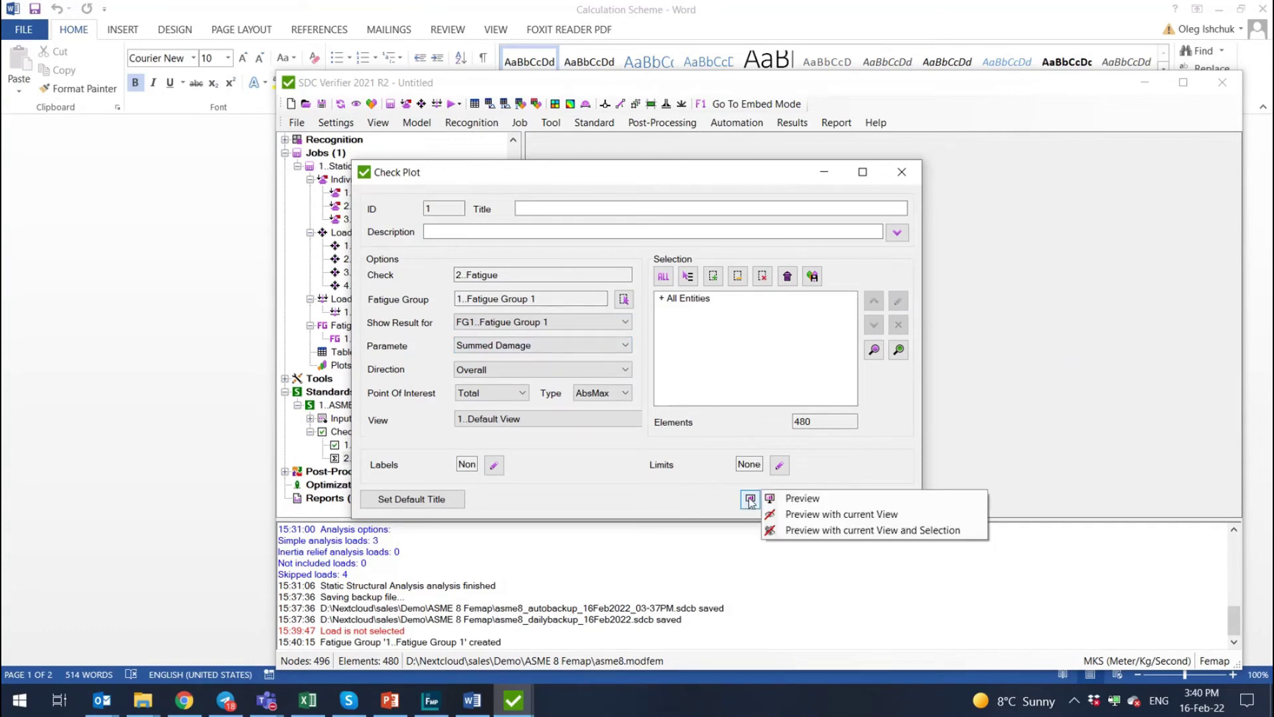
pyautogui.click(817, 500)
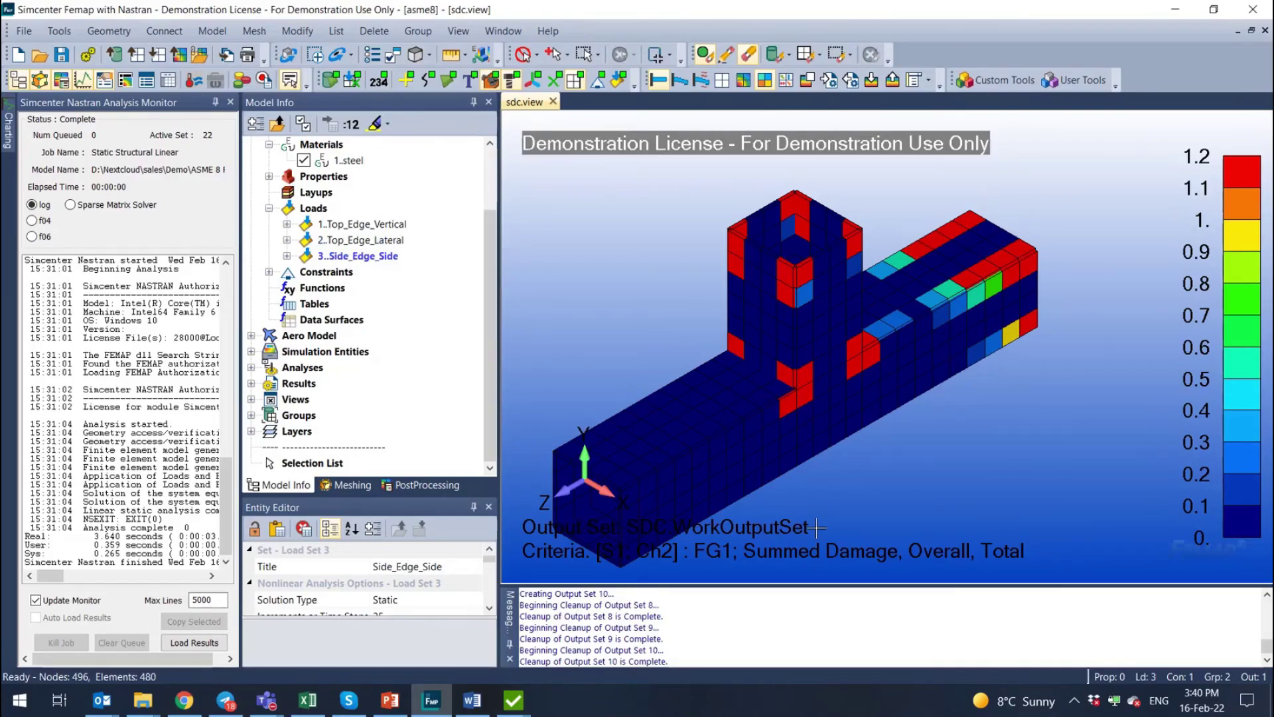
# - Bring the Femap summed damage contour back into view from the Check Plot settings
pyautogui.moveTo(527, 706)
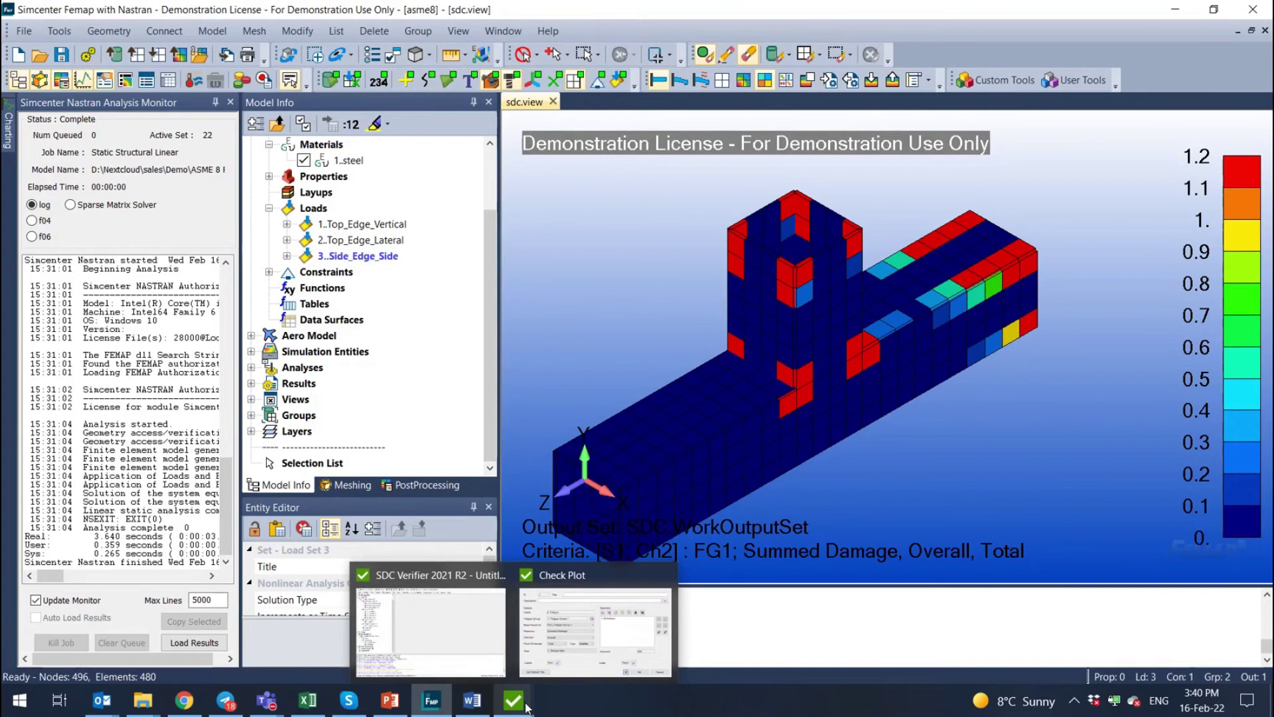
pyautogui.click(610, 636)
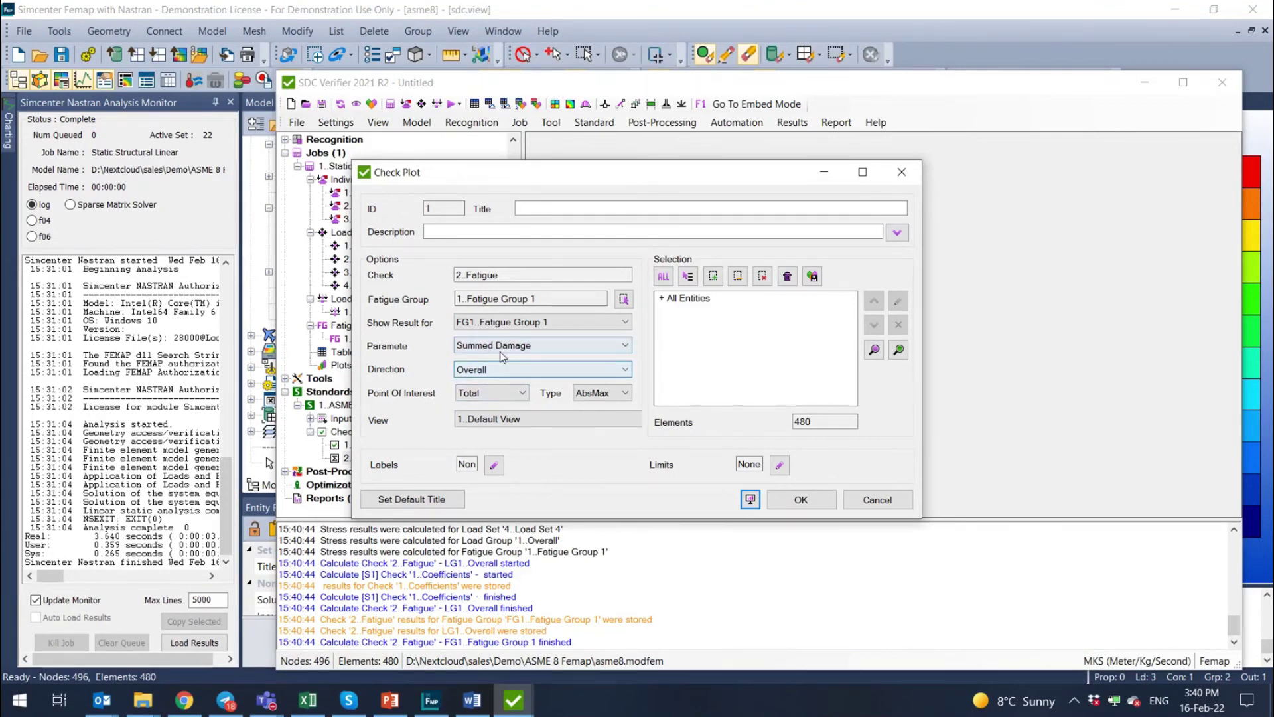
pyautogui.click(1262, 377)
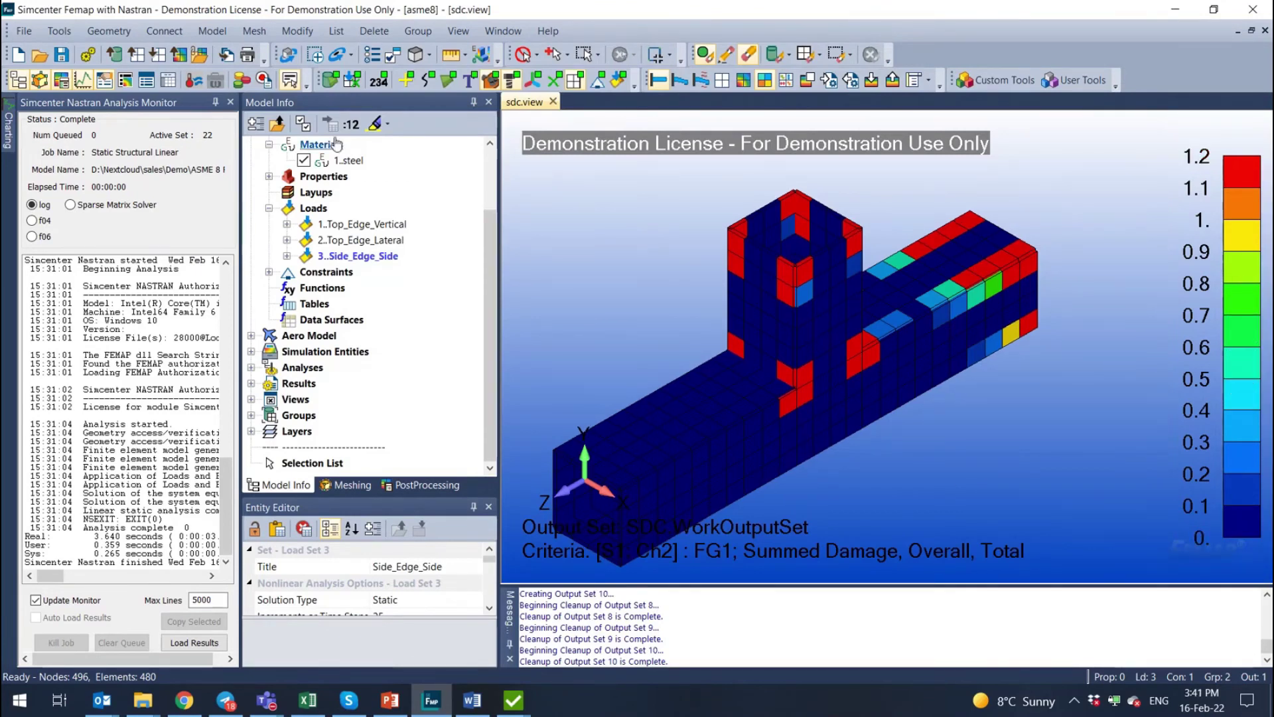
pyautogui.scroll(2, 763, 418)
pyautogui.scroll(-3, 771, 394)
# - Rotate and zoom the model to inspect the damage contour, ending nearly front-on
pyautogui.moveTo(878, 363); pyautogui.dragTo(1039, 347, button='middle')
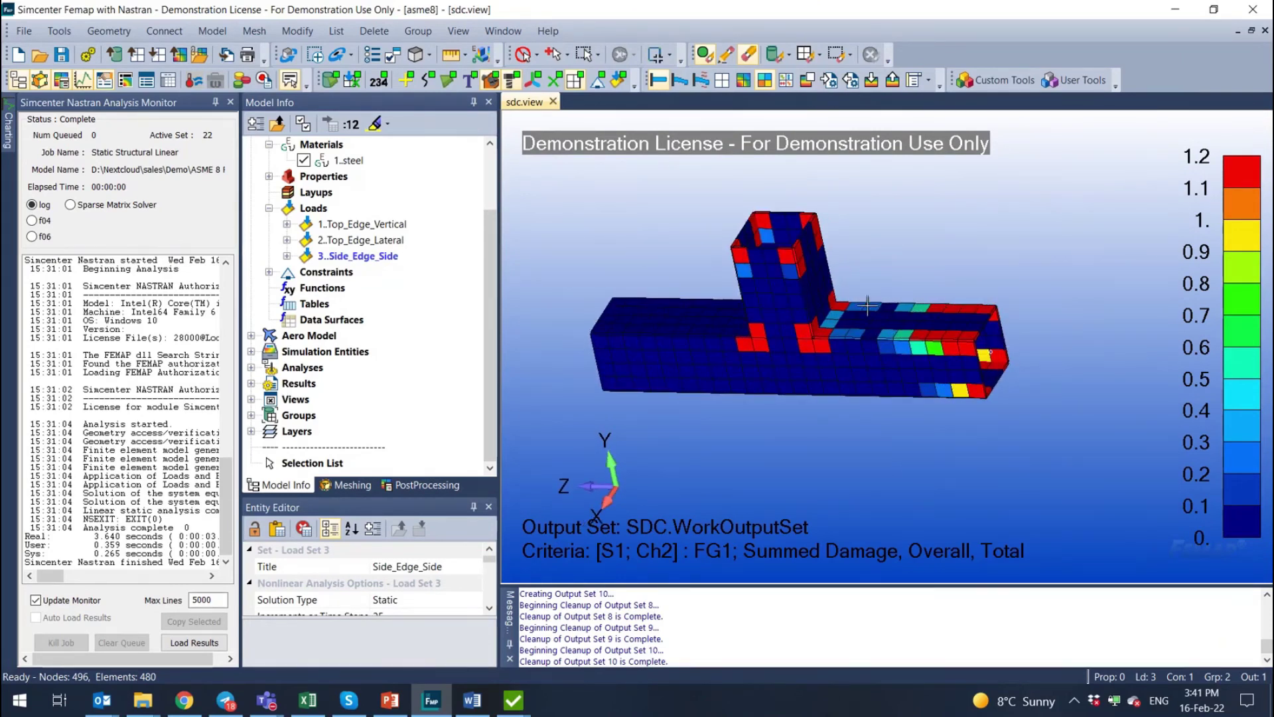
pyautogui.scroll(3, 811, 412)
pyautogui.moveTo(834, 408); pyautogui.dragTo(843, 421, button='middle')
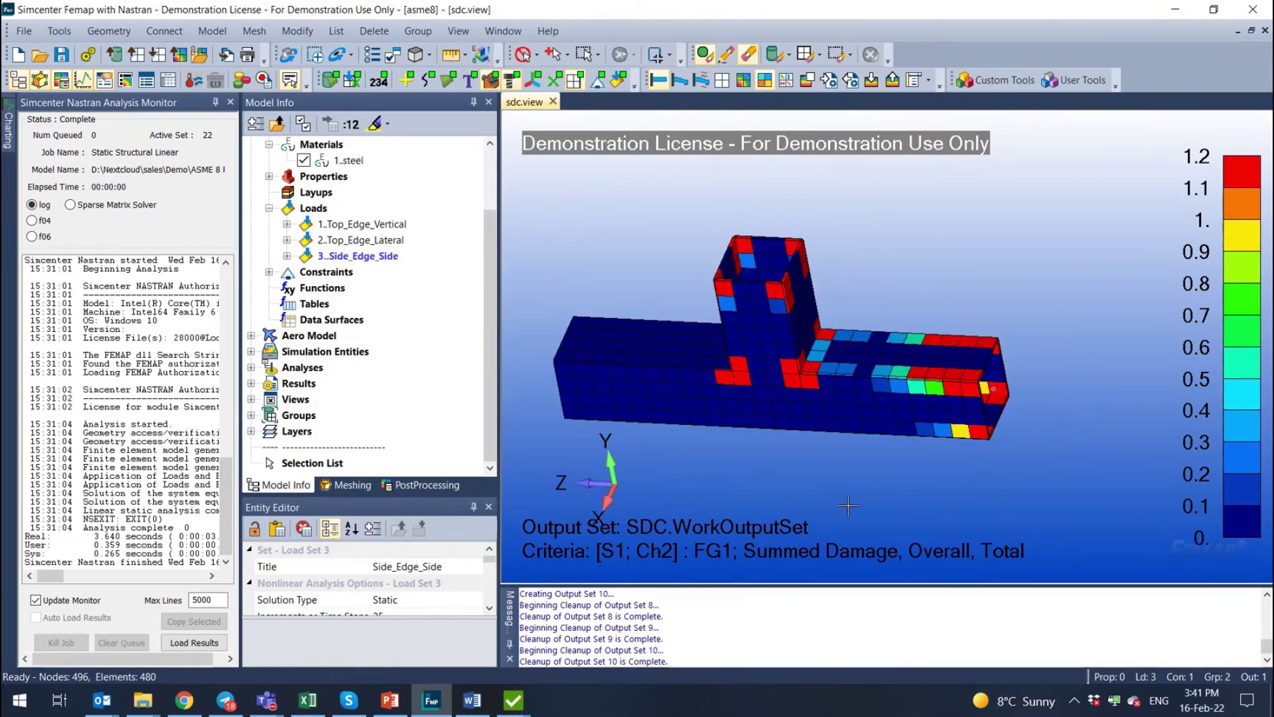
pyautogui.moveTo(849, 506); pyautogui.dragTo(951, 388, button='middle')
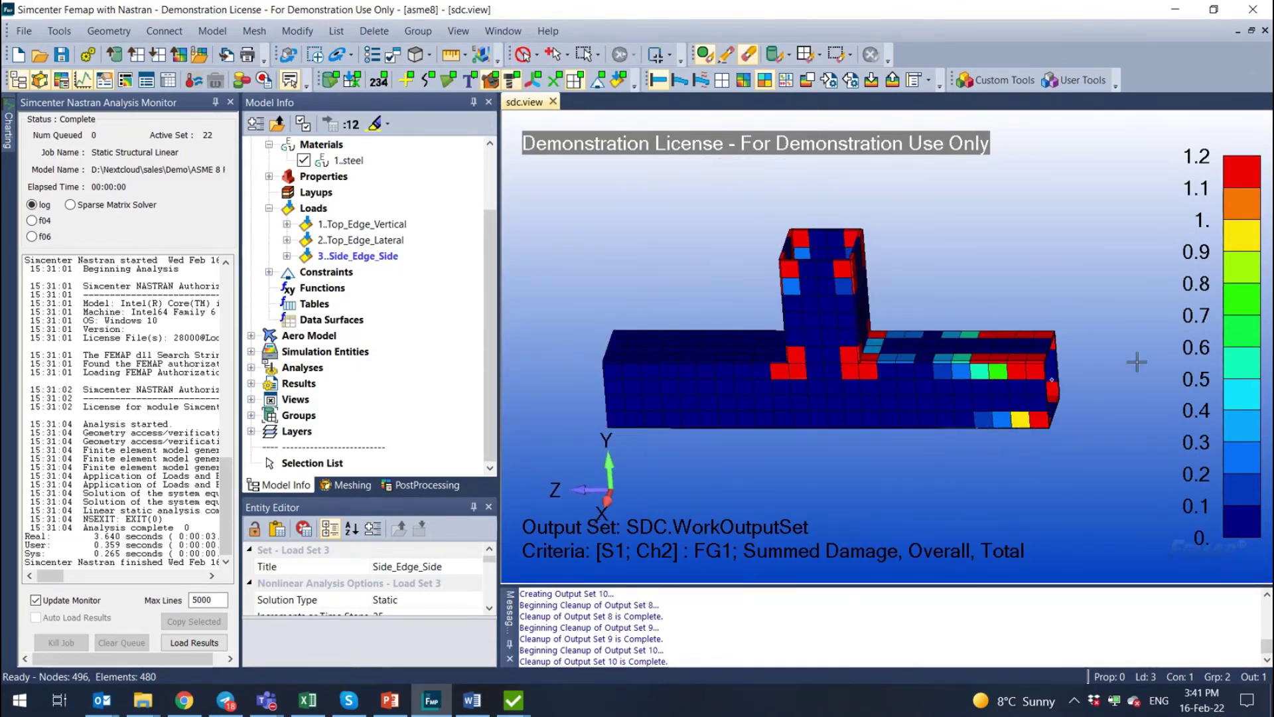
pyautogui.moveTo(1138, 390); pyautogui.dragTo(1126, 361, button='middle')
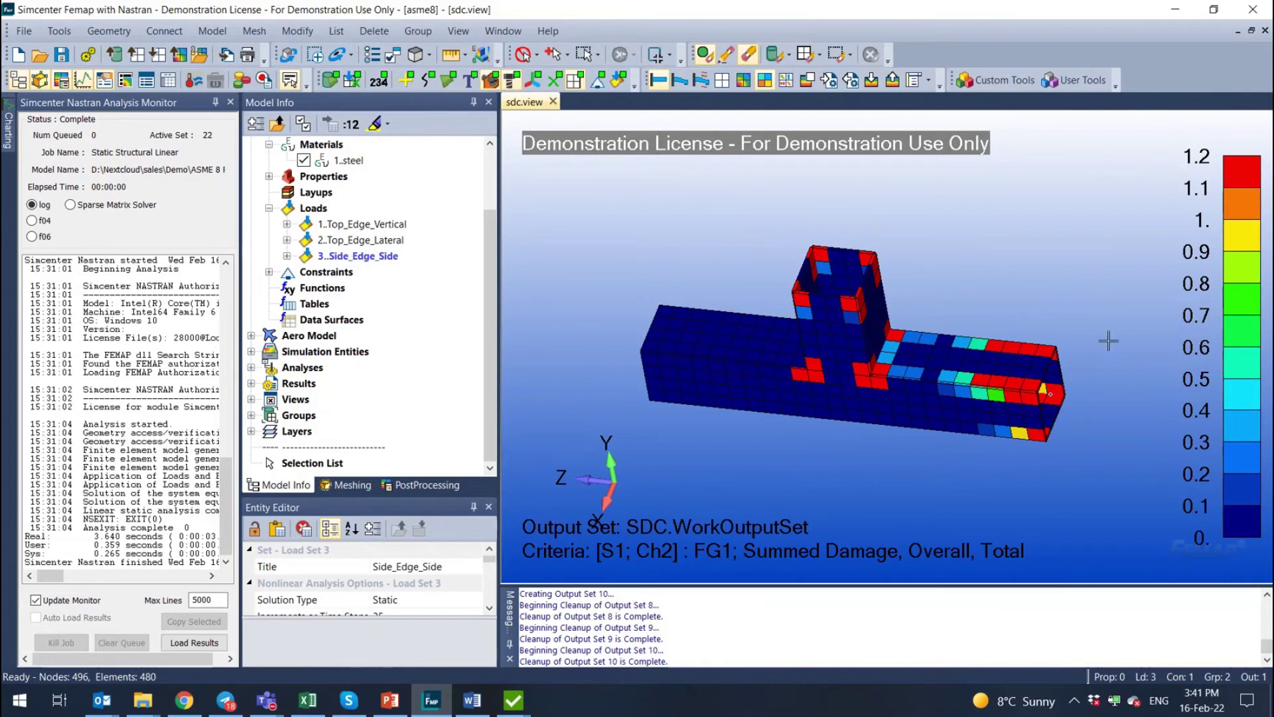
pyautogui.moveTo(1108, 342); pyautogui.dragTo(922, 372, button='middle')
pyautogui.moveTo(513, 701)
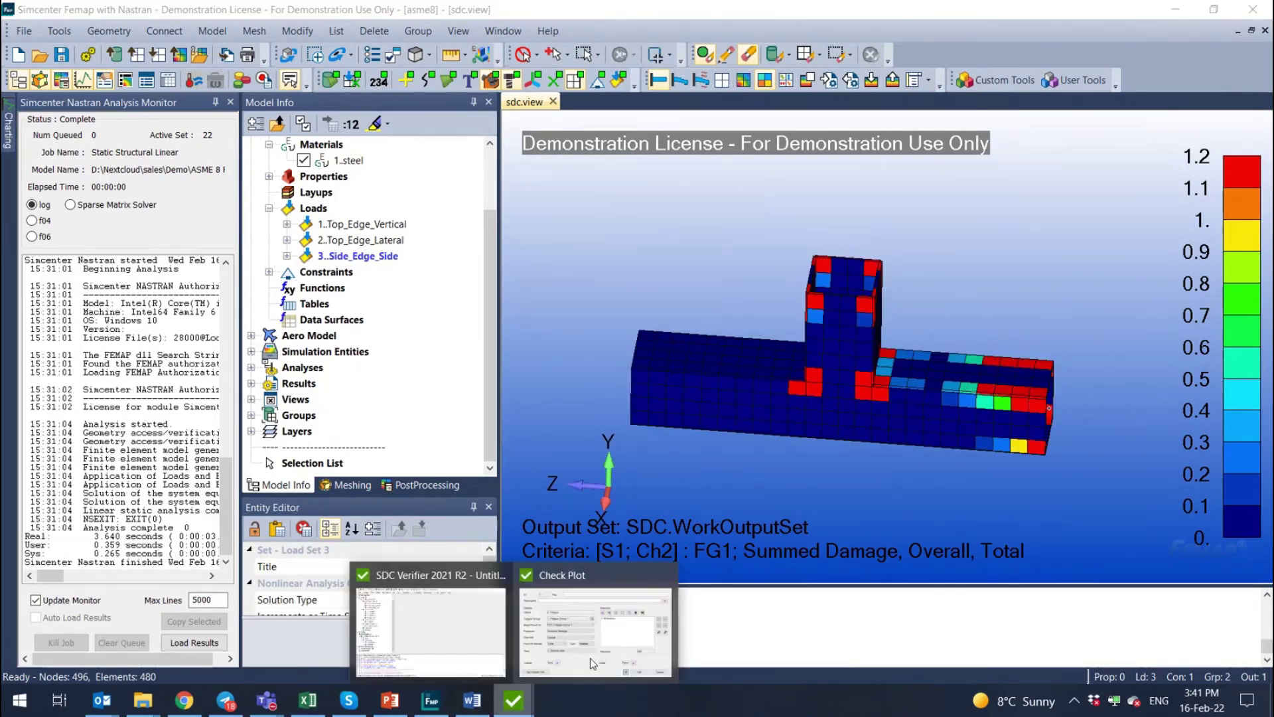
pyautogui.moveTo(591, 660)
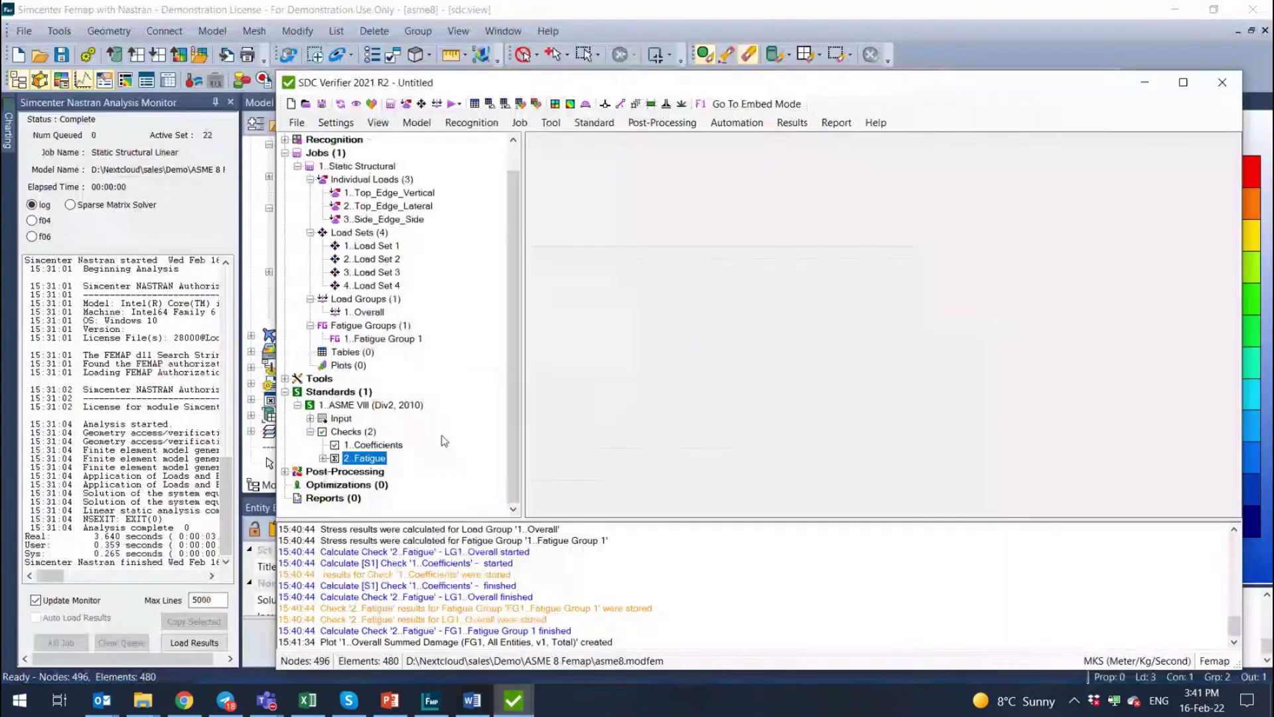
# - Start a new Fatigue Expand/Extreme table and remove All Entities from its selection
pyautogui.click(323, 459)
pyautogui.rightClick(374, 464)
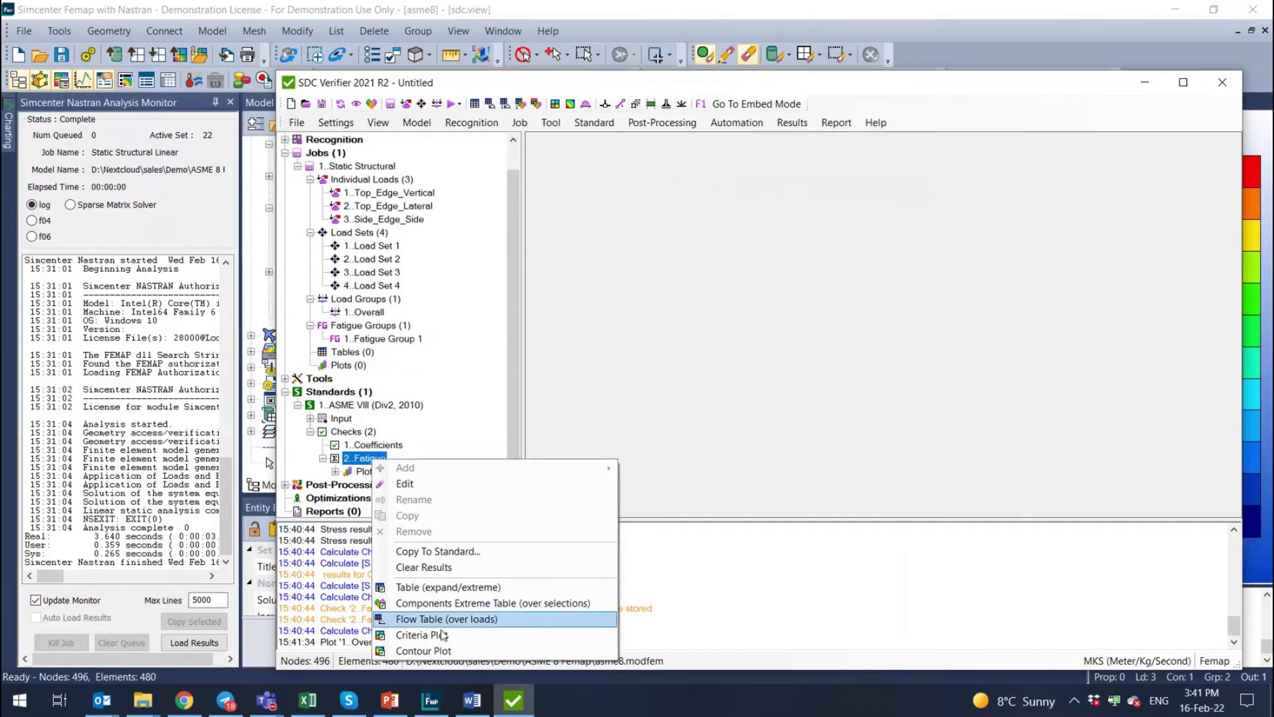
pyautogui.click(460, 592)
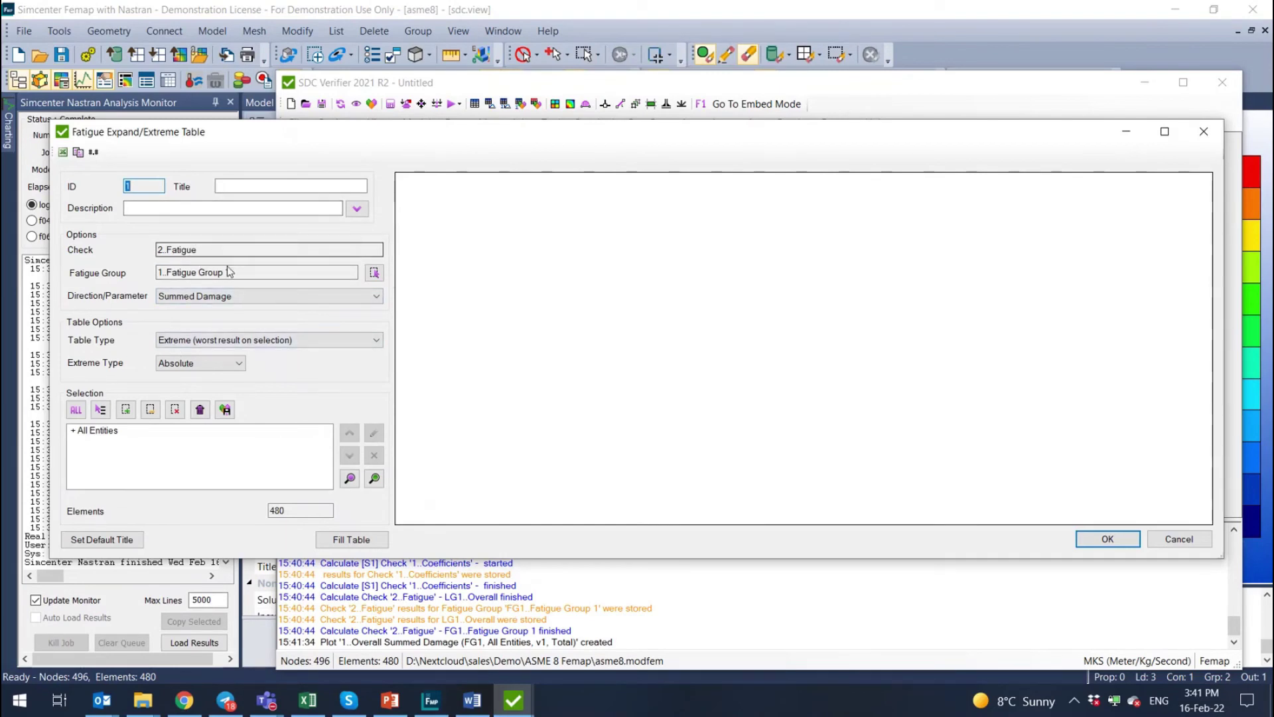
pyautogui.click(84, 433)
pyautogui.click(77, 411)
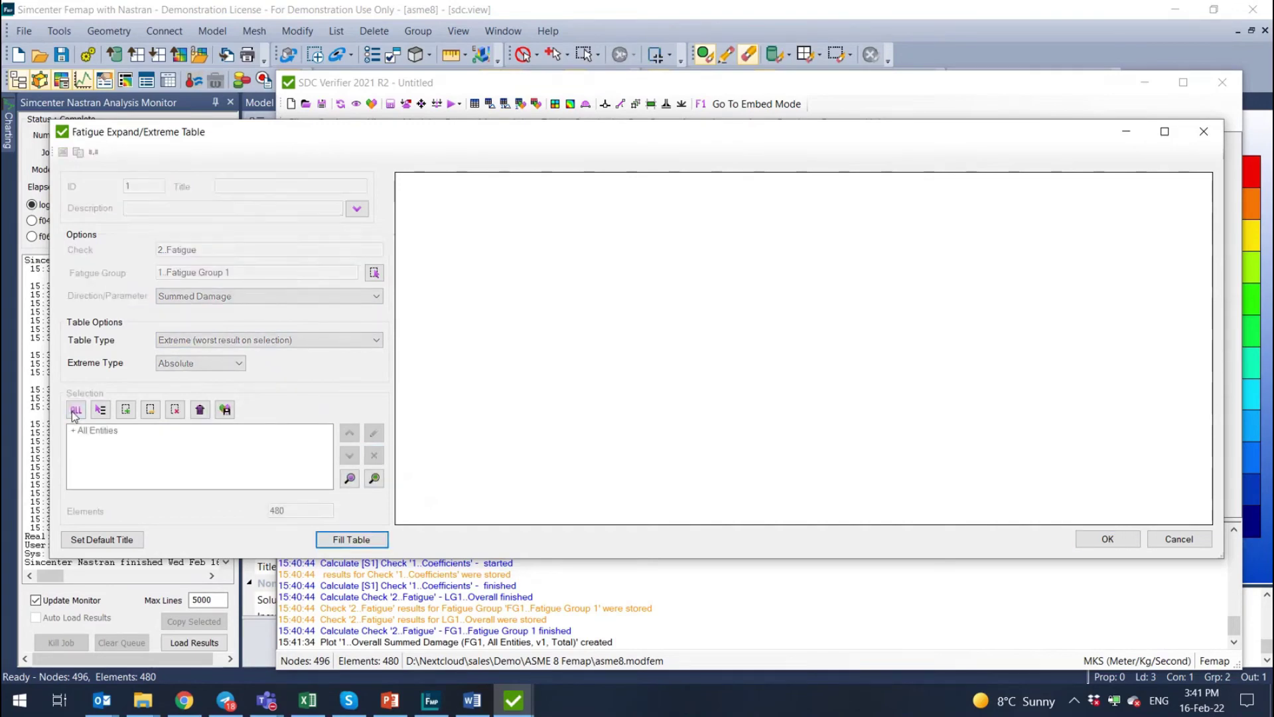
pyautogui.click(84, 432)
pyautogui.click(374, 455)
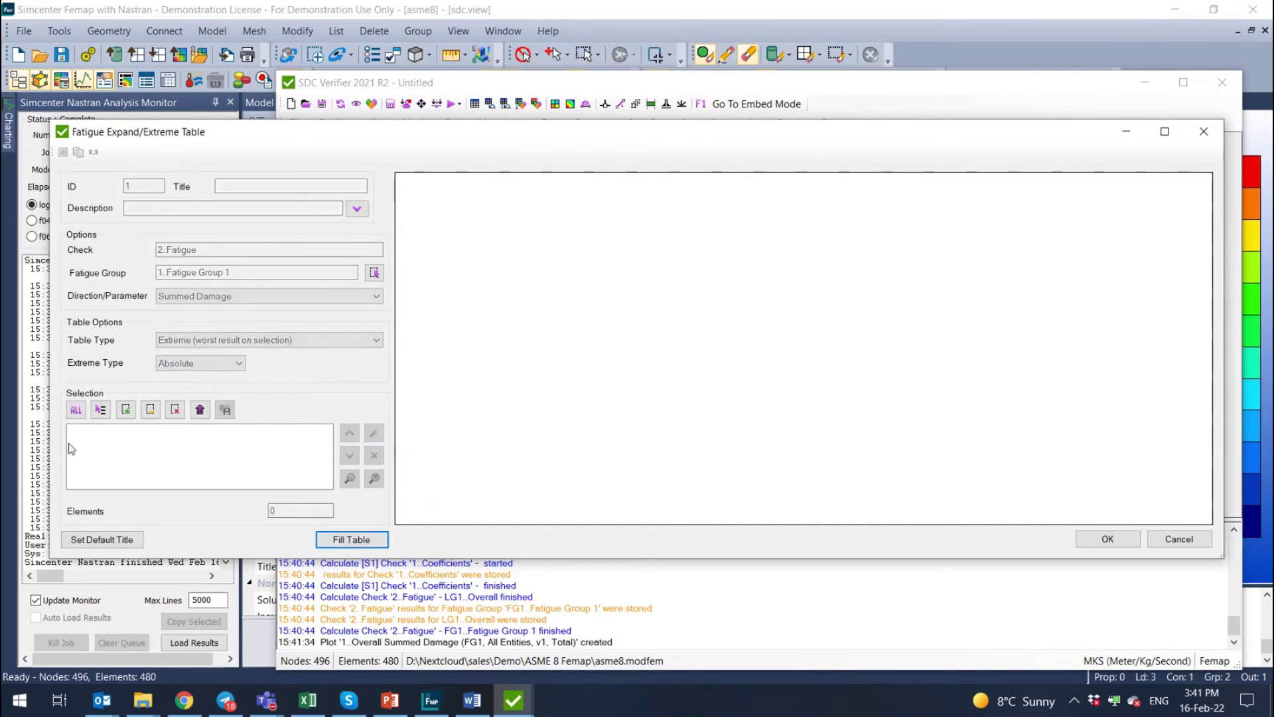
# - Select all 14 welds From List and fill the table, giving worst Summed Damage 74.51
pyautogui.click(101, 410)
pyautogui.moveTo(172, 538)
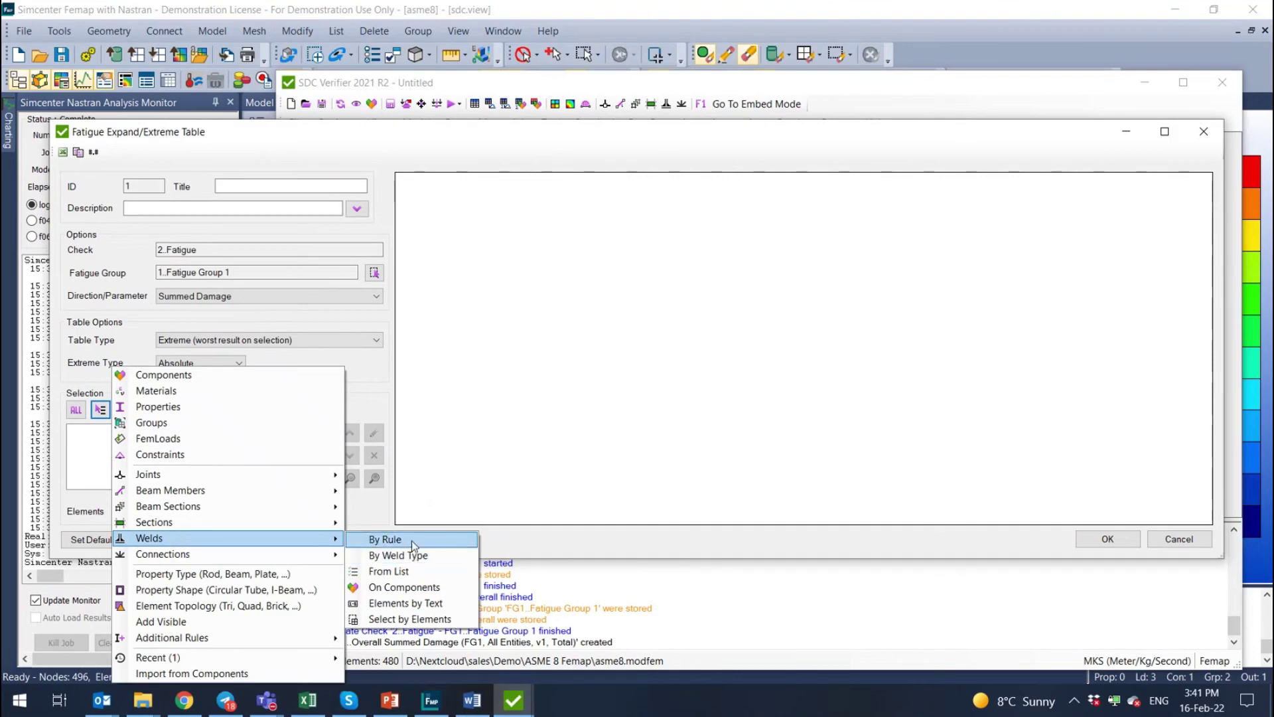
pyautogui.click(409, 574)
pyautogui.click(536, 276)
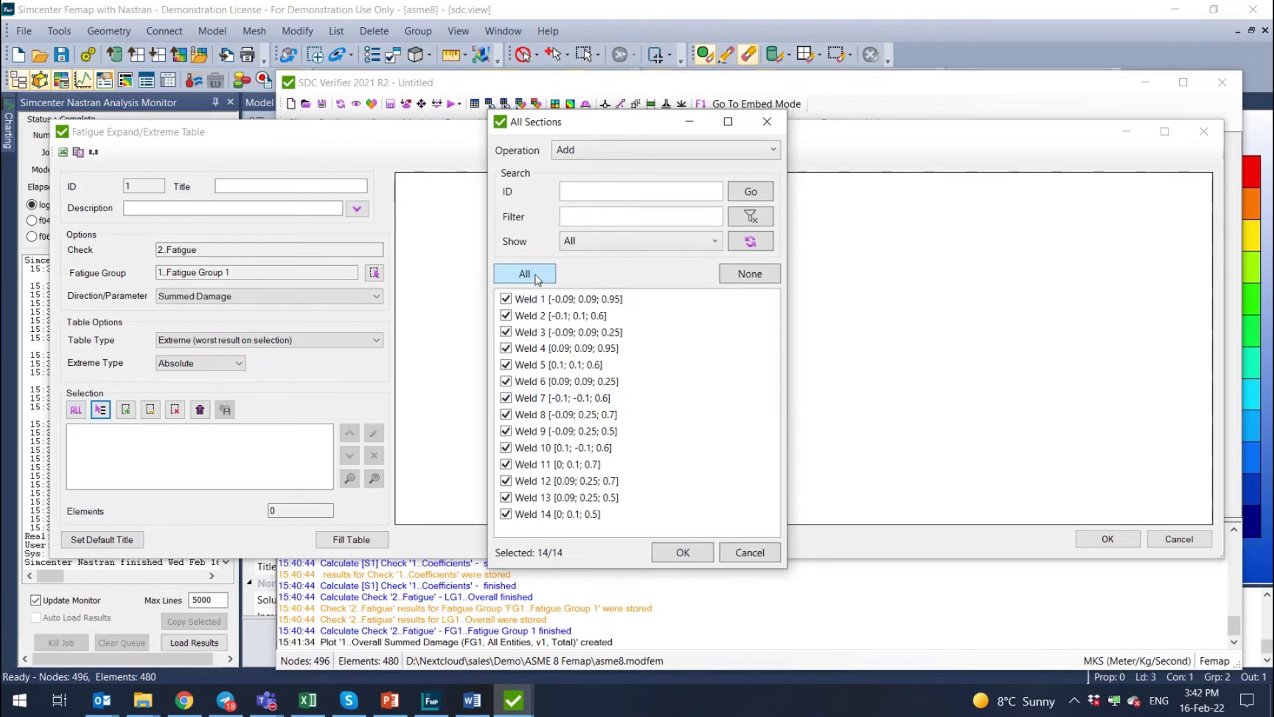
pyautogui.click(682, 552)
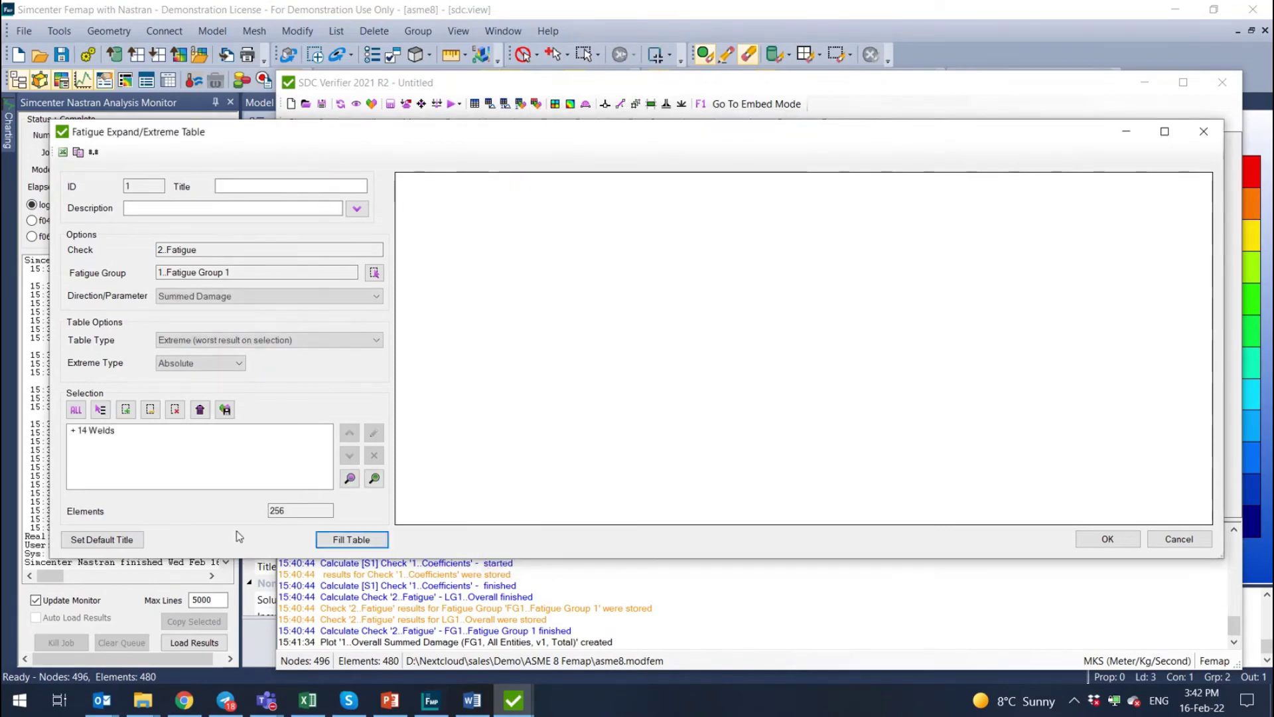
pyautogui.click(340, 540)
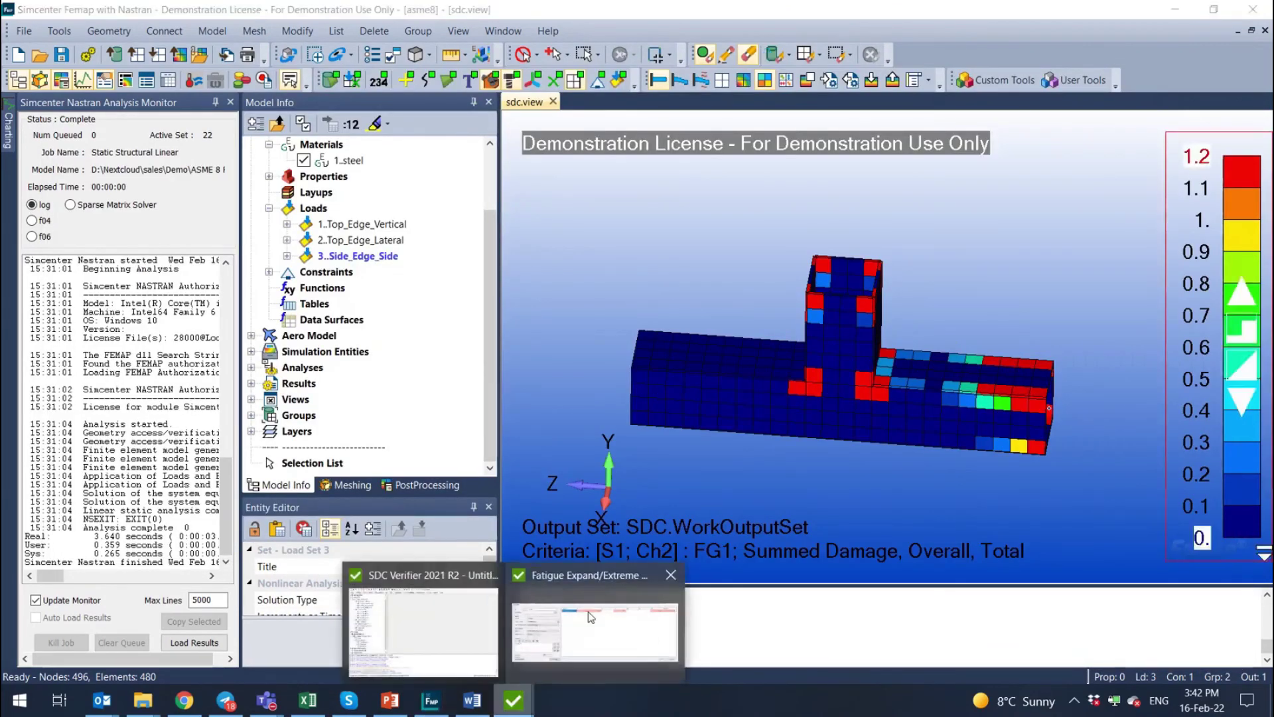
pyautogui.click(595, 511)
# - Store the fatigue table and add a new Designer - Empty report
pyautogui.click(1109, 541)
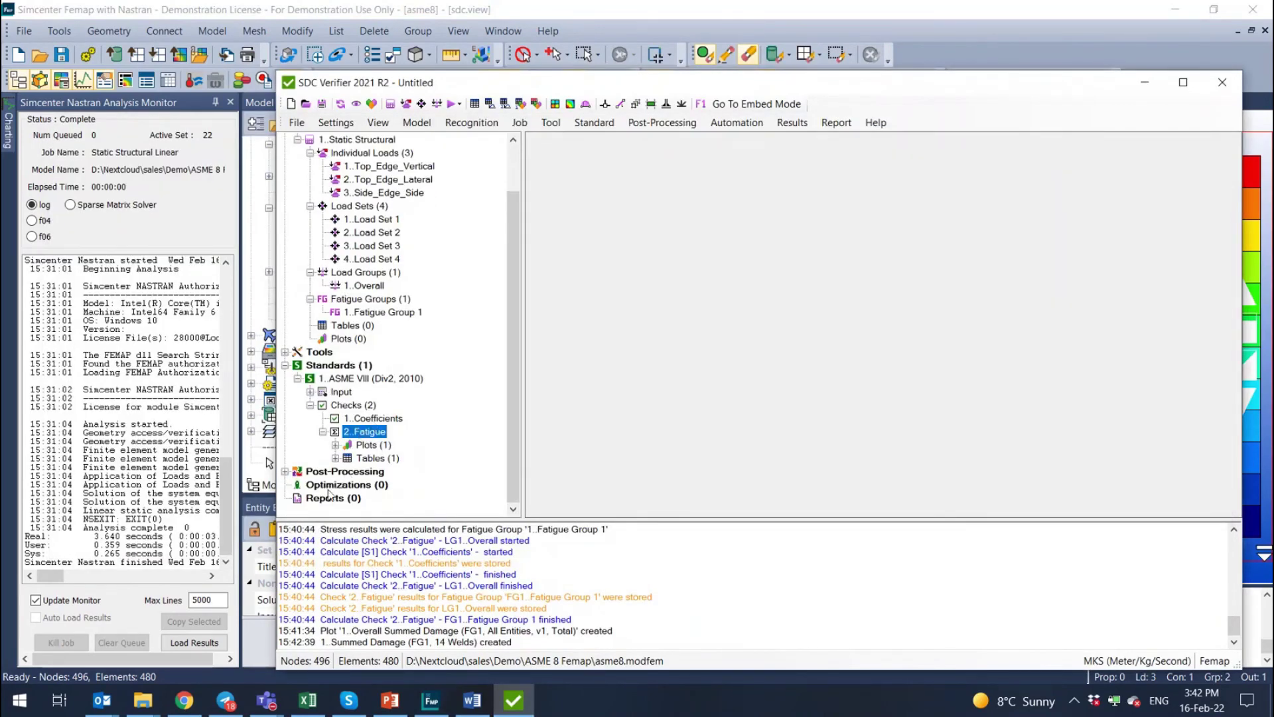
pyautogui.rightClick(331, 500)
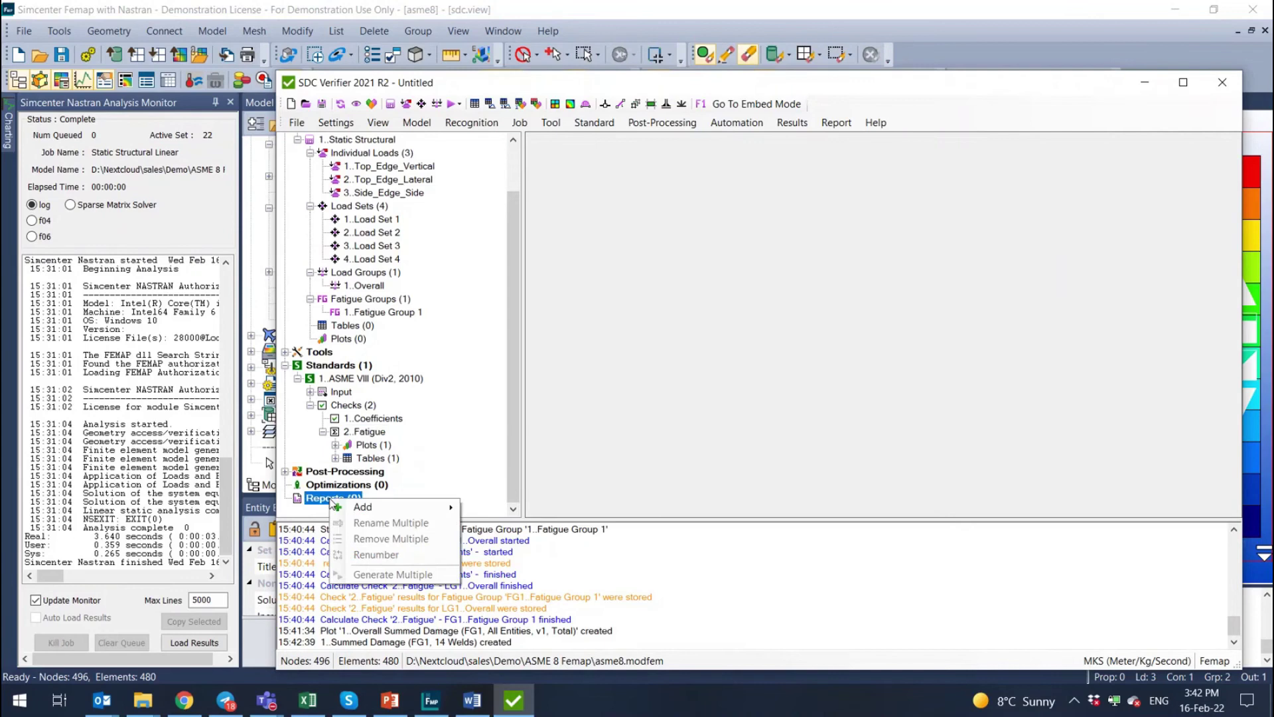
pyautogui.moveTo(383, 510)
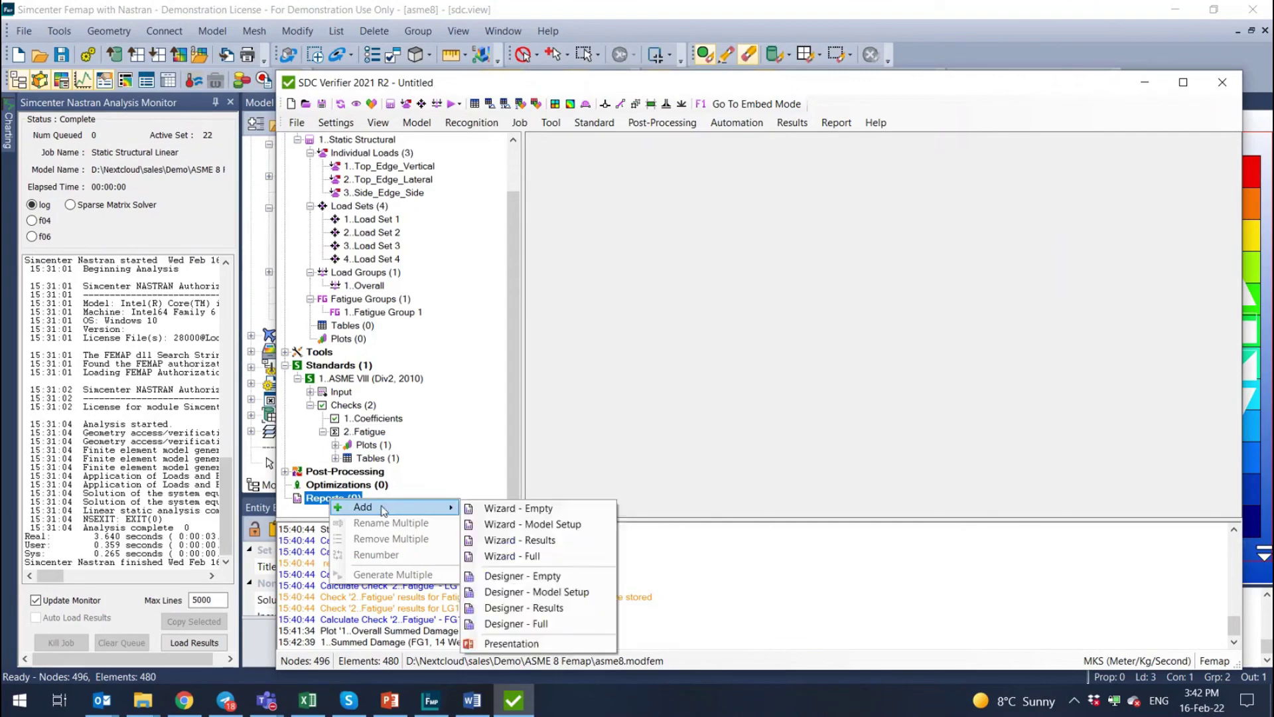
pyautogui.click(528, 576)
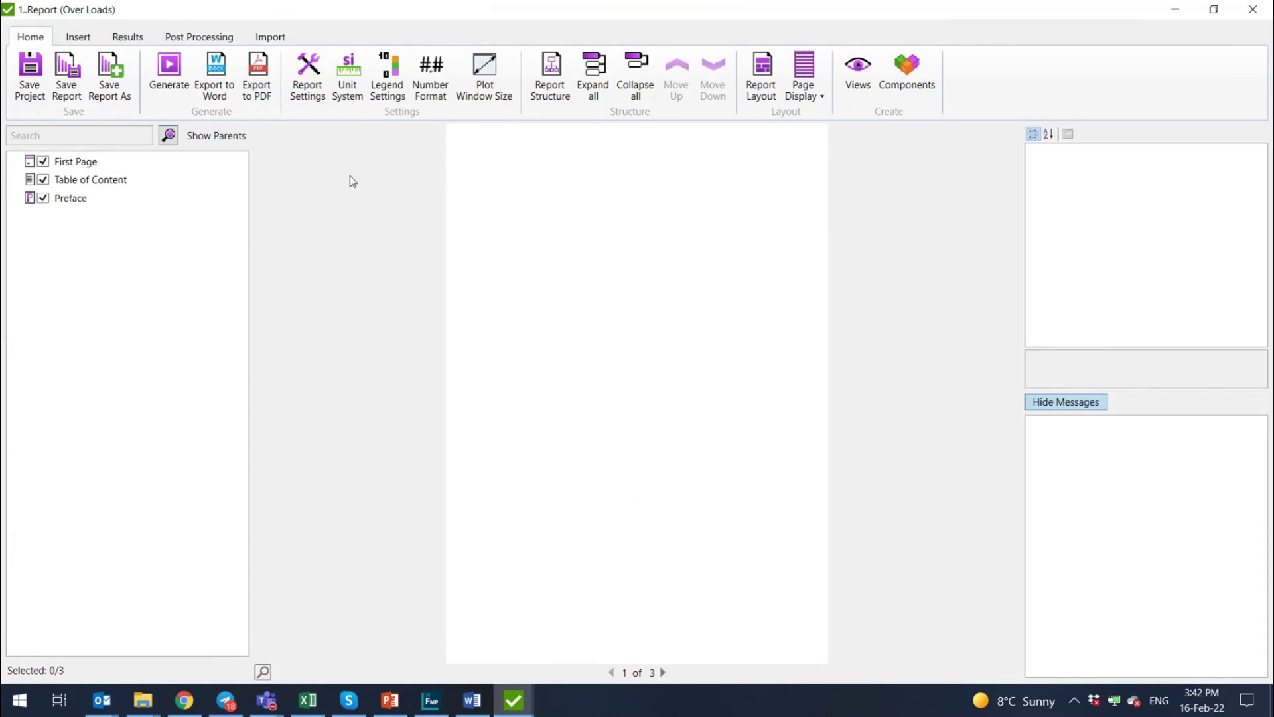
# - Generate the report's First Page, Table of Content and Preface pages
pyautogui.click(82, 164)
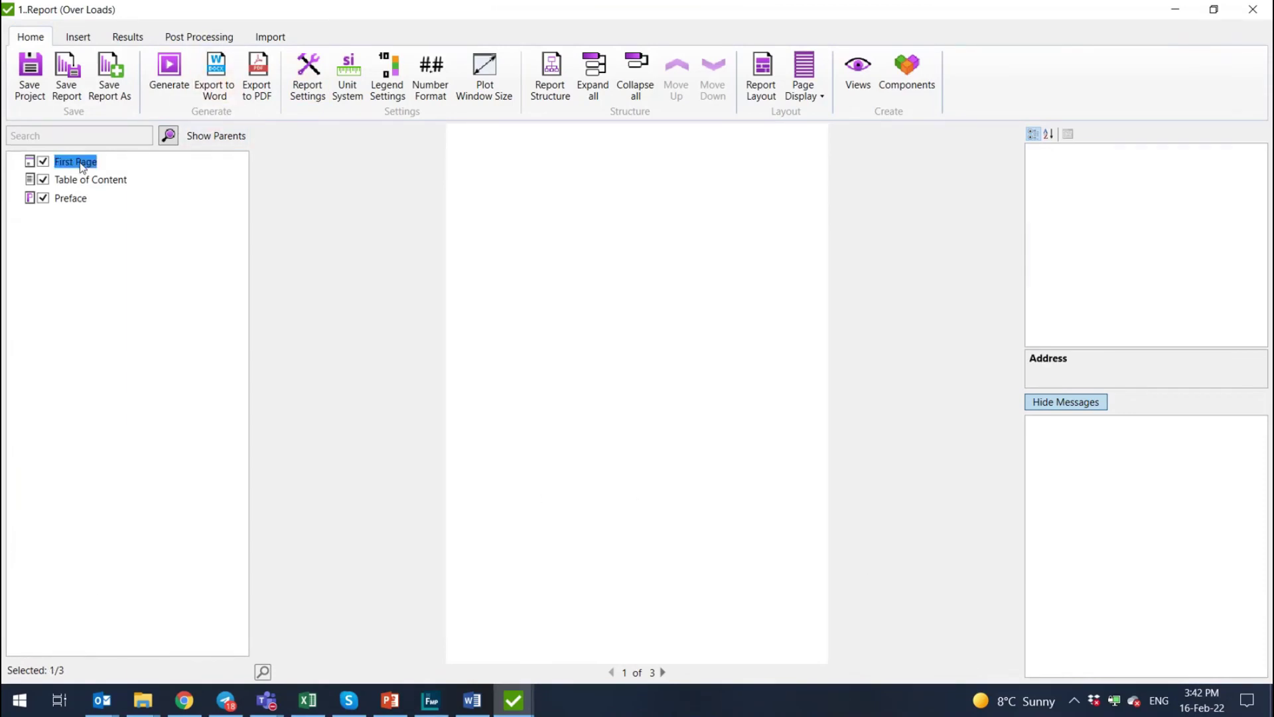
pyautogui.rightClick(82, 166)
pyautogui.click(117, 170)
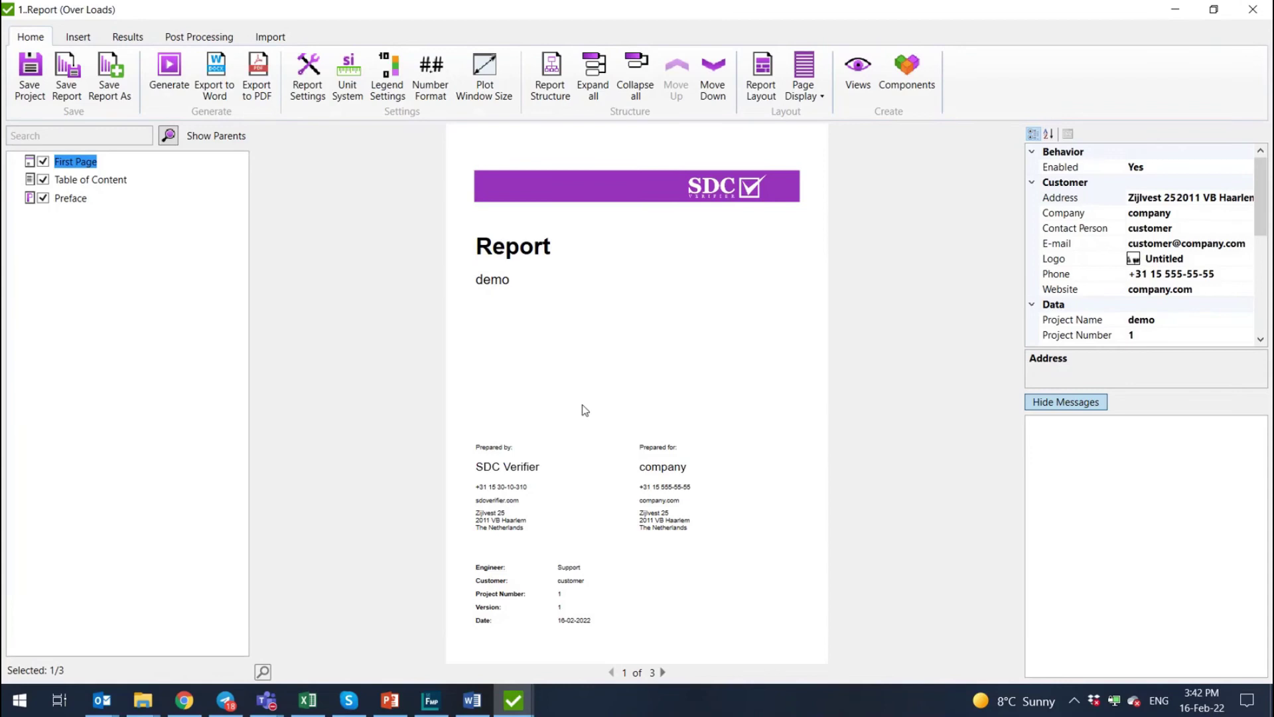
pyautogui.click(120, 181)
pyautogui.rightClick(118, 181)
pyautogui.click(105, 233)
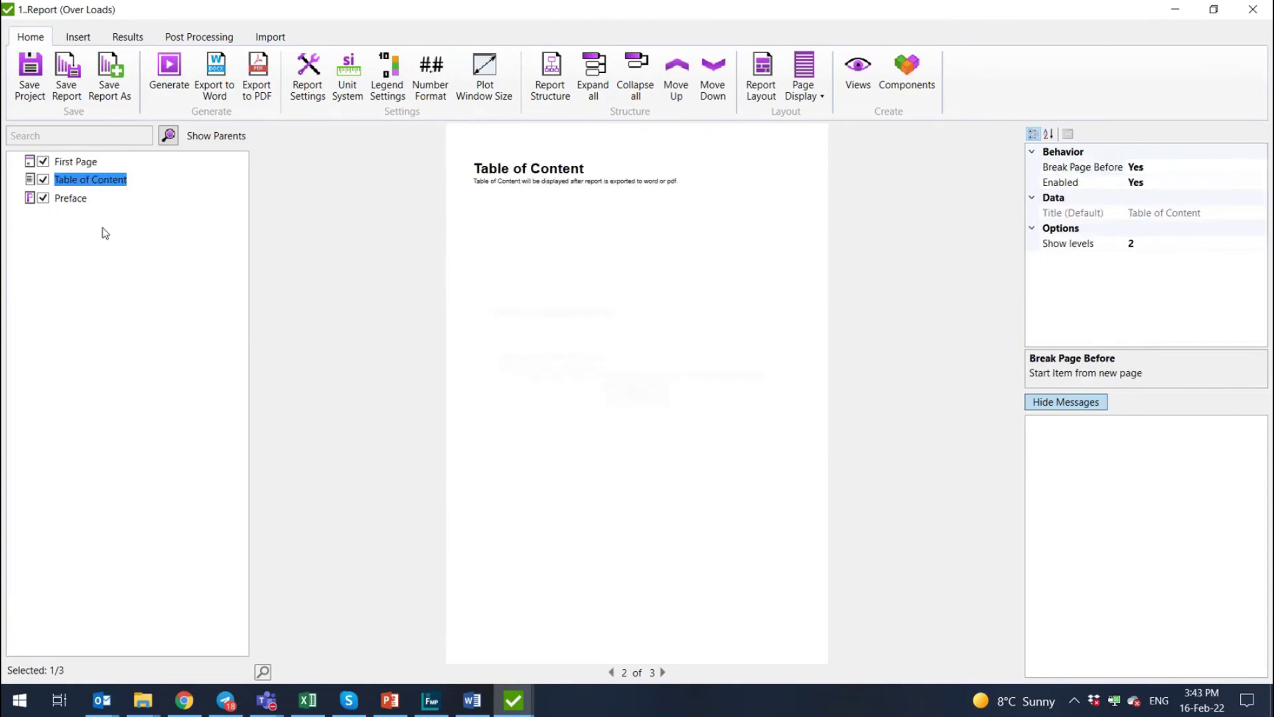
pyautogui.rightClick(70, 200)
pyautogui.click(94, 209)
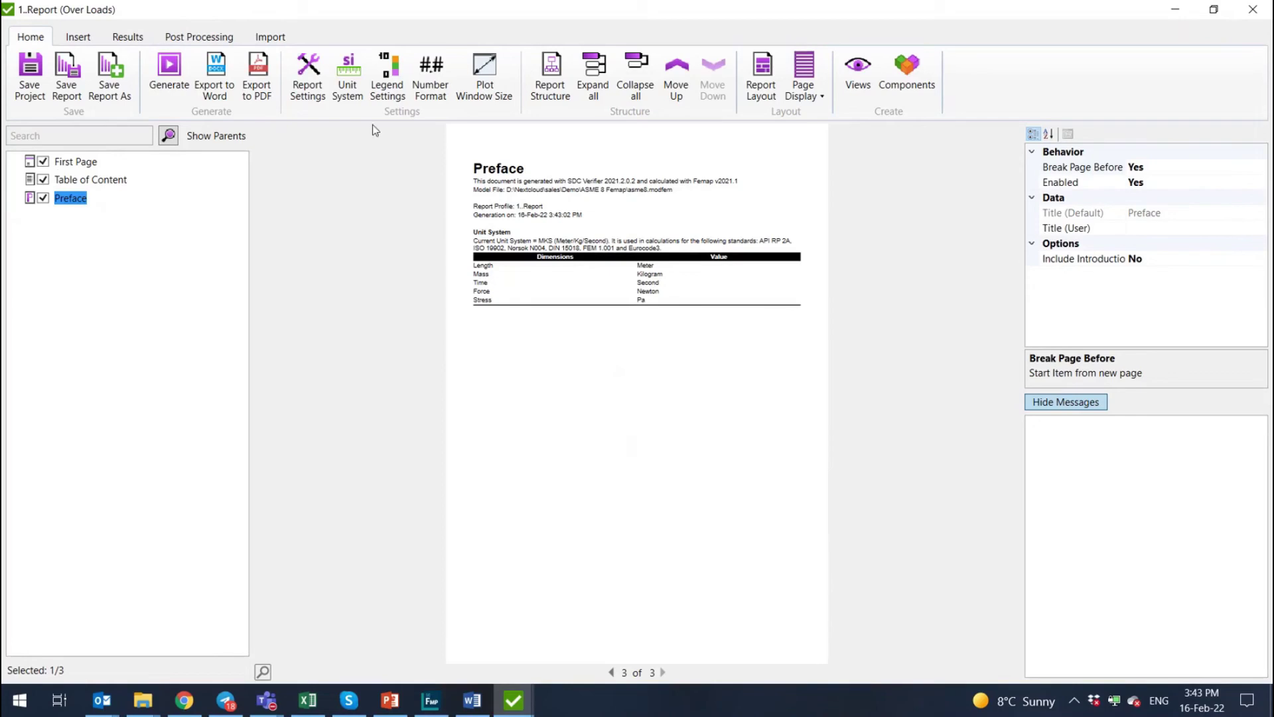
# - Insert a full Model Setup chapter (FEM Model Description) into the report
pyautogui.click(91, 41)
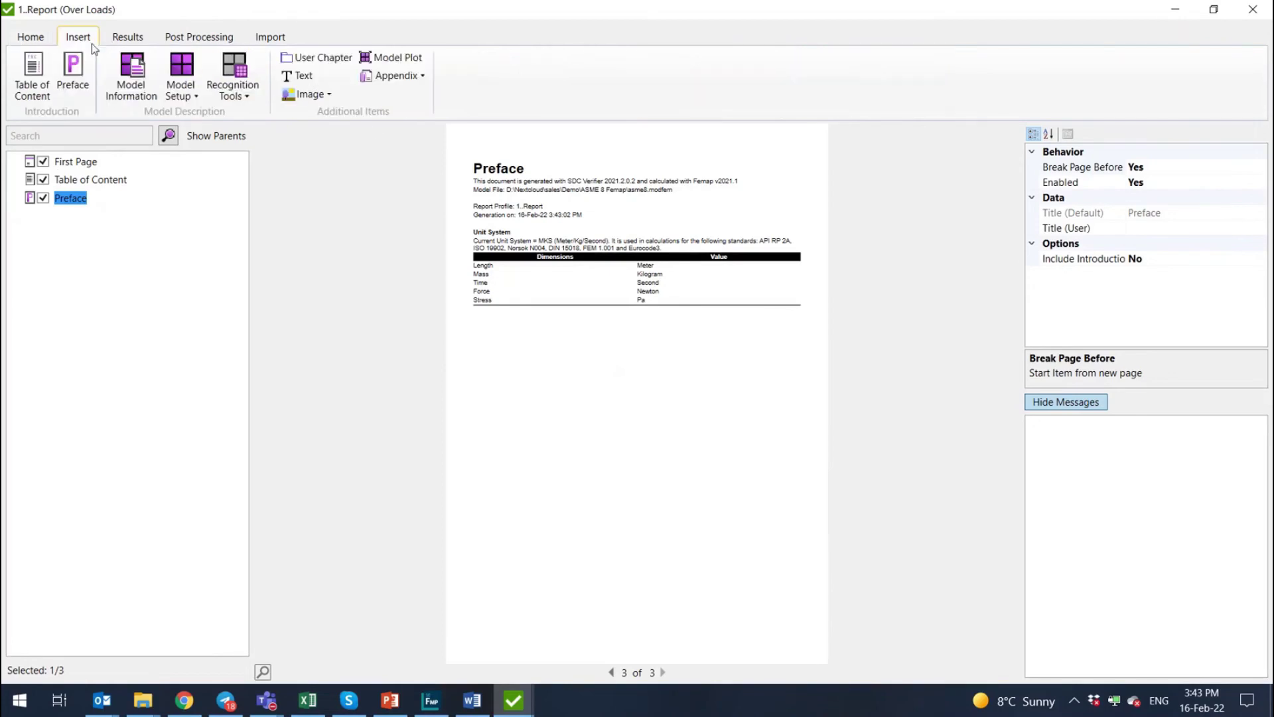
pyautogui.click(189, 100)
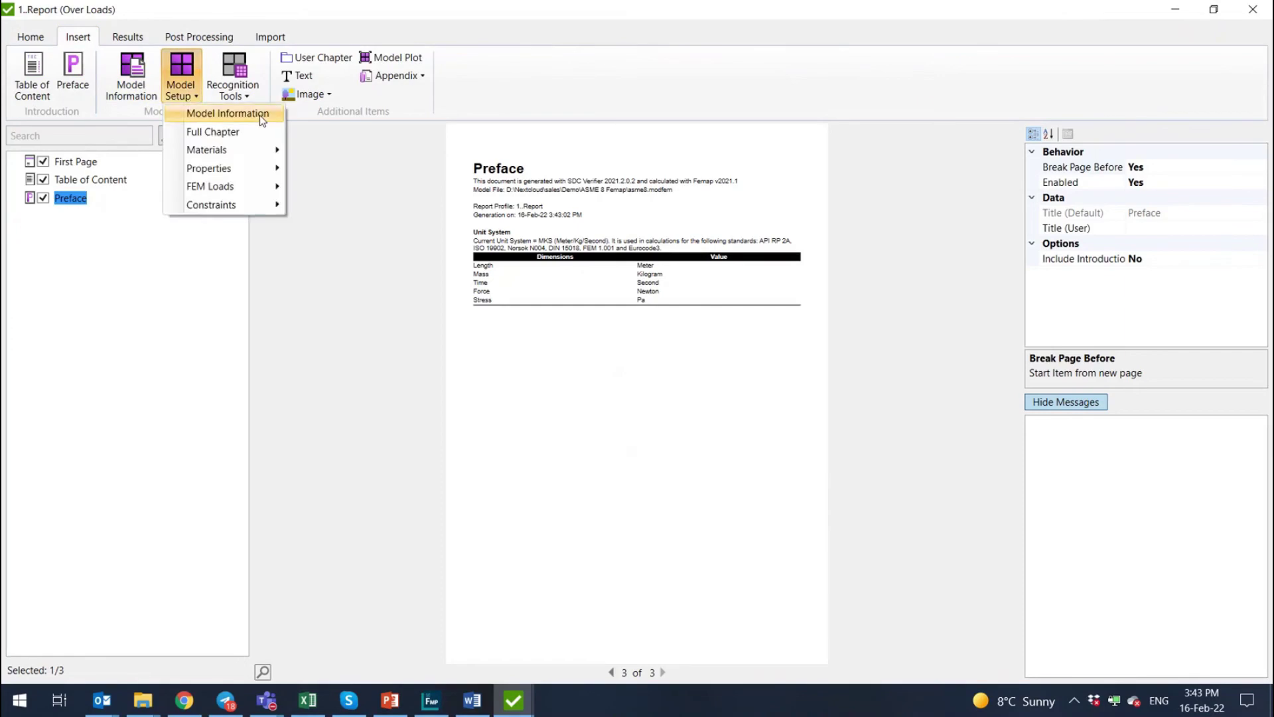
pyautogui.click(259, 132)
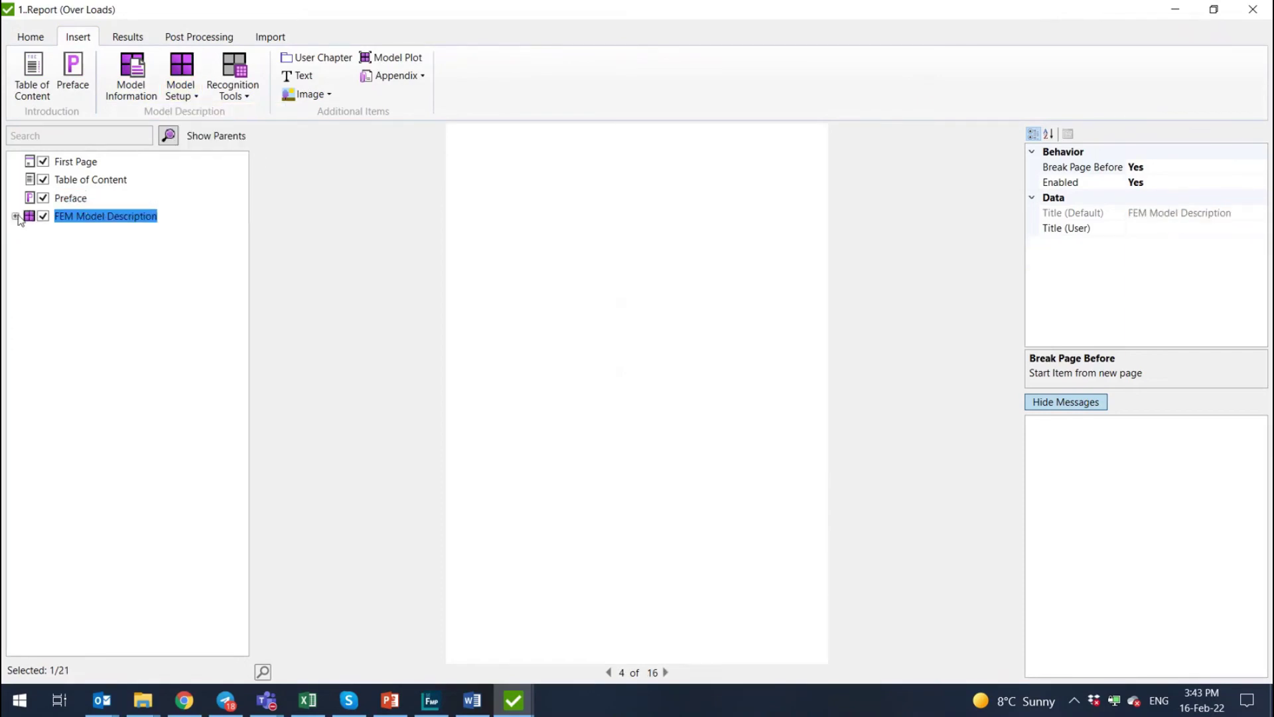
pyautogui.click(15, 216)
# - Generate the 1..steel page under Materials
pyautogui.click(86, 235)
pyautogui.click(30, 235)
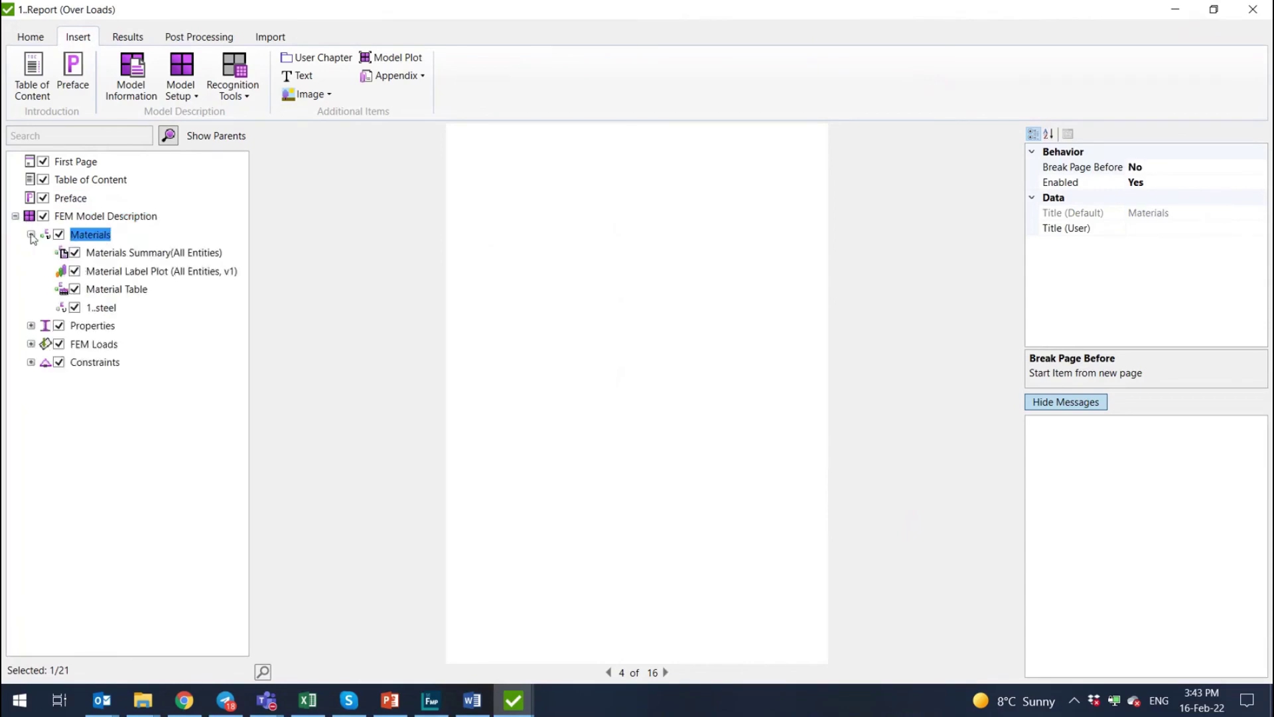
pyautogui.rightClick(107, 309)
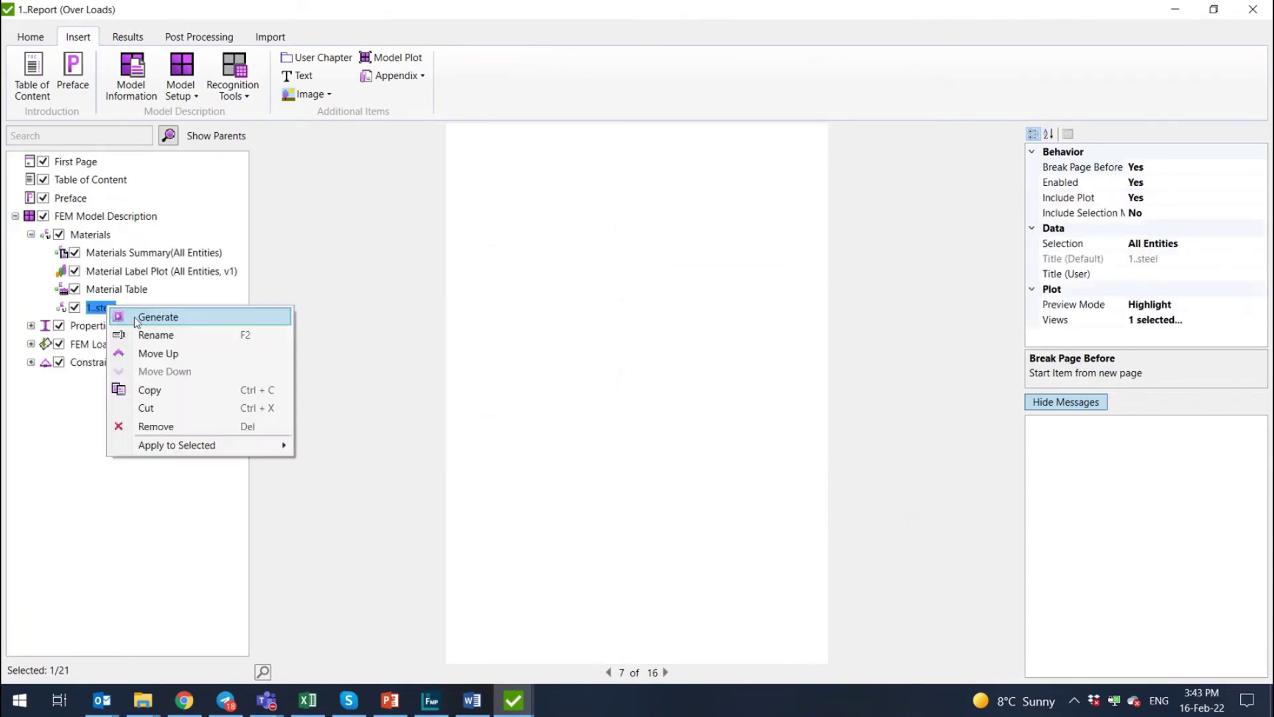
pyautogui.click(136, 318)
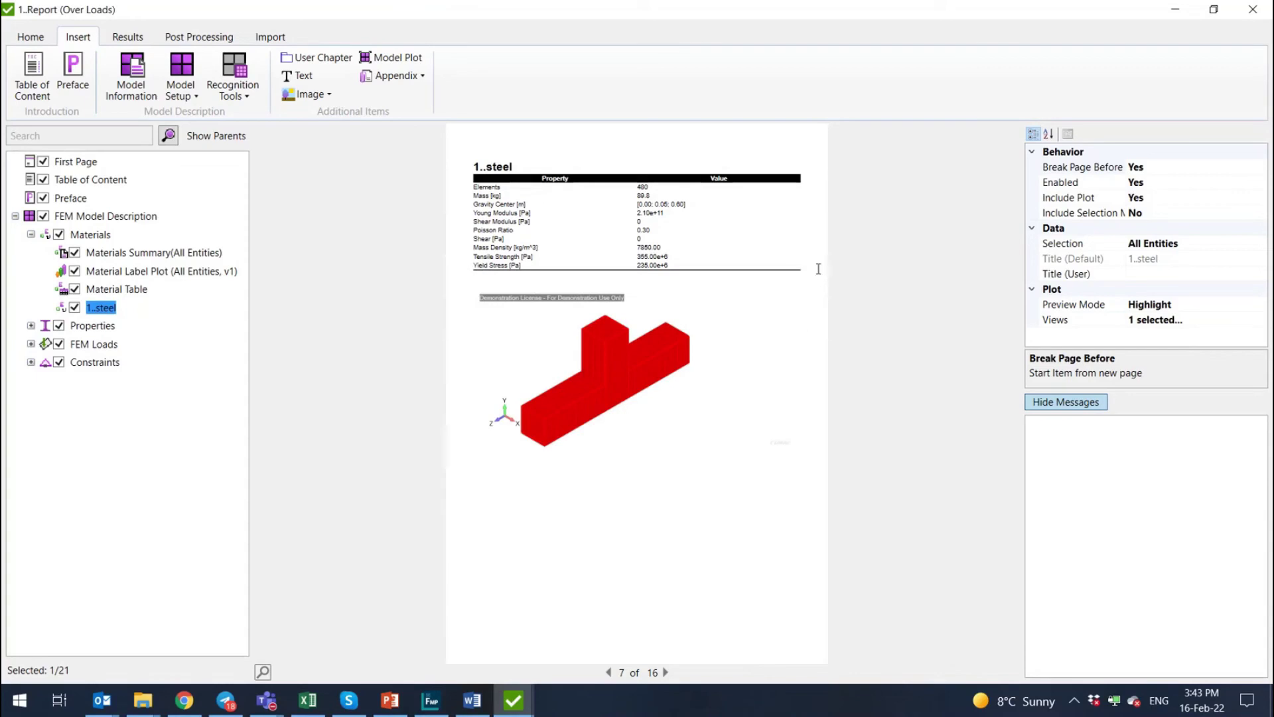
# - Generate the 1..plate_10mm page under Properties, then collapse Properties and Materials
pyautogui.click(31, 326)
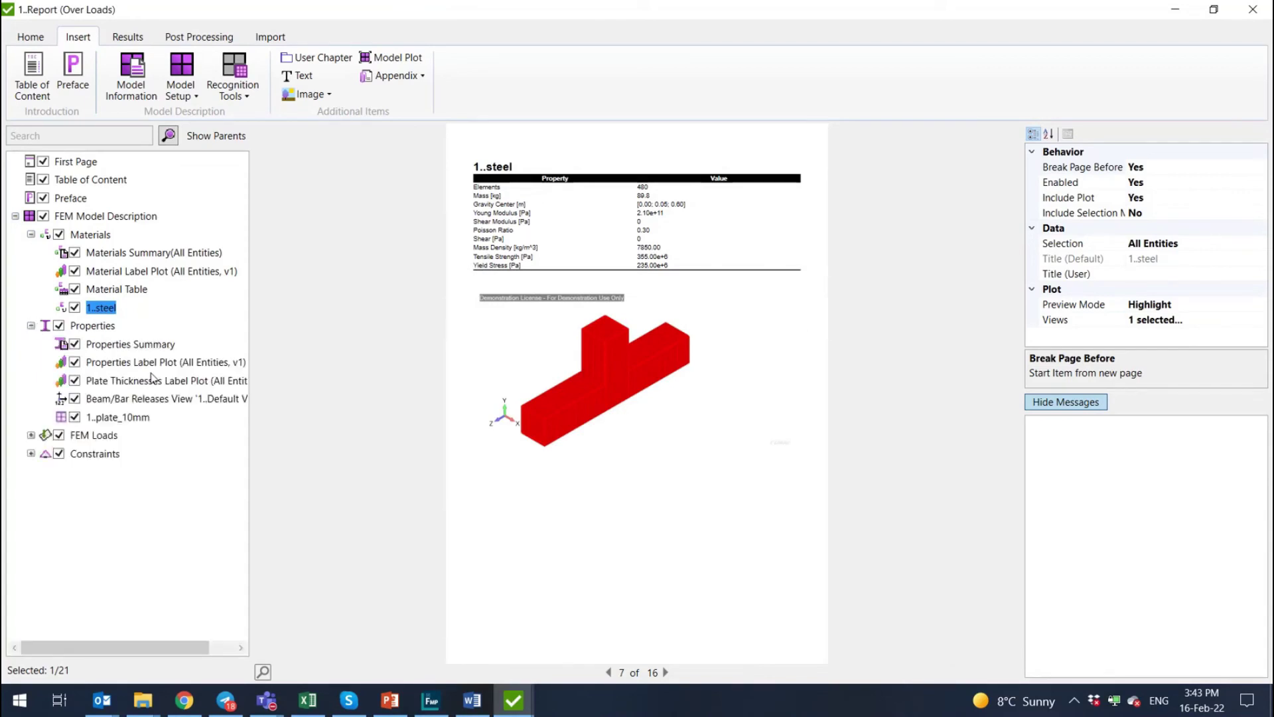
pyautogui.click(96, 419)
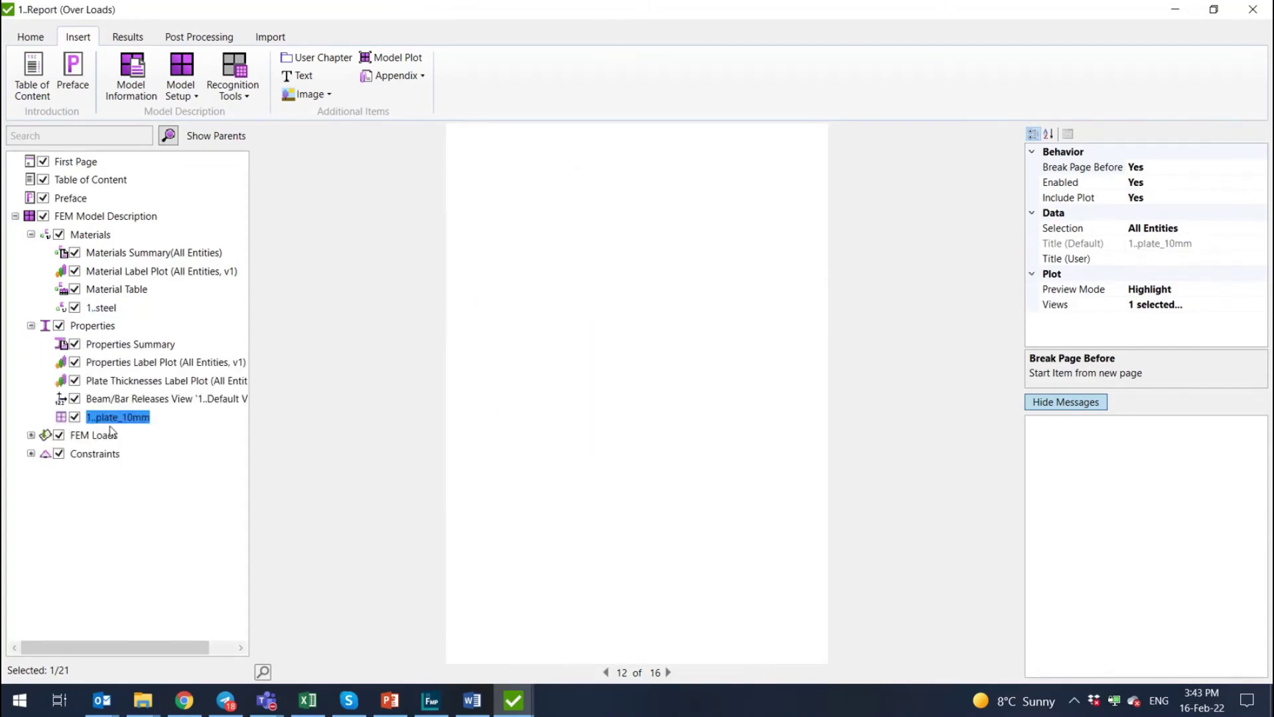
pyautogui.rightClick(117, 418)
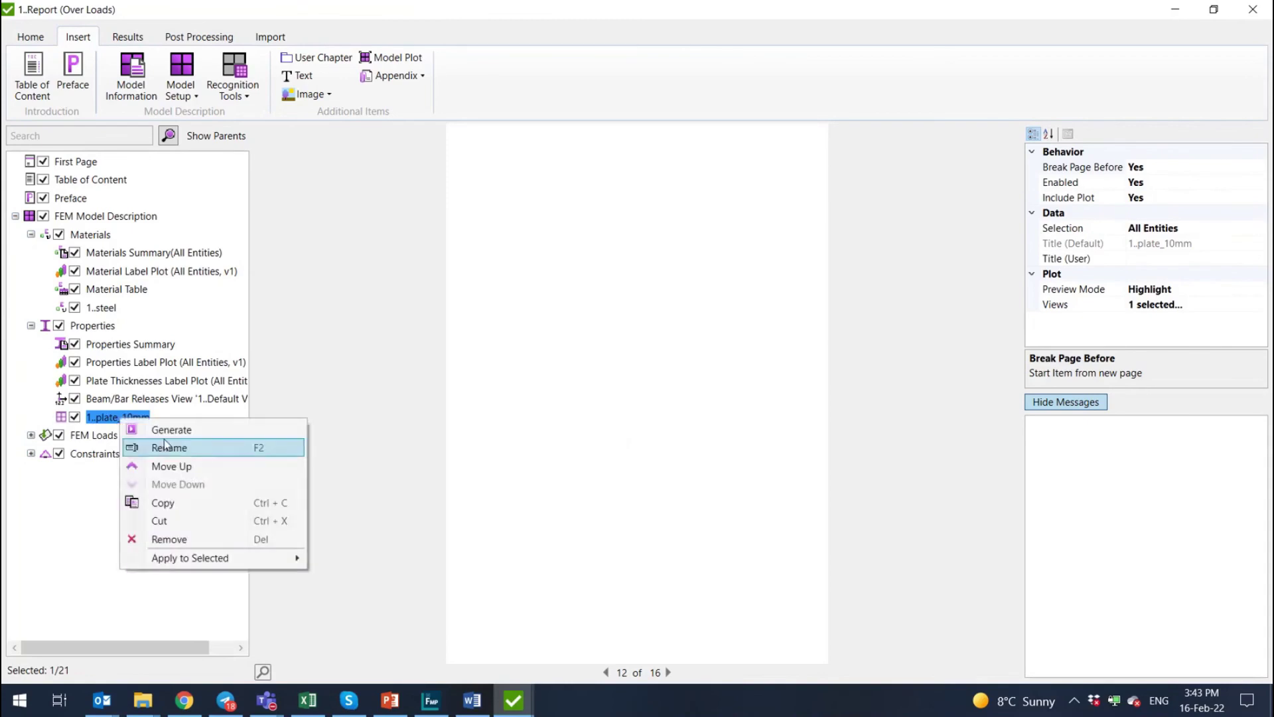
pyautogui.click(198, 425)
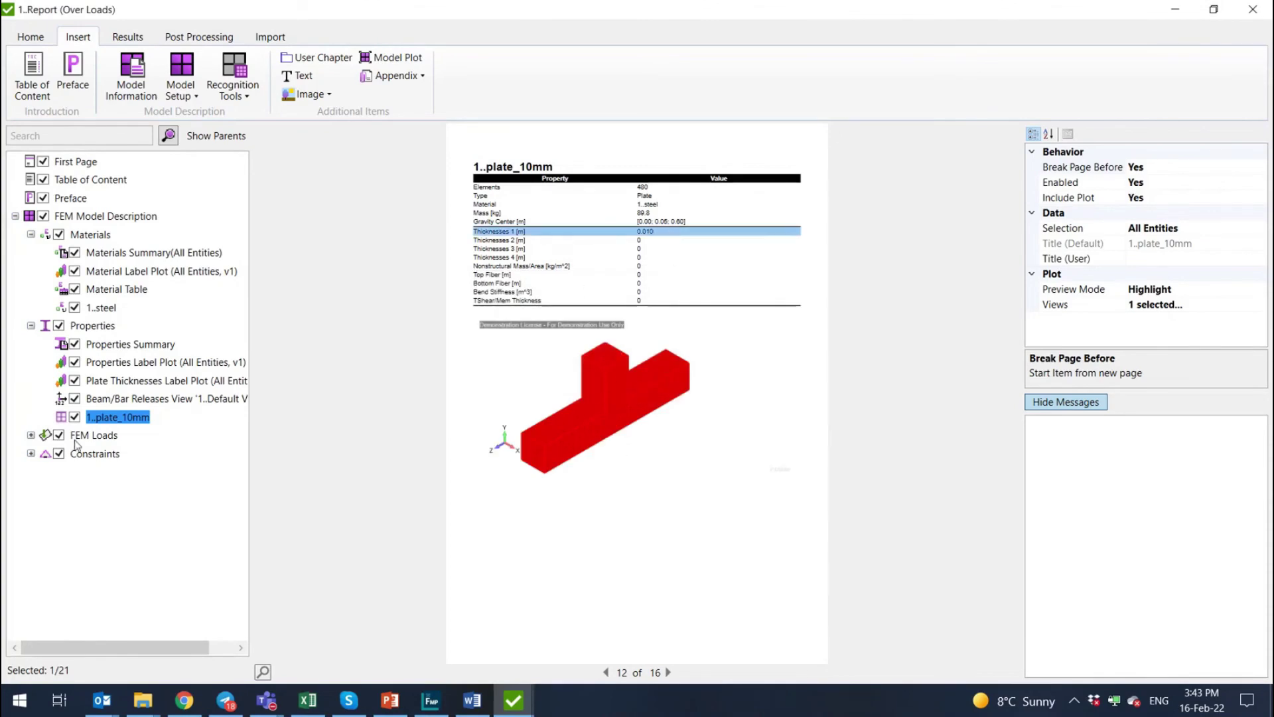
pyautogui.click(30, 325)
pyautogui.click(31, 234)
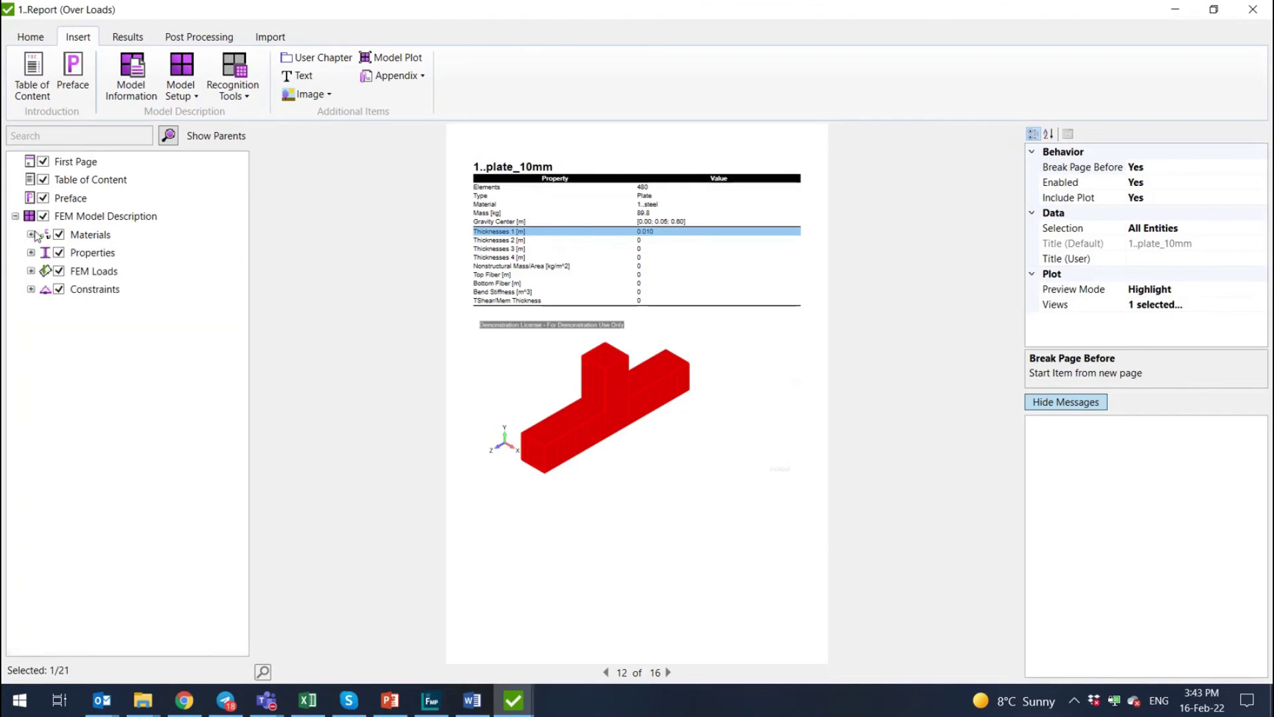
# - Start a new check table for the ASME VIII (Div2, 2010) Fatigue check
pyautogui.click(128, 40)
pyautogui.click(803, 75)
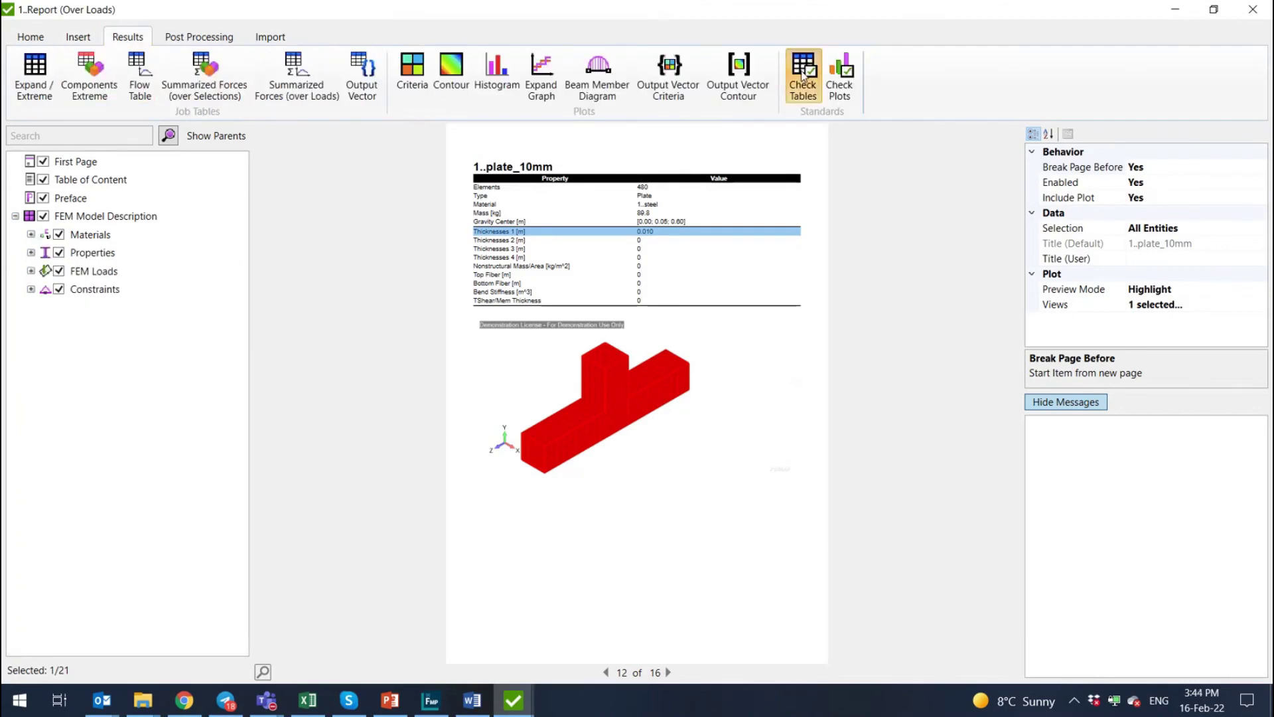
pyautogui.click(335, 133)
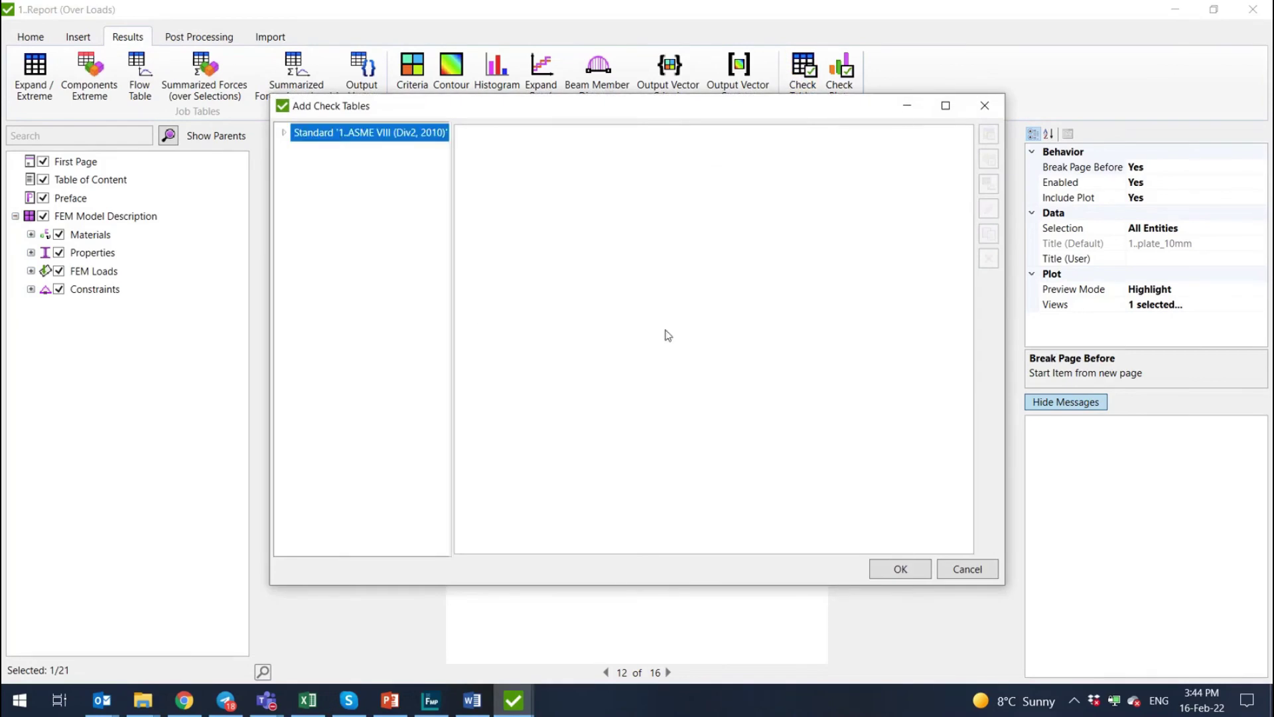
pyautogui.click(285, 133)
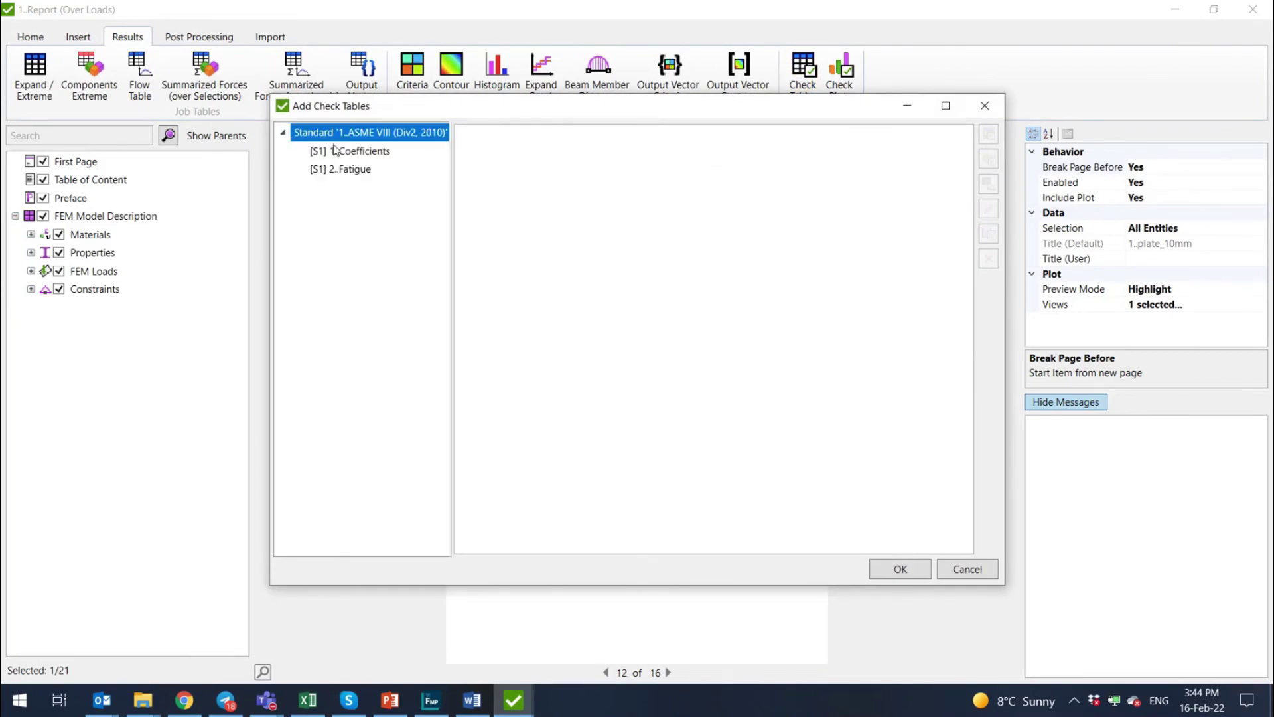
pyautogui.click(342, 169)
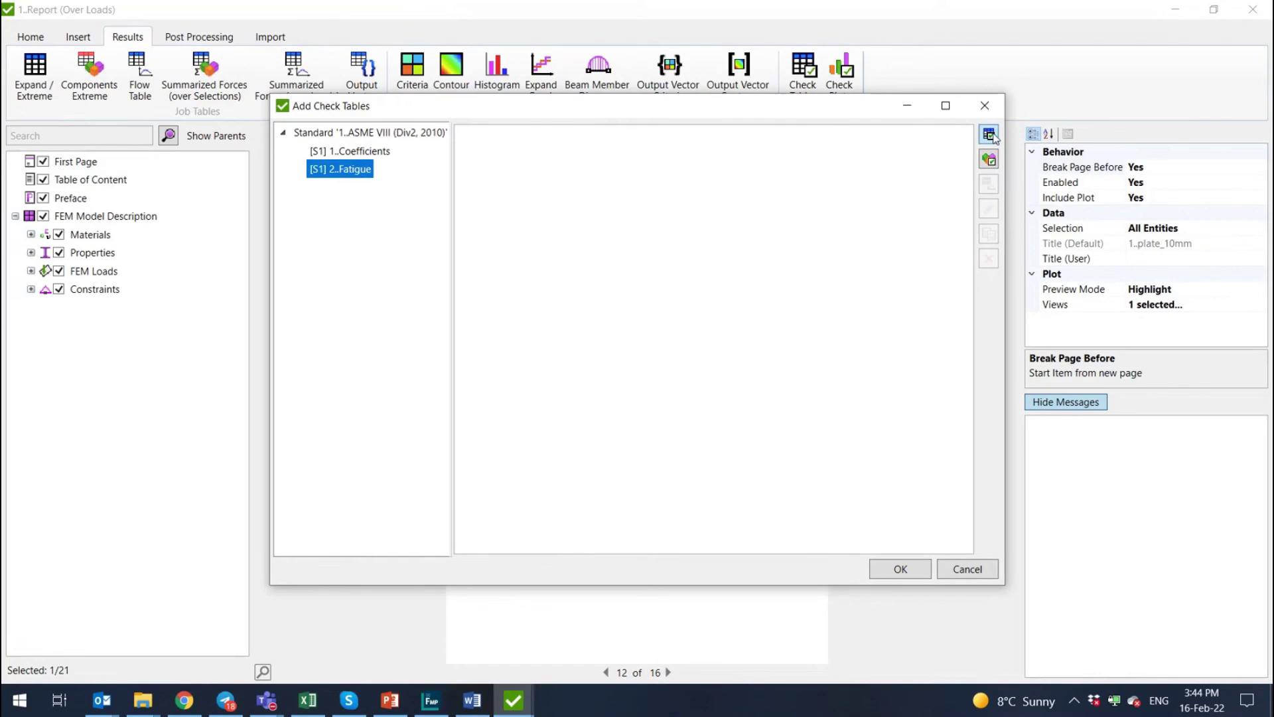
pyautogui.click(989, 135)
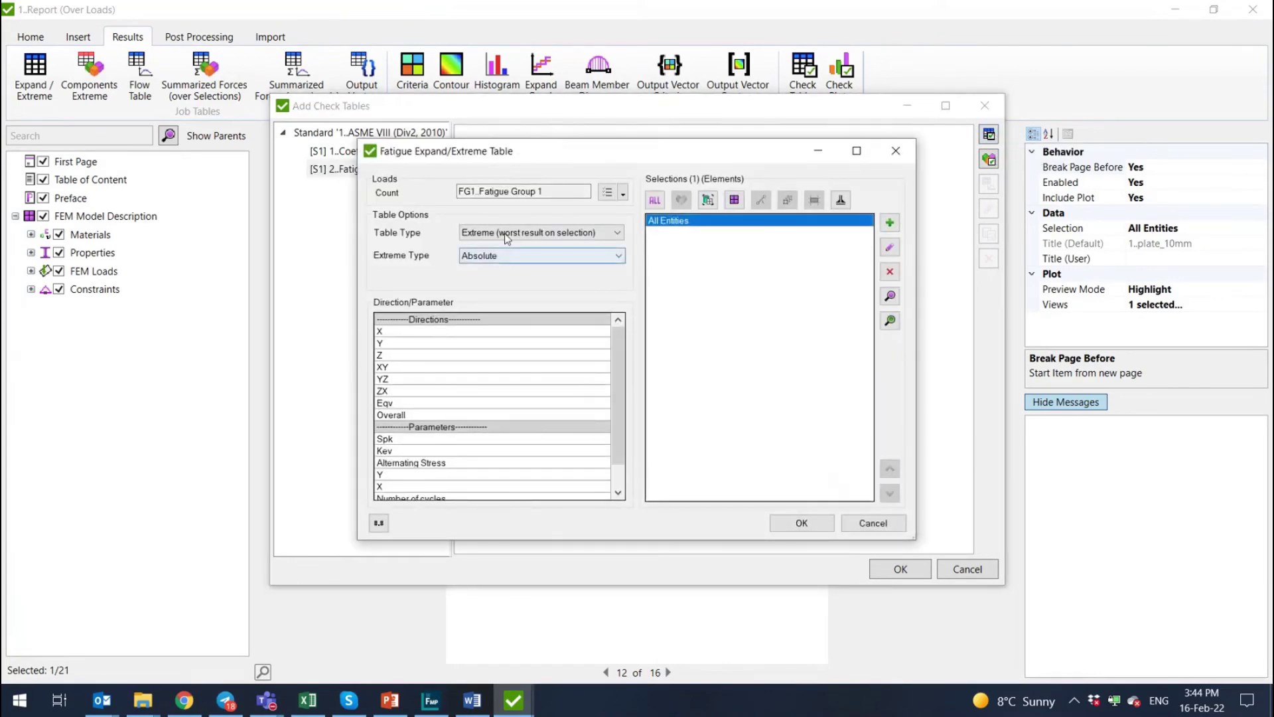
# - Create an Extreme/Absolute Fatigue Damage Factor table and add it to the report
pyautogui.click(561, 258)
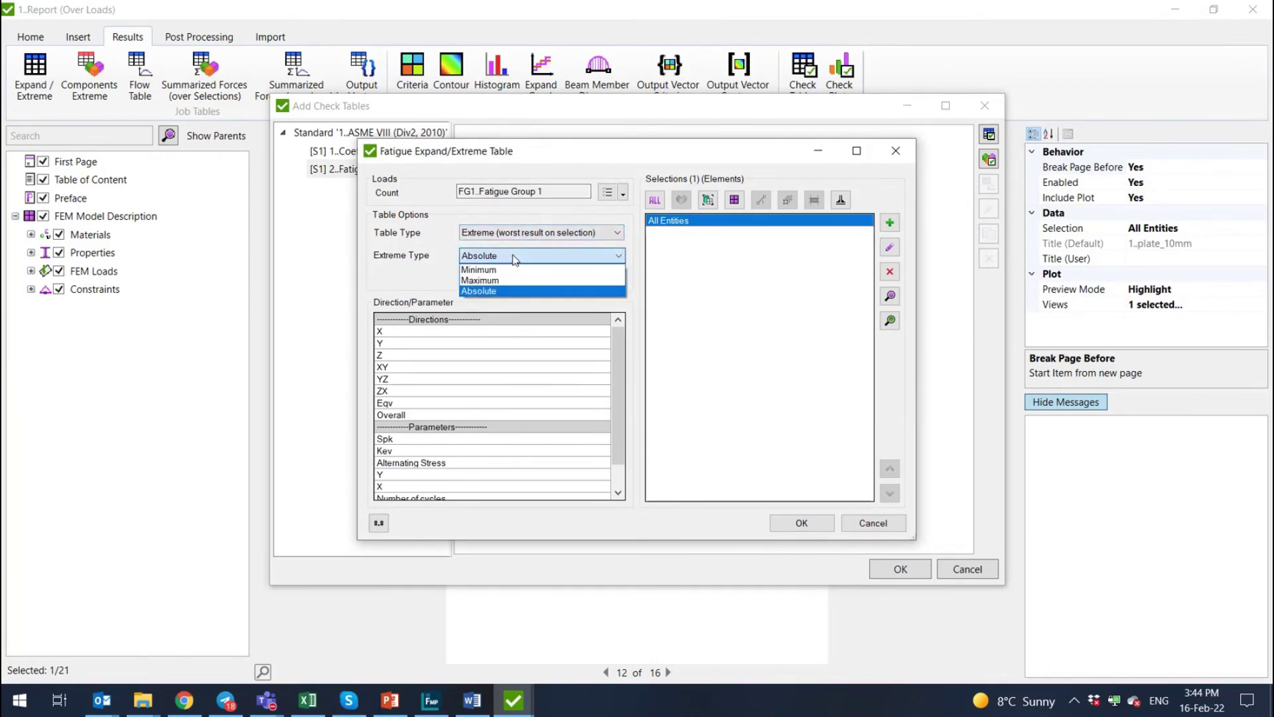
pyautogui.click(546, 255)
pyautogui.click(505, 233)
pyautogui.click(508, 257)
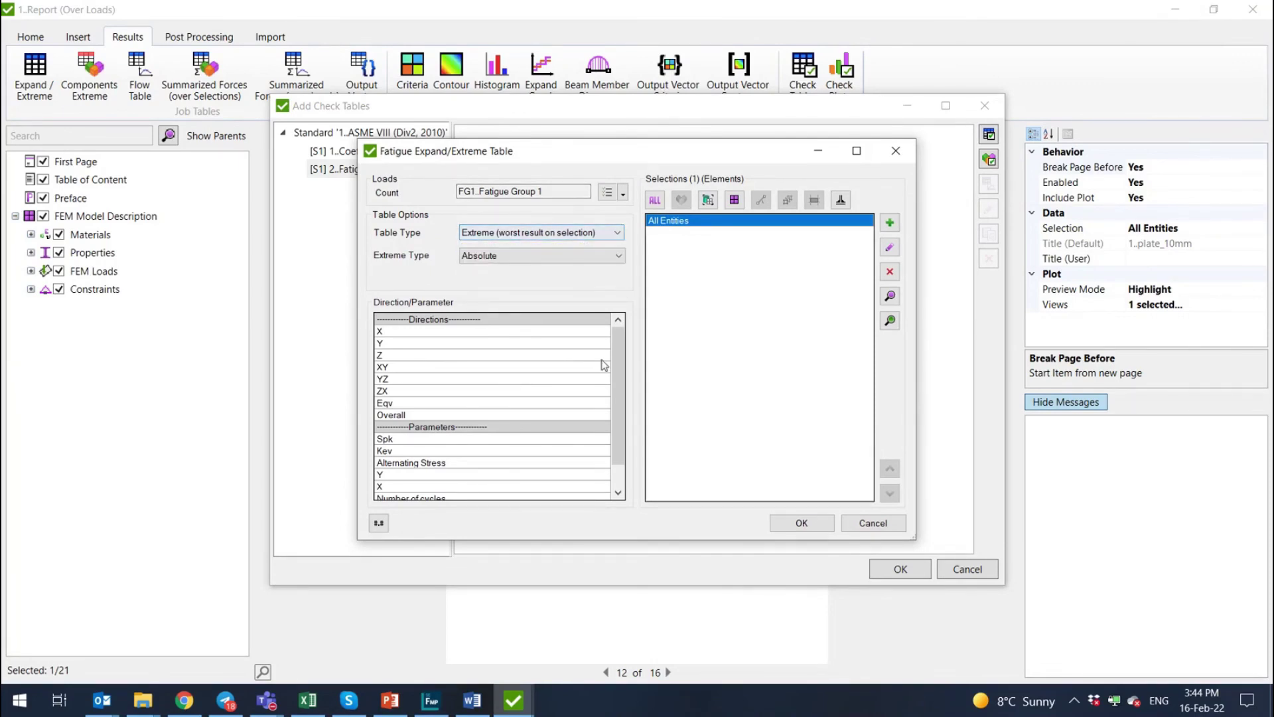
pyautogui.moveTo(618, 436); pyautogui.dragTo(629, 458)
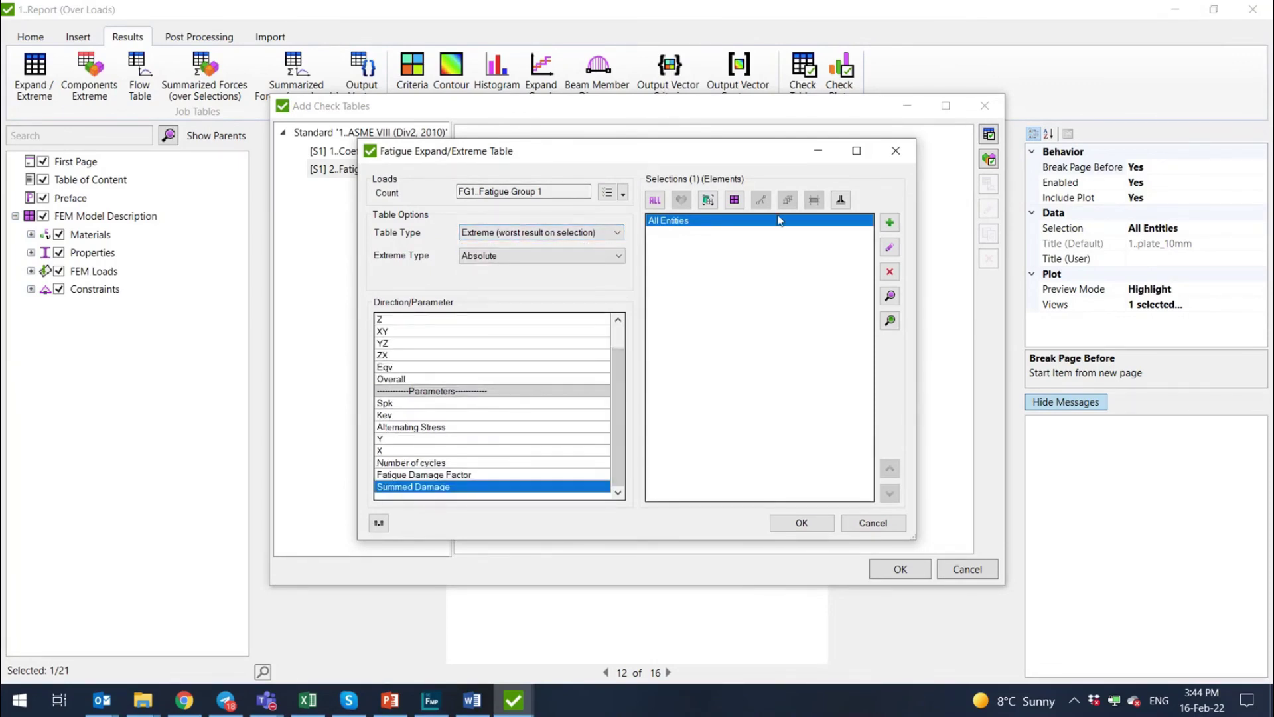
pyautogui.click(438, 475)
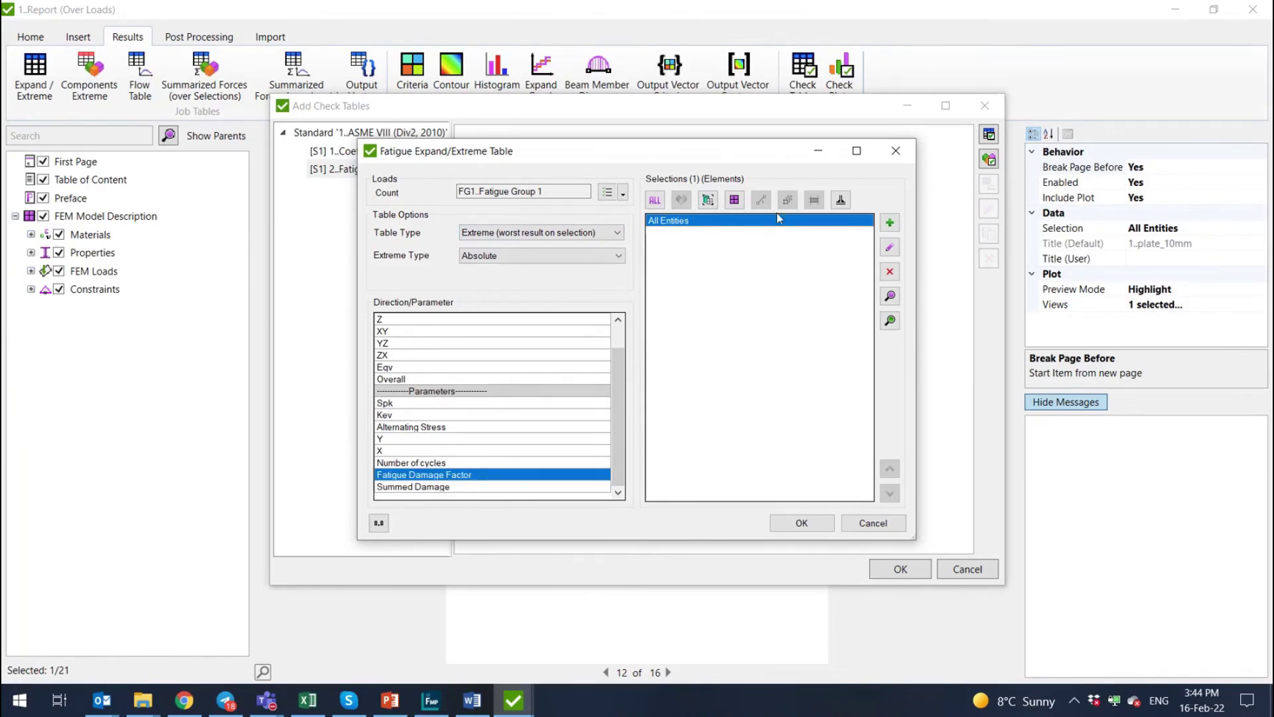
pyautogui.click(804, 529)
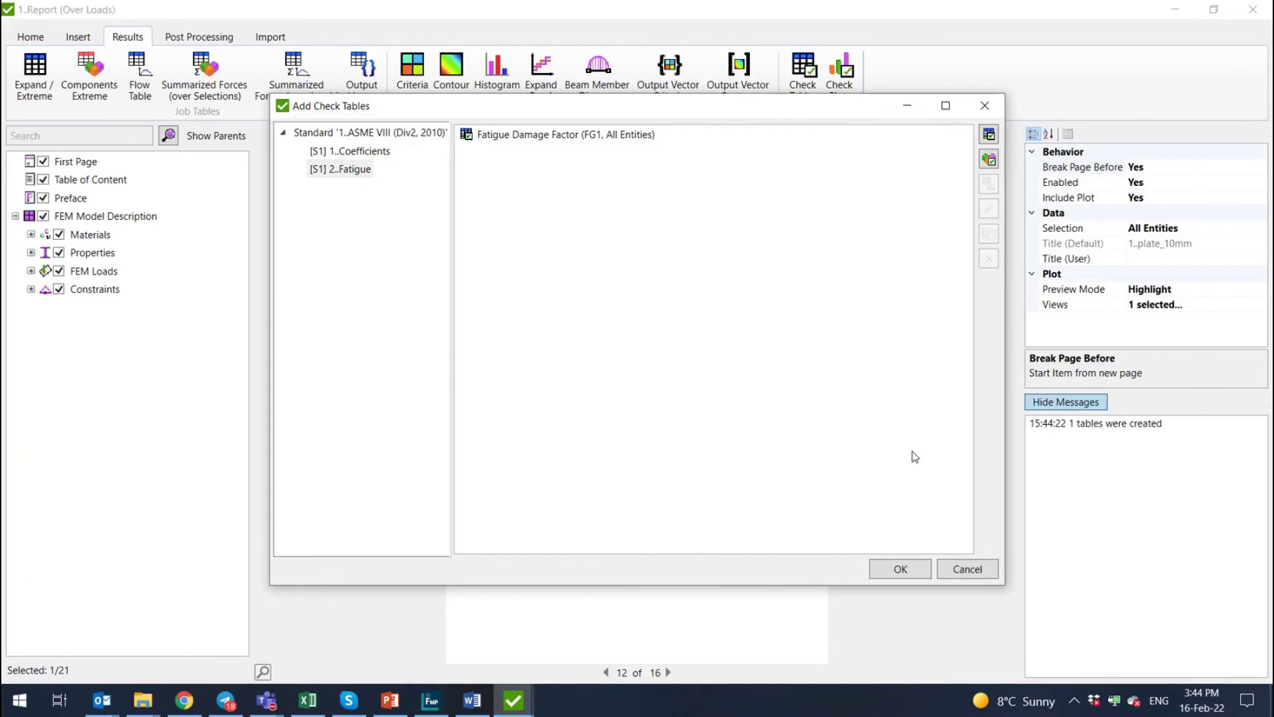
pyautogui.click(885, 572)
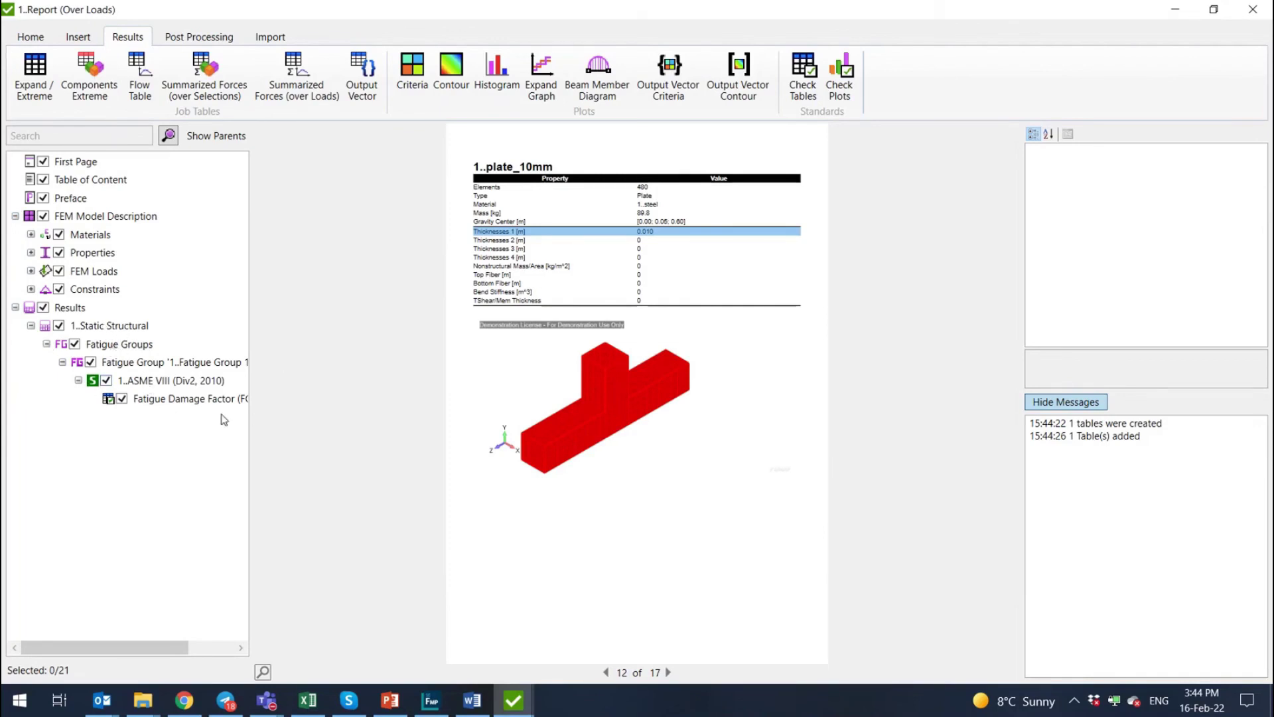
# - Add a Summed Damage / Overall / Total check plot for the ASME VIII Fatigue check
pyautogui.click(840, 73)
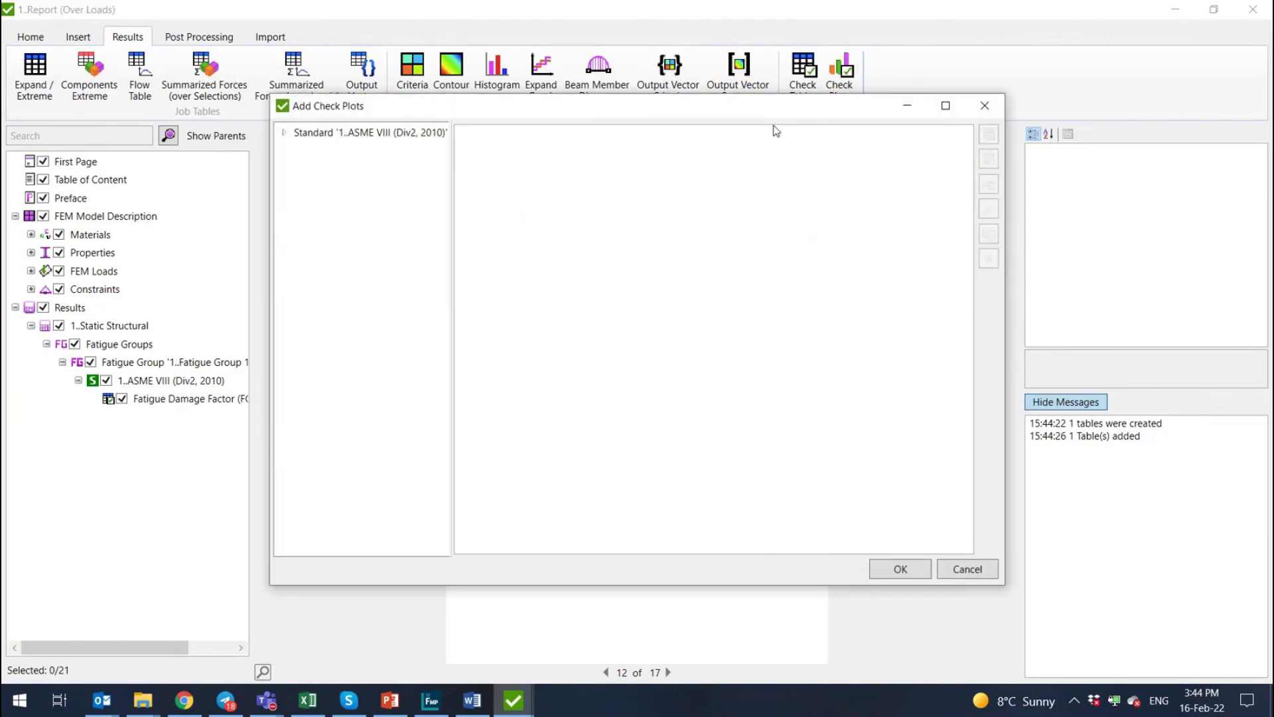
pyautogui.click(330, 132)
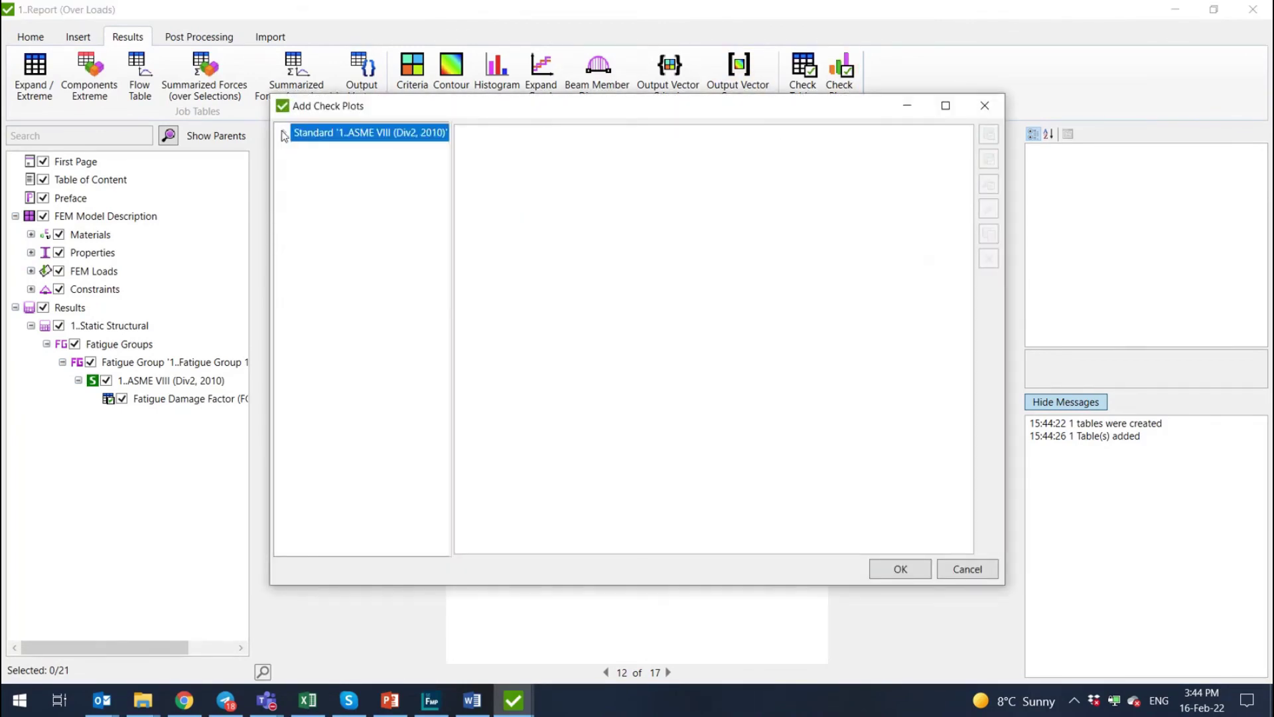
pyautogui.click(284, 133)
pyautogui.click(340, 169)
pyautogui.click(989, 135)
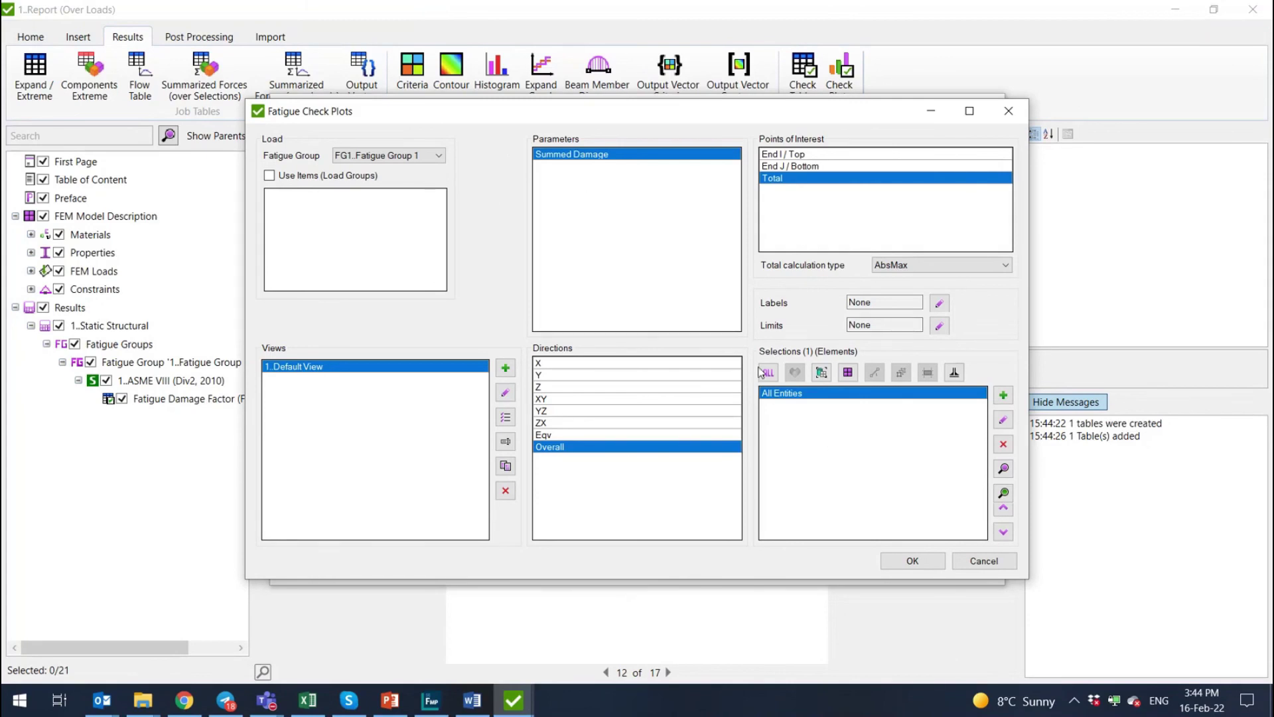
pyautogui.click(913, 561)
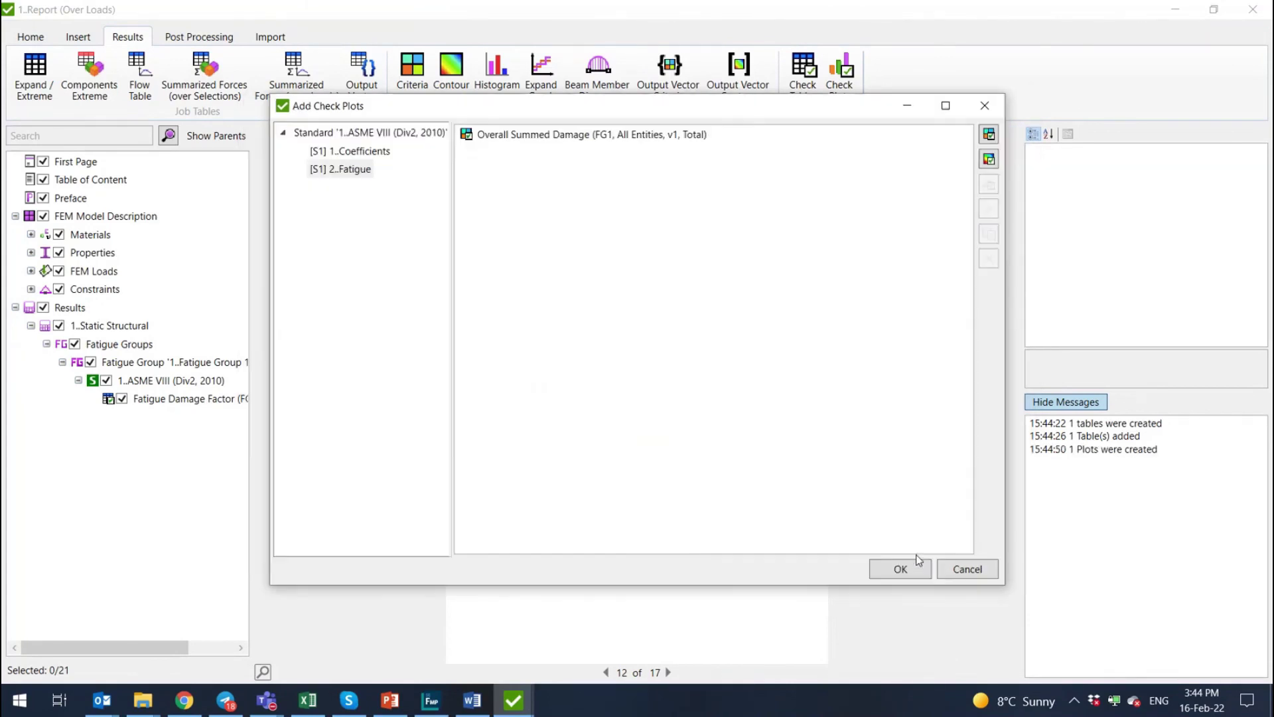
pyautogui.click(905, 575)
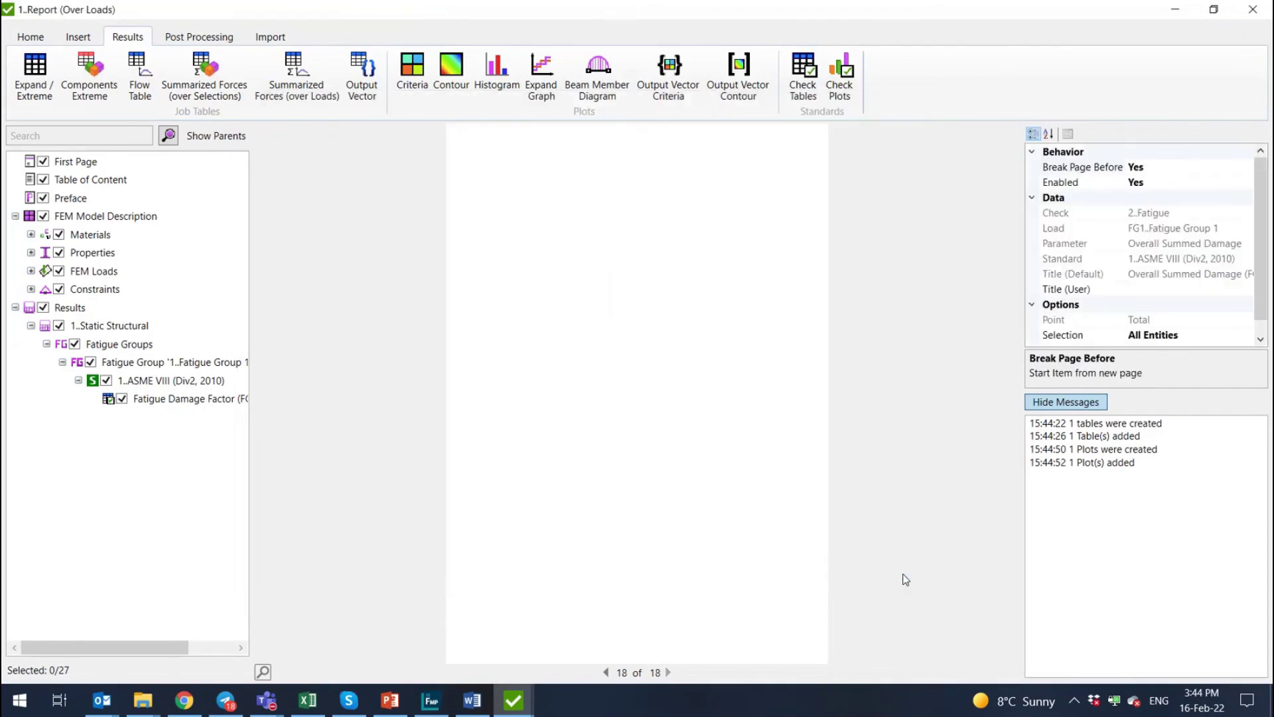
# - Set Break Page Before to No on the Overall Summed Damage plot
pyautogui.rightClick(155, 384)
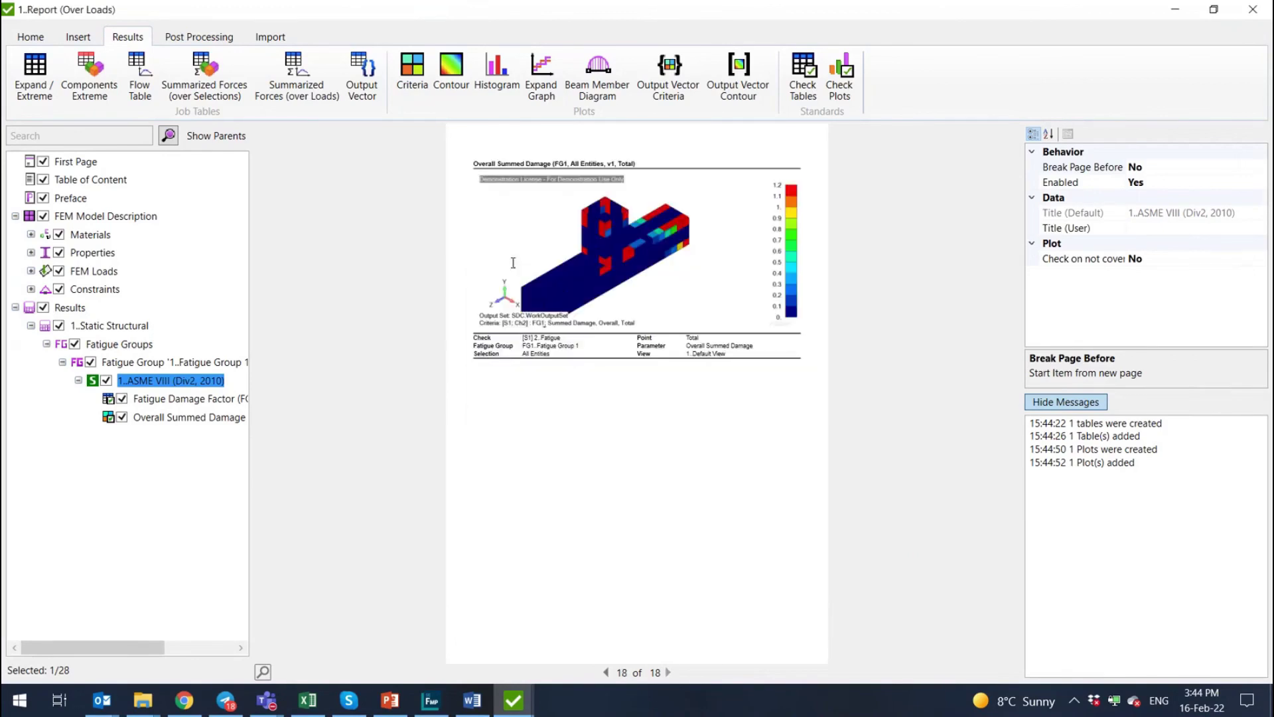
pyautogui.click(158, 421)
pyautogui.rightClick(158, 421)
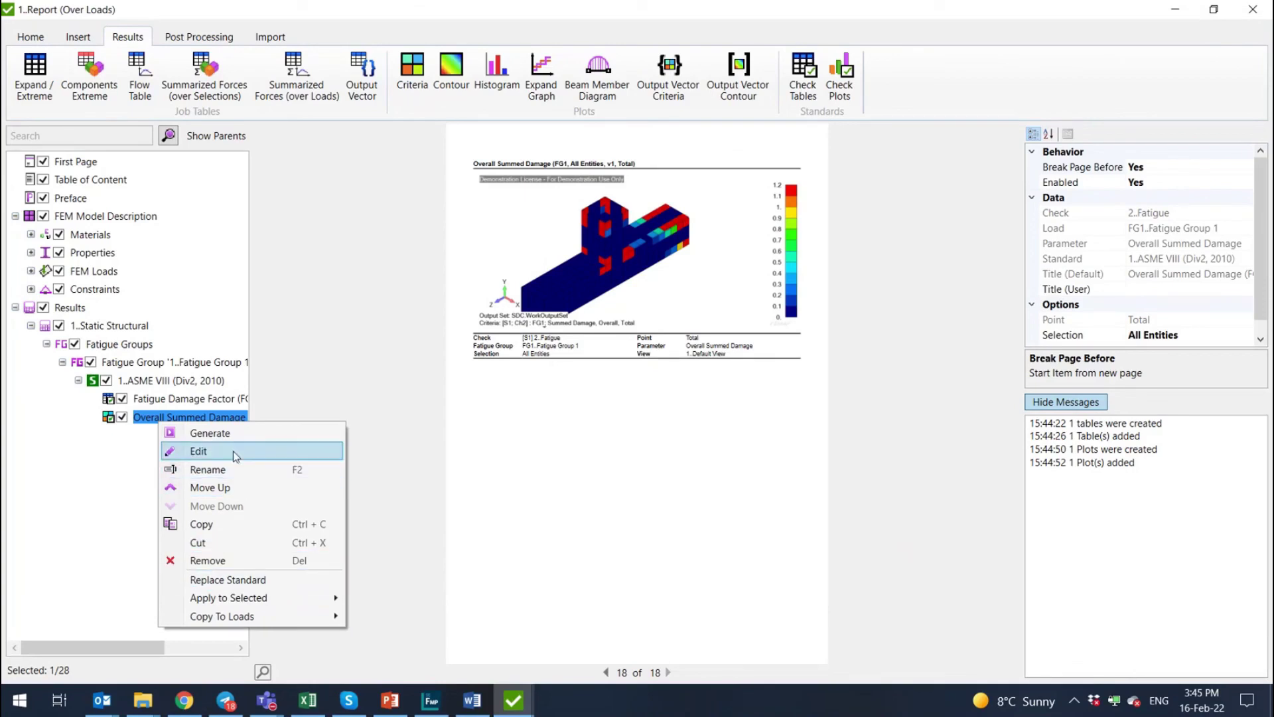
pyautogui.click(1159, 189)
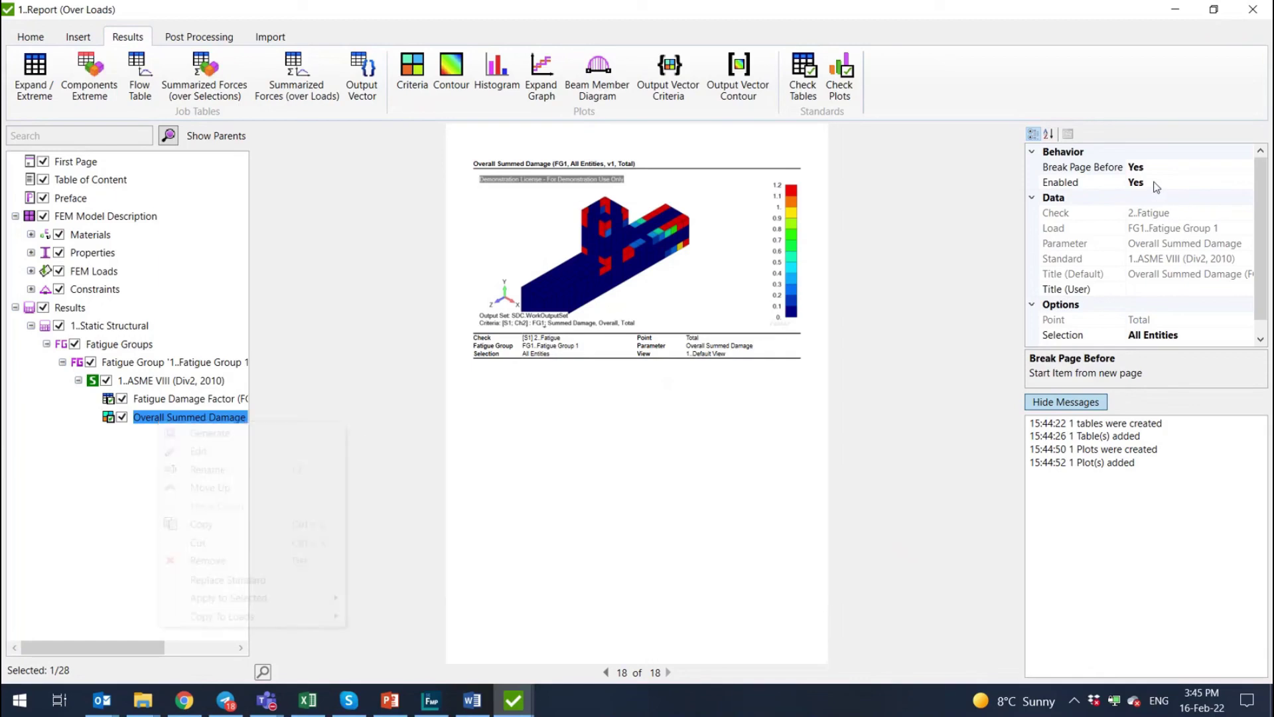
pyautogui.click(1141, 167)
pyautogui.click(1247, 167)
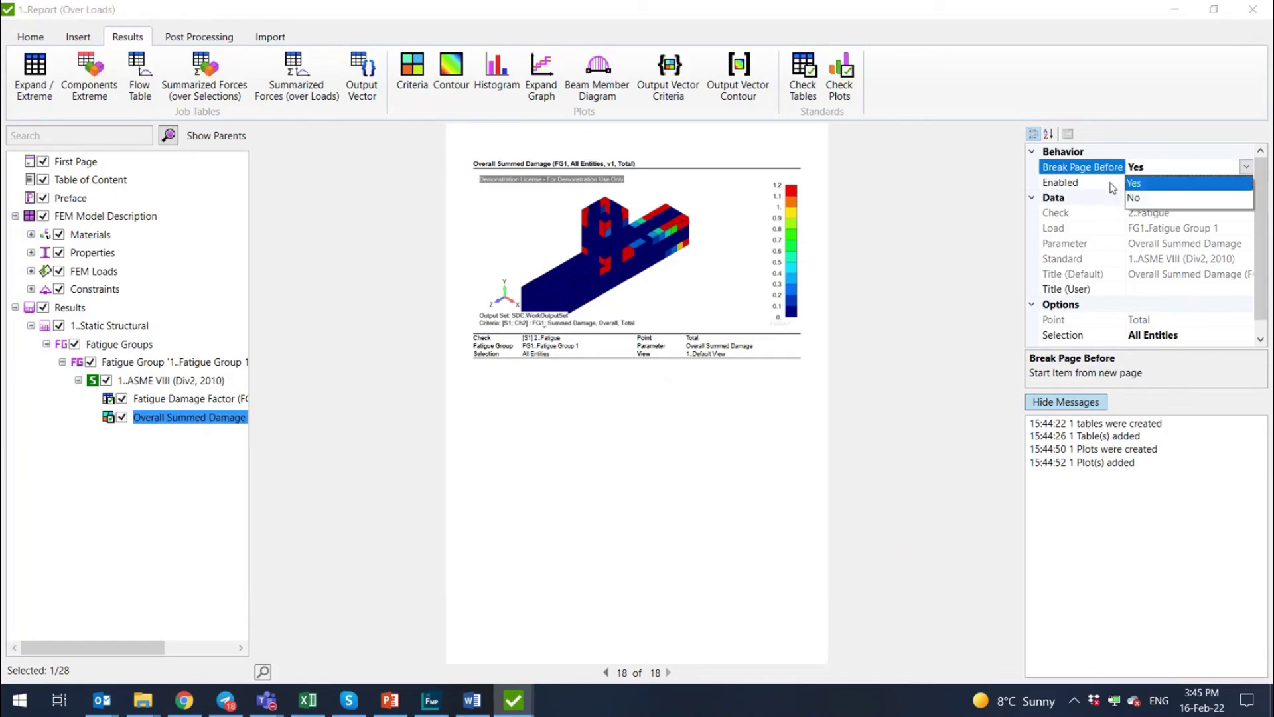
pyautogui.click(1149, 198)
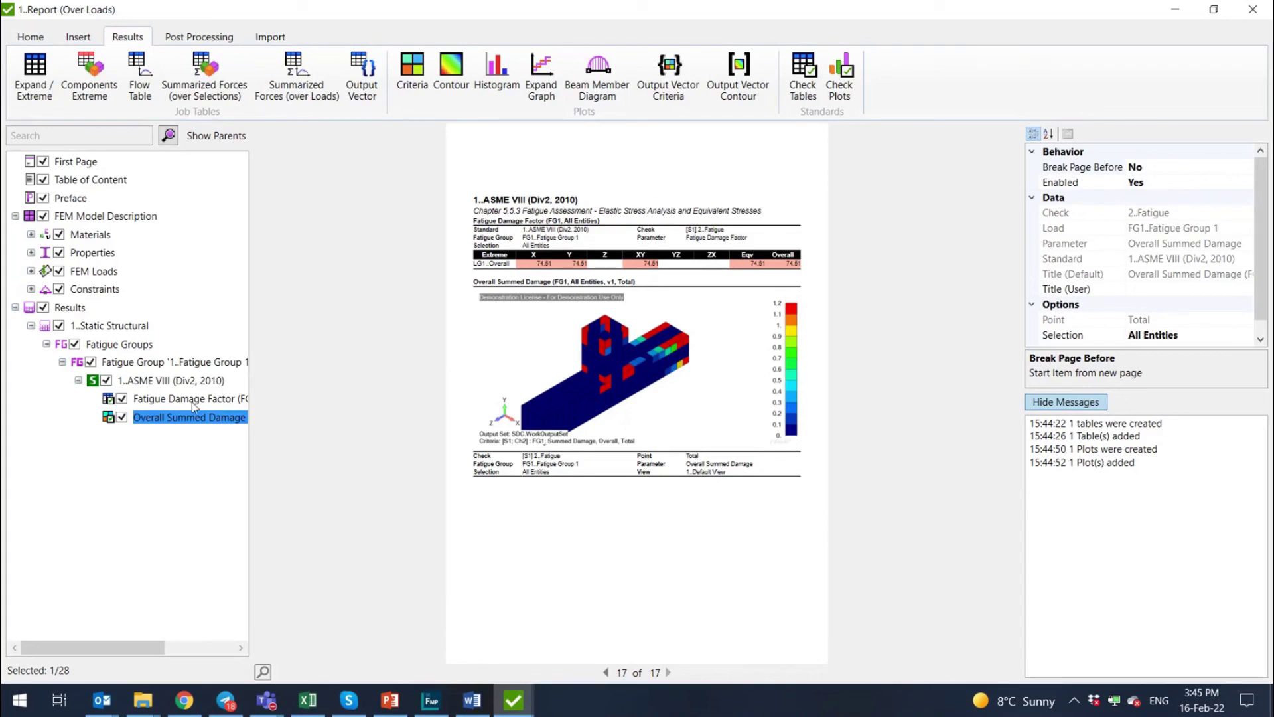
# - Export the fatigue report to Word from the Home tab
pyautogui.click(33, 37)
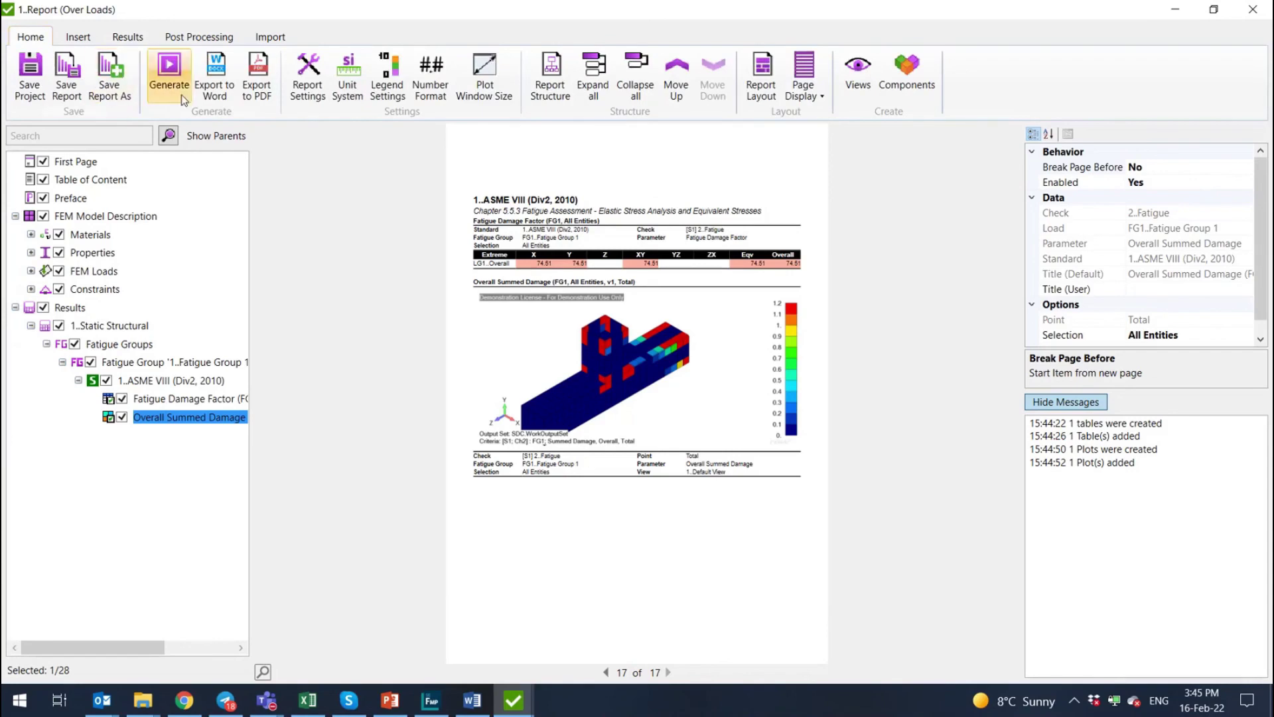
pyautogui.click(219, 65)
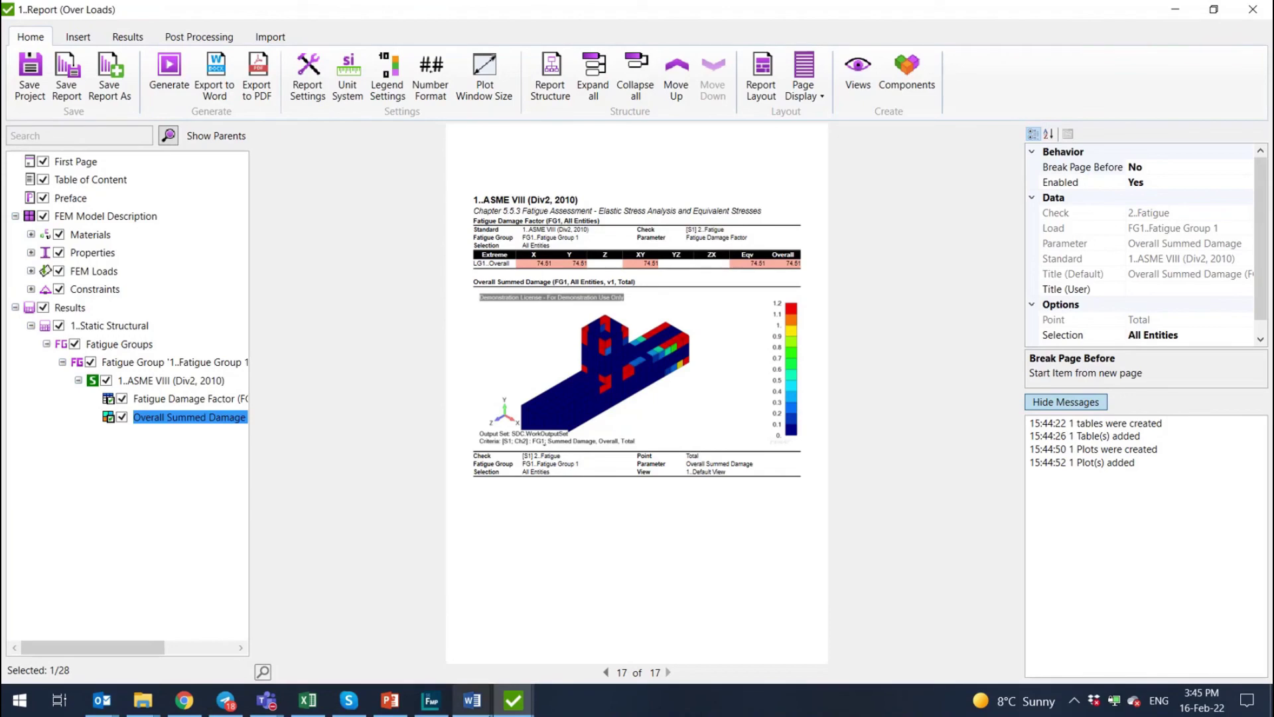
# - Review the 6-page Word report through the damage table and summed damage plot, then return to page 1
pyautogui.moveTo(472, 700)
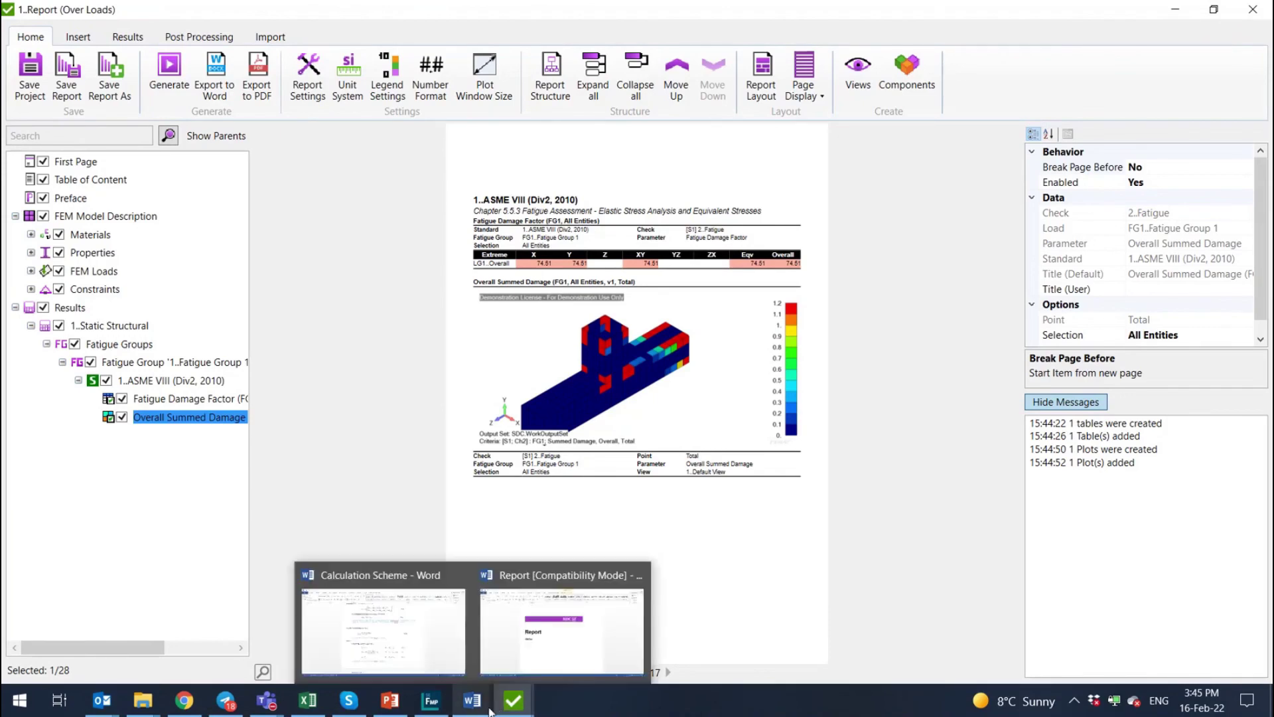
pyautogui.click(530, 663)
pyautogui.keyDown('ctrl'); pyautogui.scroll(-4, 839, 401); pyautogui.keyUp('ctrl')
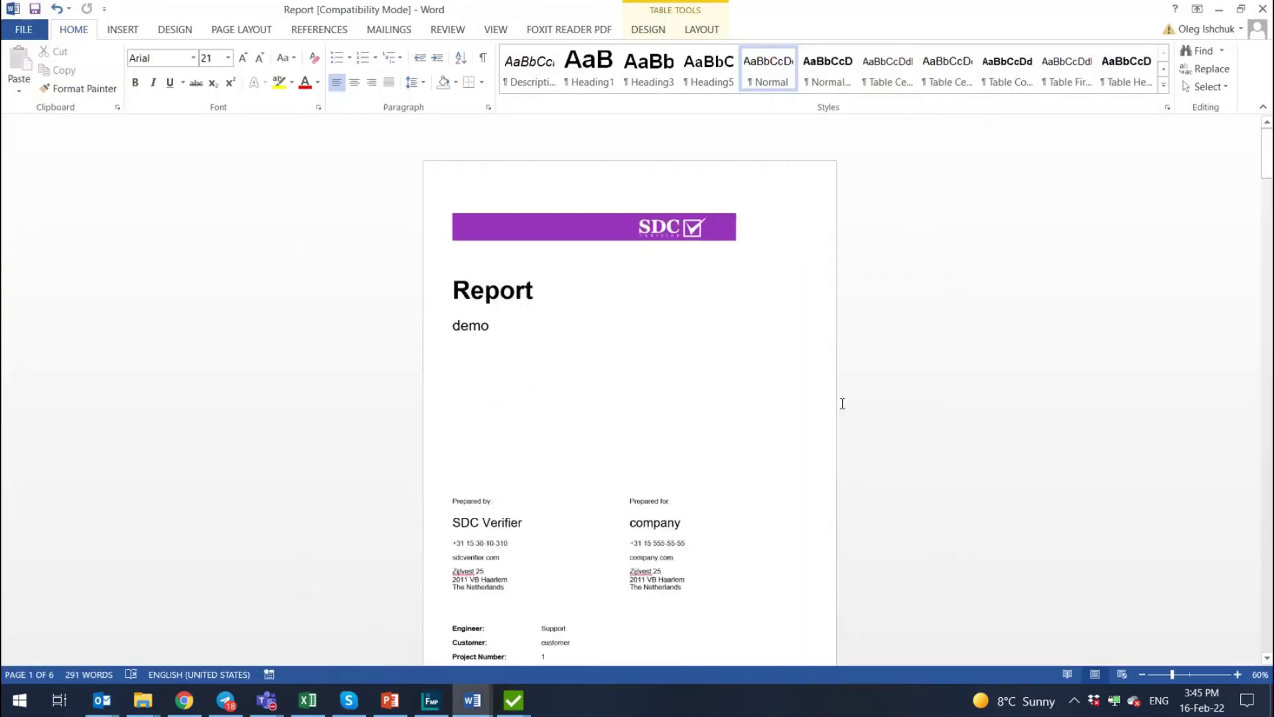
pyautogui.scroll(-10, 838, 402)
pyautogui.scroll(-12, 826, 412)
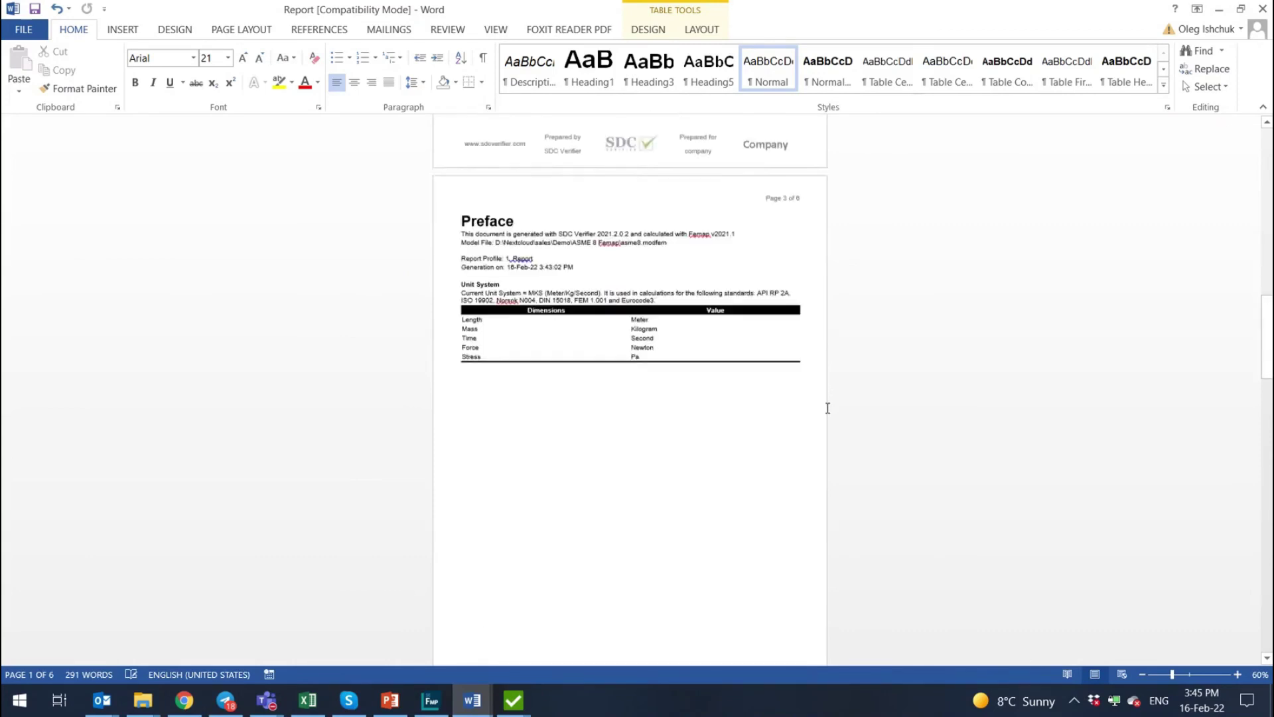
pyautogui.scroll(-12, 821, 426)
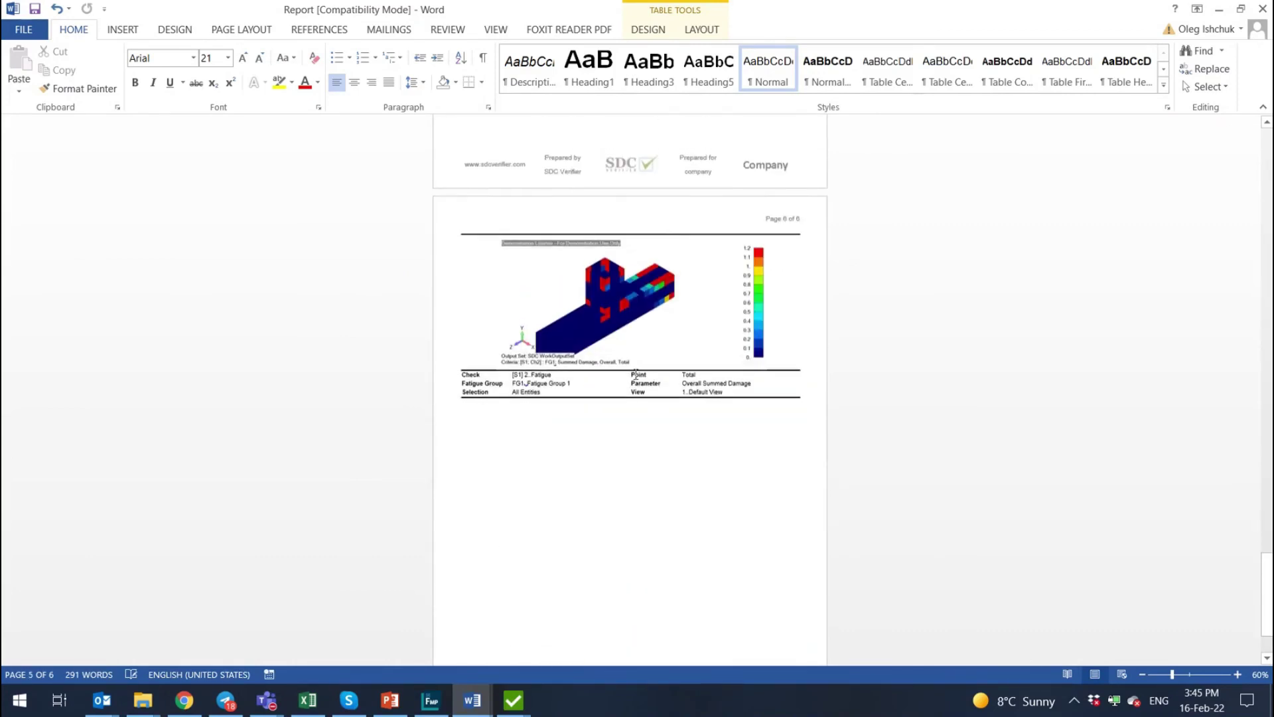
pyautogui.scroll(-2, 819, 496)
pyautogui.scroll(7, 869, 327)
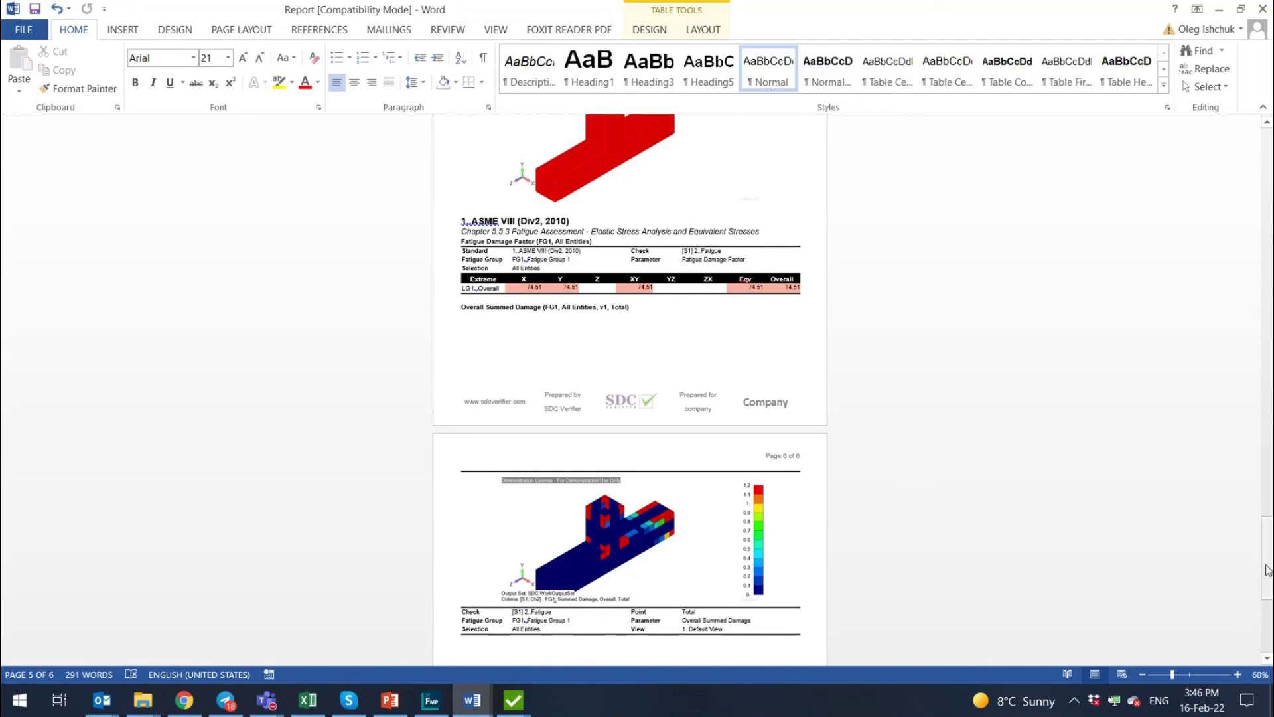
pyautogui.moveTo(1268, 569); pyautogui.dragTo(1268, 126)
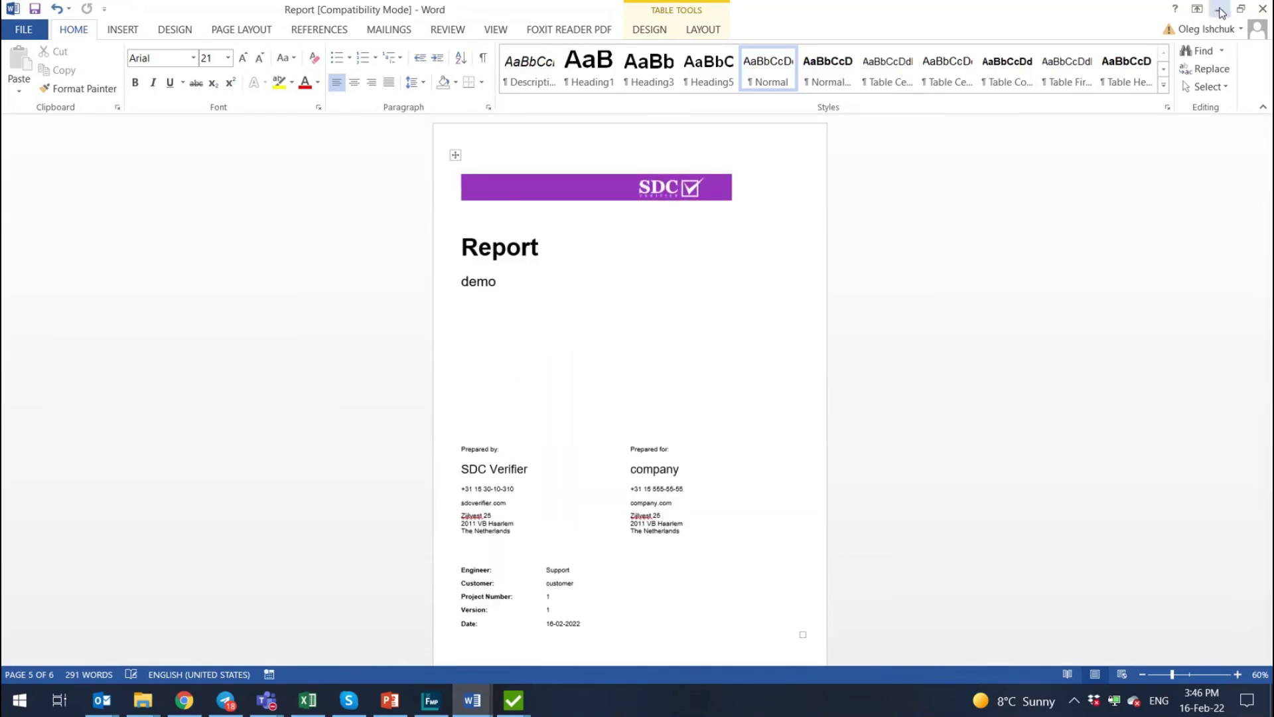
# - Minimize Word to return to the SDC Verifier report preview
pyautogui.click(1221, 10)
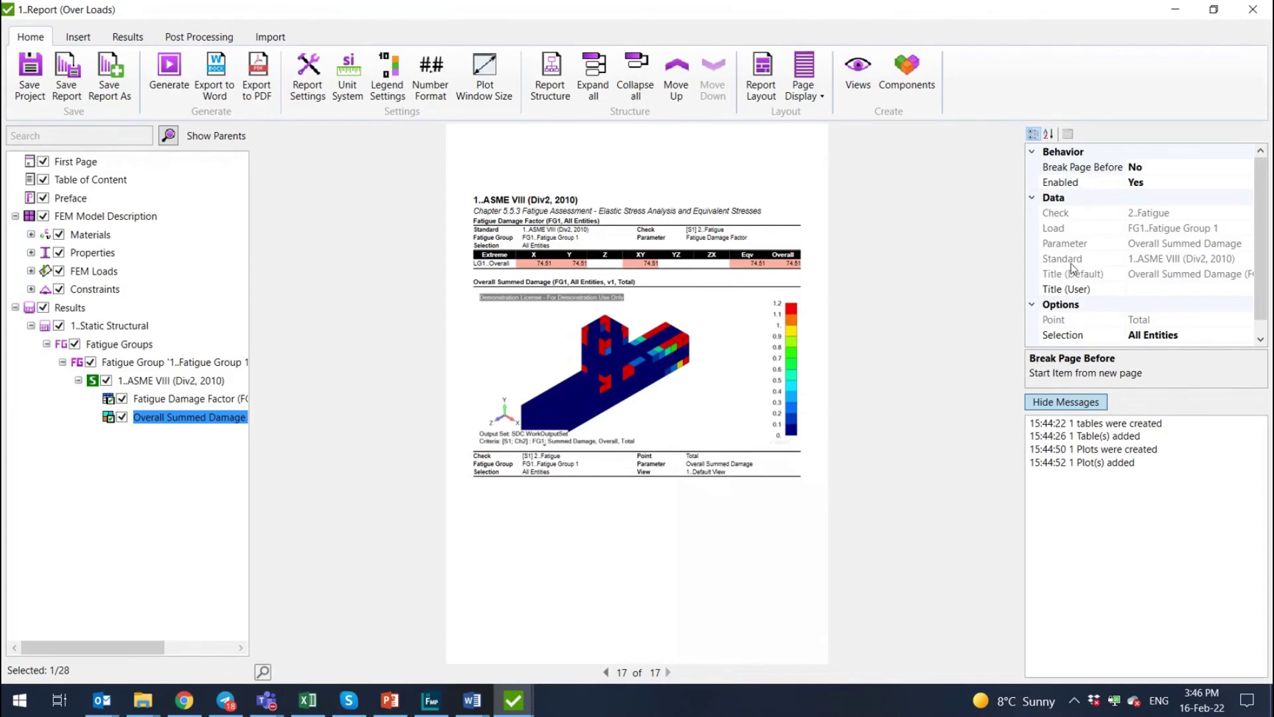